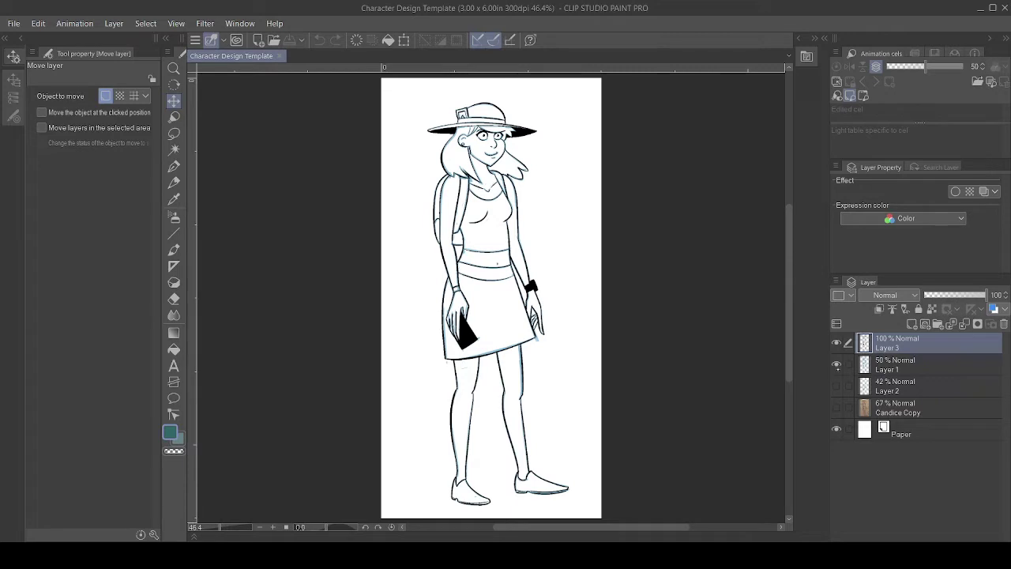
Compare the drawing with and without the Layer 1 sketch, and delete Layer 1, Layer 2 and the Candice Copy layer.
left_click(837, 364)
left_click(836, 363)
left_click(836, 364)
left_click(915, 364)
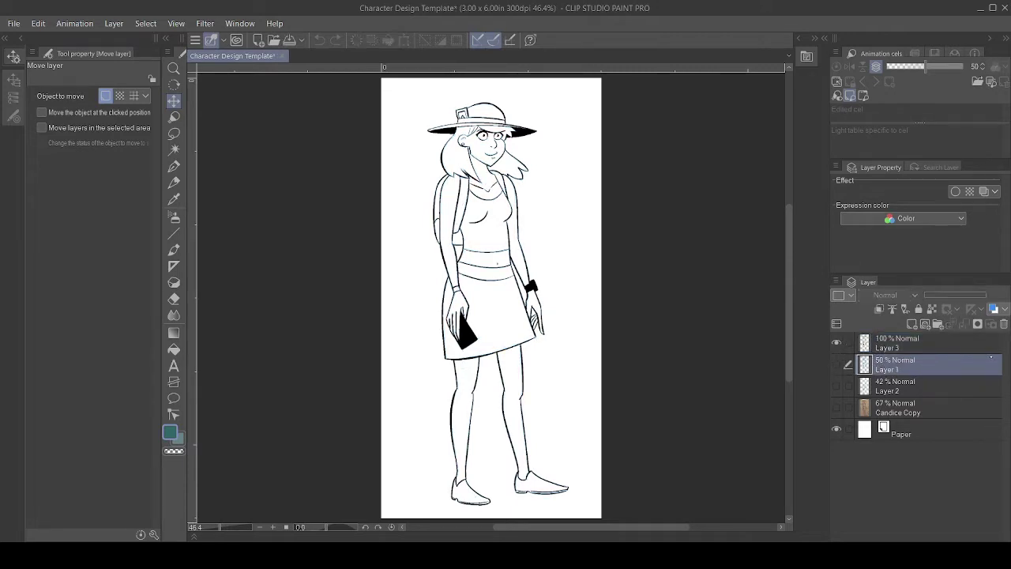
left_click(1005, 324)
left_click(837, 364)
left_click(836, 365)
left_click(1005, 324)
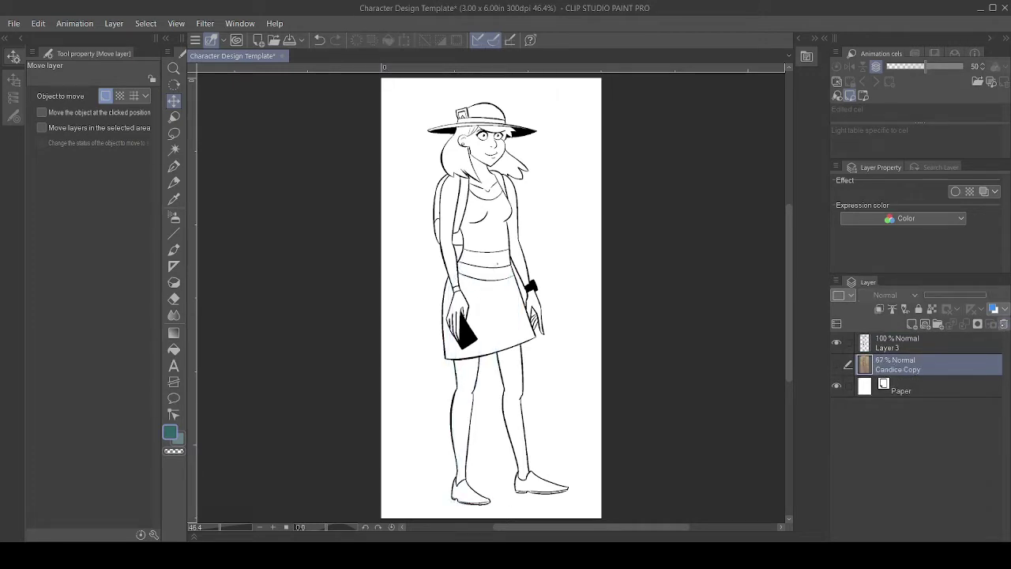
left_click(1004, 324)
Set Layer 3 to Multiply blending and rename it Line-Art, and add a layer named Flats beneath it.
left_click(905, 342)
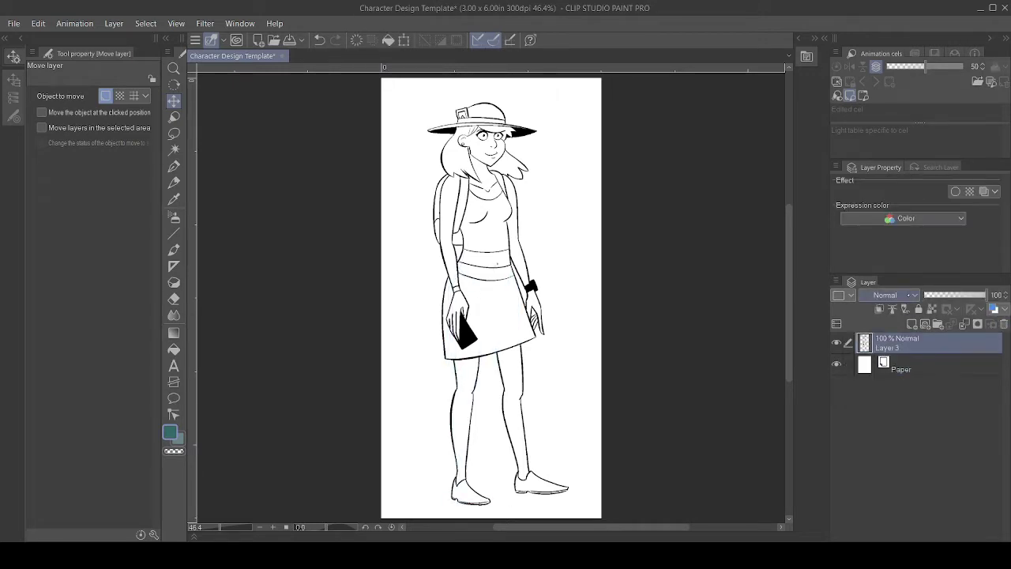
left_click(881, 35)
key("Return")
left_click(911, 324)
left_click_drag(919, 344, 916, 374)
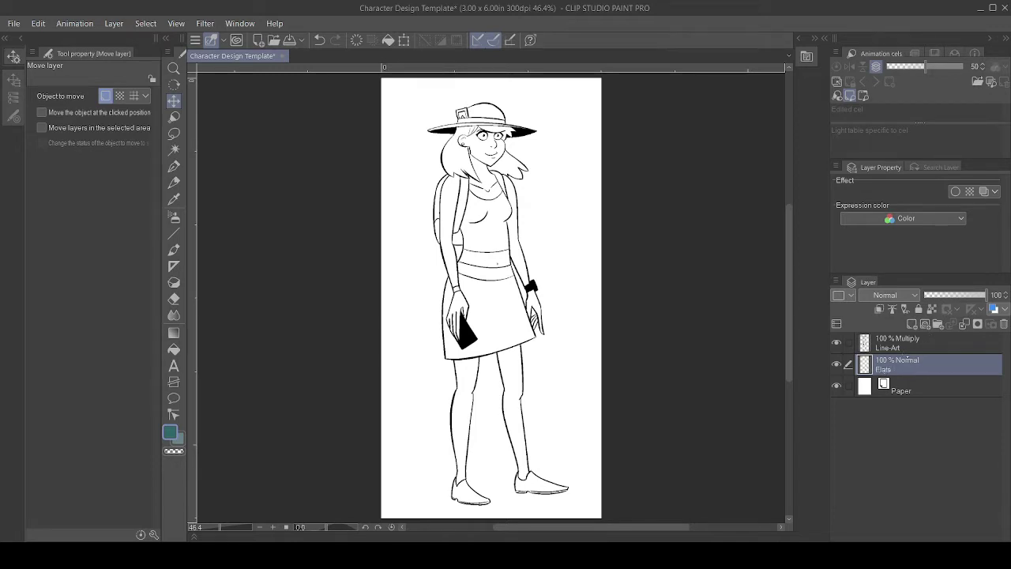
Make Line-Art the reference layer and activate the Fill tool on the Flats layer.
left_click(913, 341)
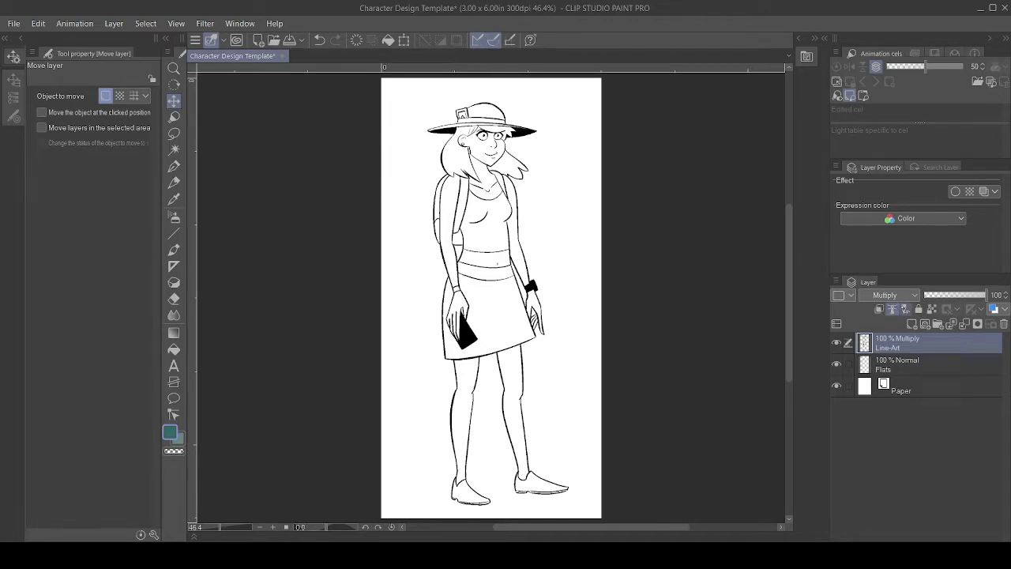
left_click(896, 368)
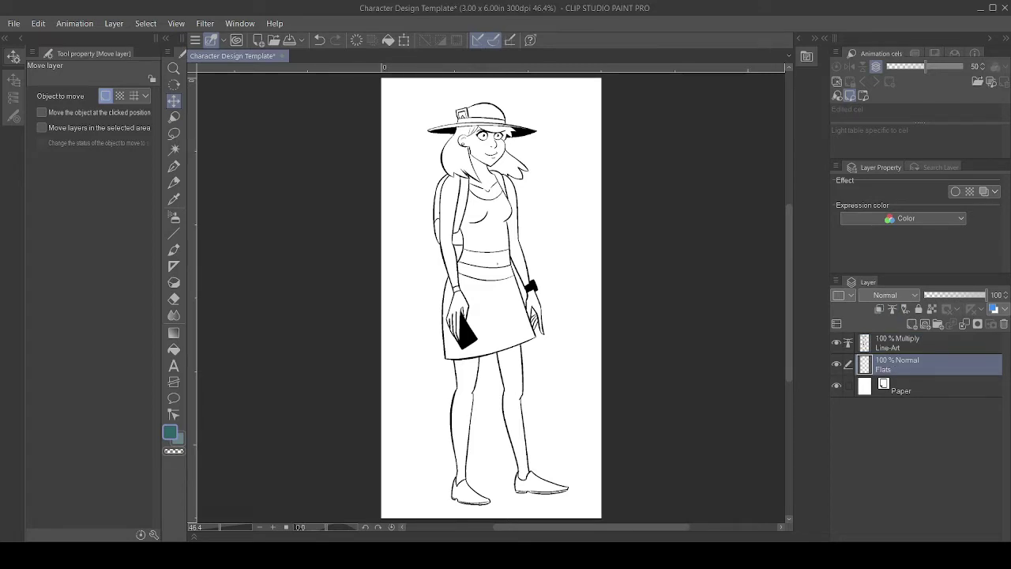
key("g")
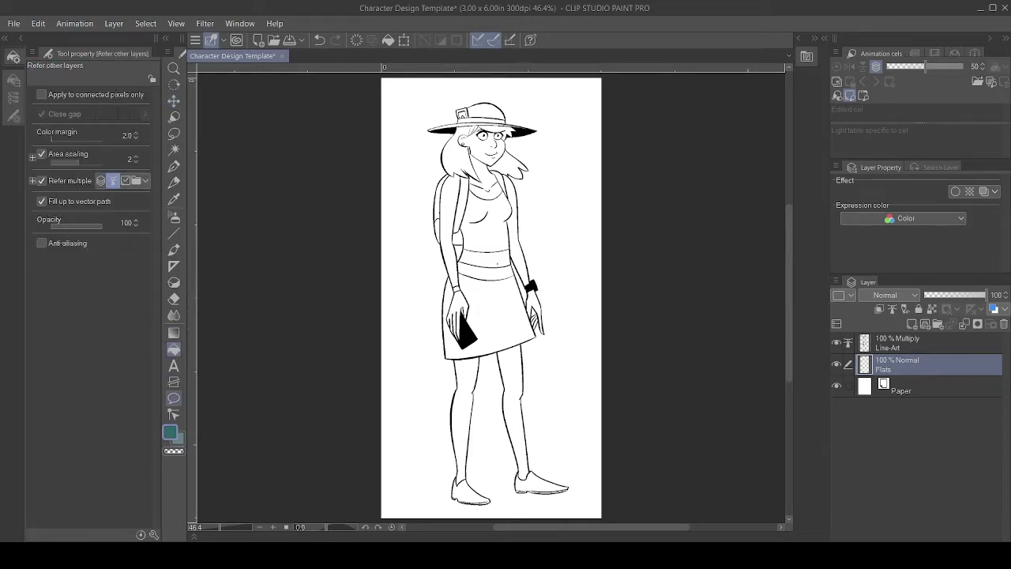
Mix an orange skin colour with cyan 3%, magenta 55%, yellow 58% and black 0%.
left_click(14, 81)
left_click(60, 343)
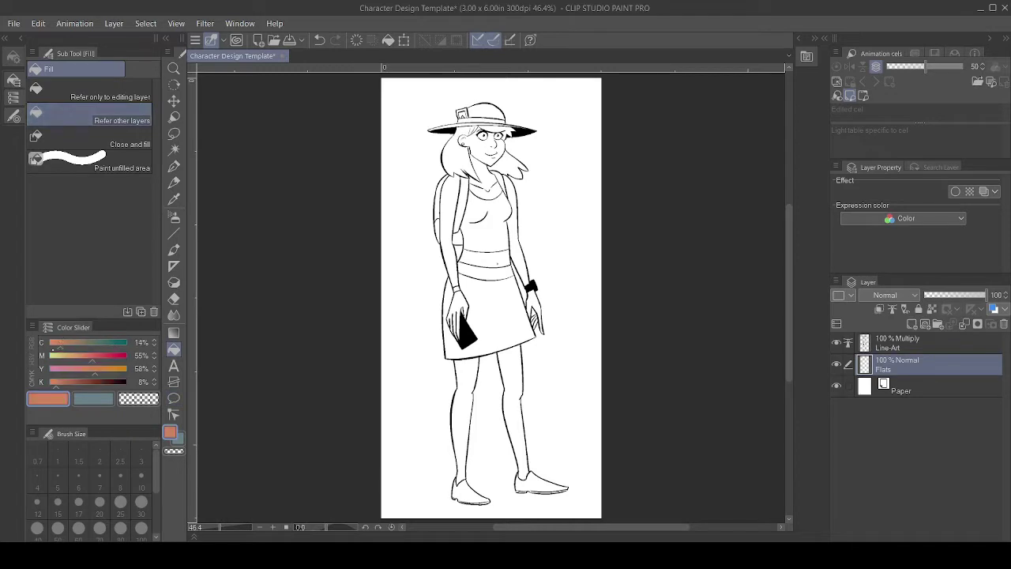
left_click_drag(61, 349, 57, 347)
left_click_drag(56, 385, 49, 385)
left_click(53, 343)
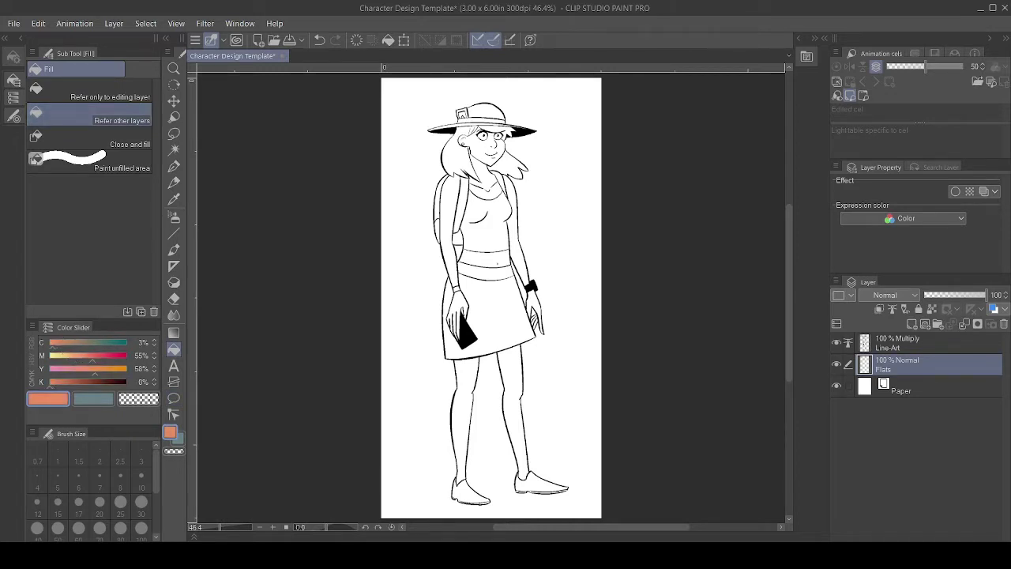
scroll(519, 251, "up", 2)
left_click(435, 163)
key("ctrl+z")
Keep the Flats layer active and restrict the Refer other layers fill to connected pixels only.
left_click(900, 343)
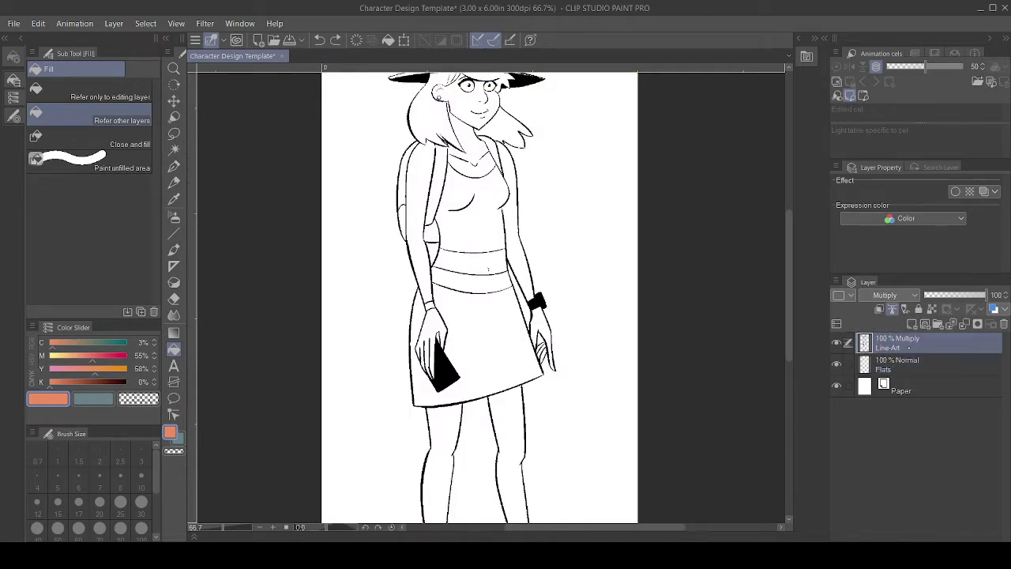
left_click(917, 368)
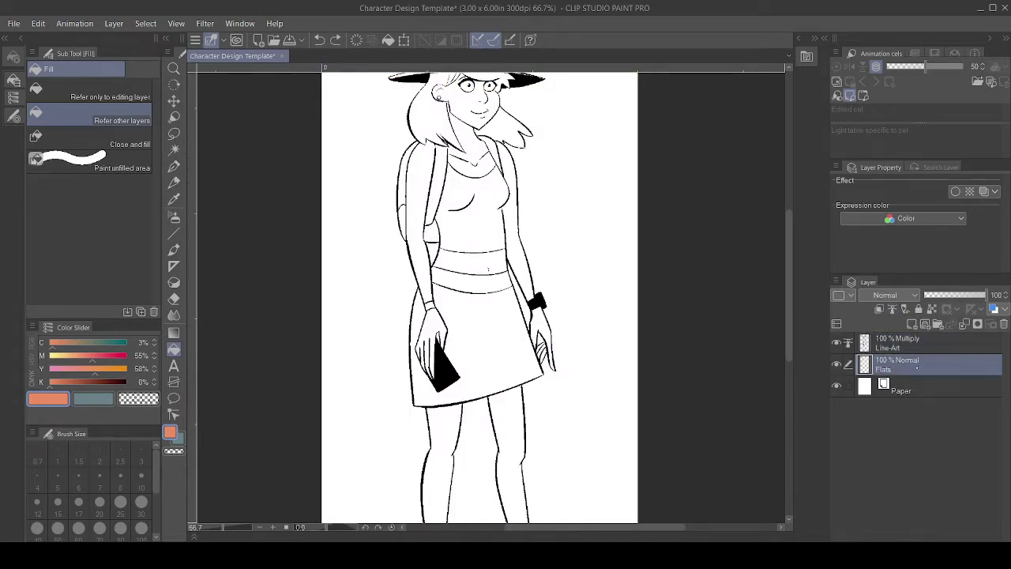
key("g")
key("g")
key("g")
left_click(13, 57)
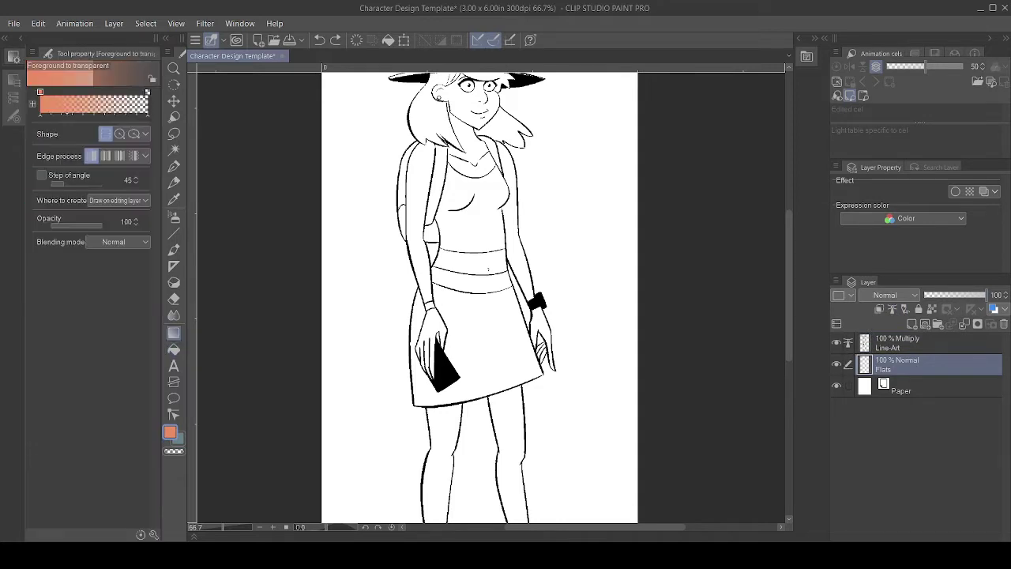
key("g")
left_click(13, 58)
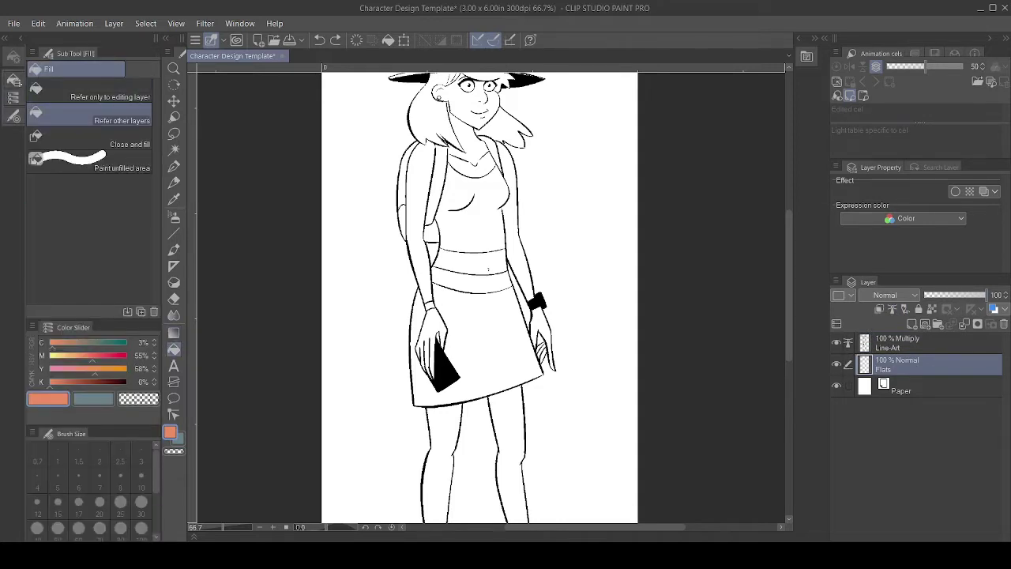
left_click(13, 58)
left_click(41, 94)
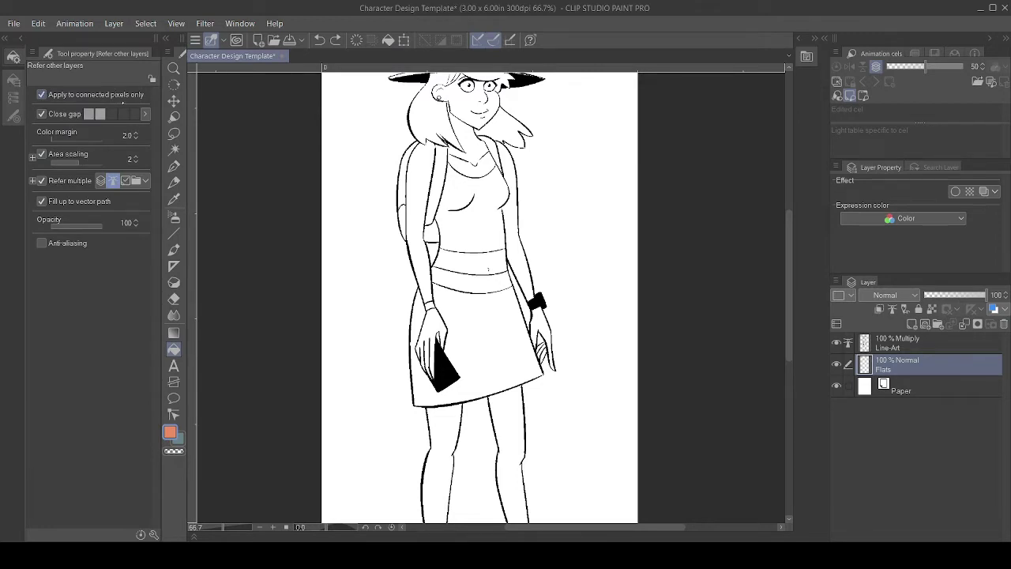
Try several skin tones on the arm beside the backpack, ending with magenta 43% and yellow 37%.
left_click(425, 247)
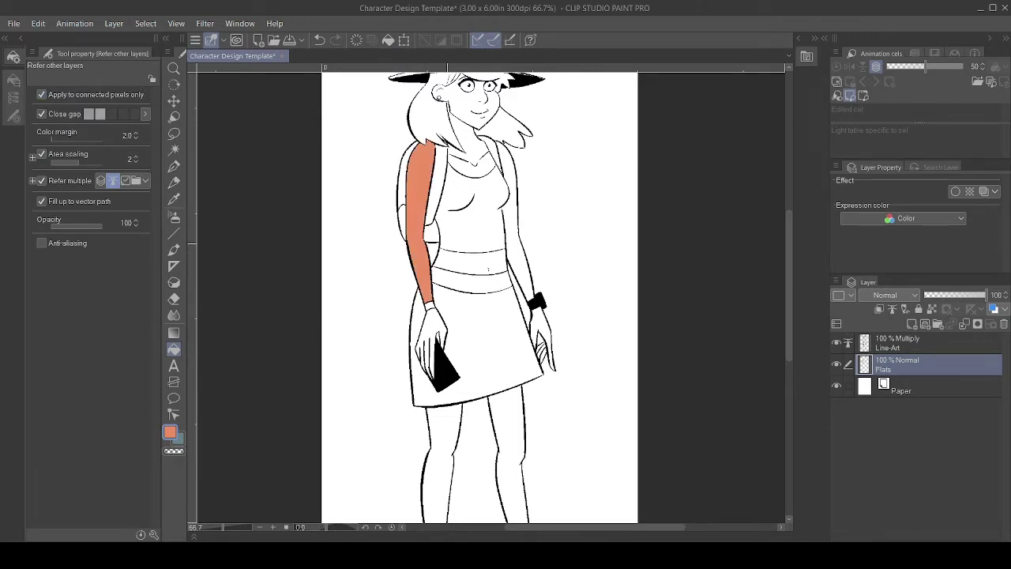
key("ctrl+z")
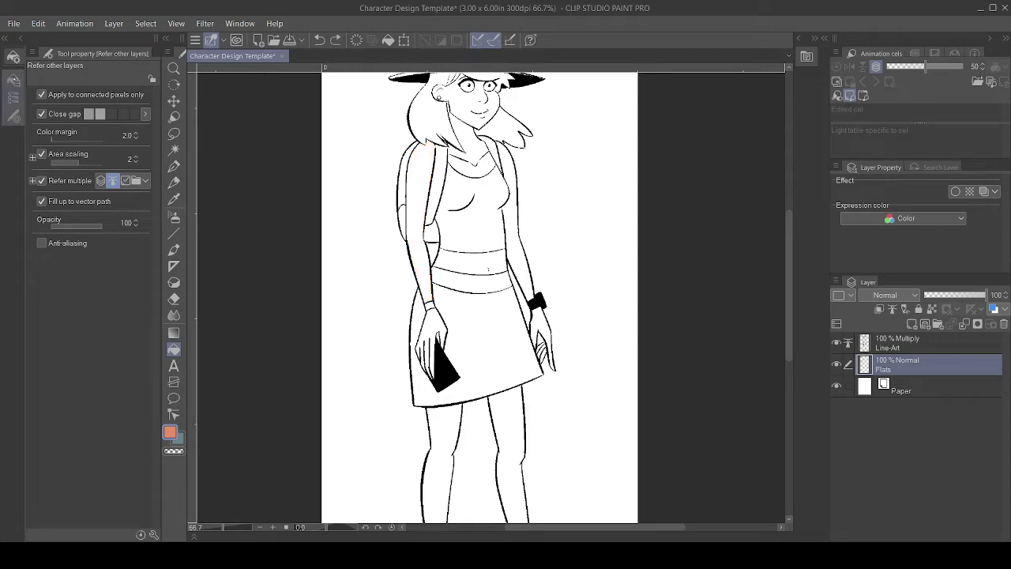
left_click(14, 58)
left_click_drag(52, 345, 92, 372)
left_click(426, 180)
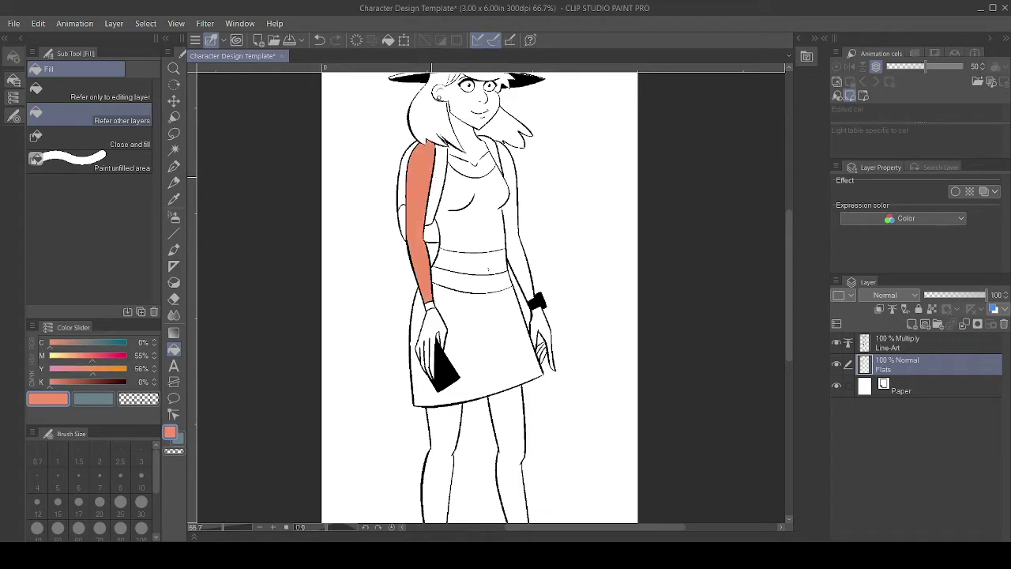
left_click_drag(80, 368, 83, 355)
left_click(430, 187)
key("ctrl+z")
key("ctrl+z")
left_click(427, 174)
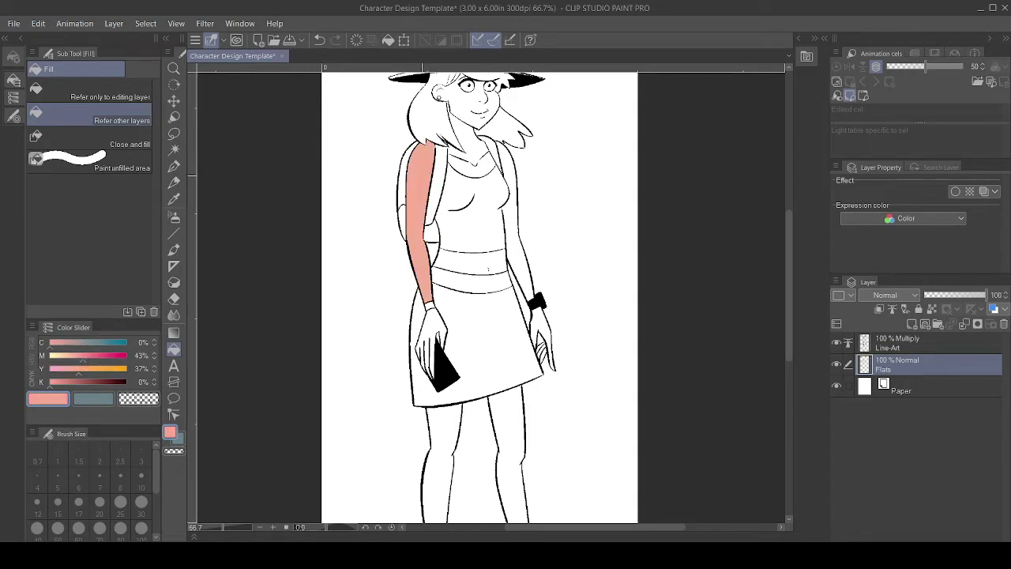
Replace the arm's test fill with a skin tone of cyan 0%, magenta 49%, yellow 44% and black 0%.
left_click_drag(78, 369, 83, 368)
key("ctrl+z")
left_click(430, 172)
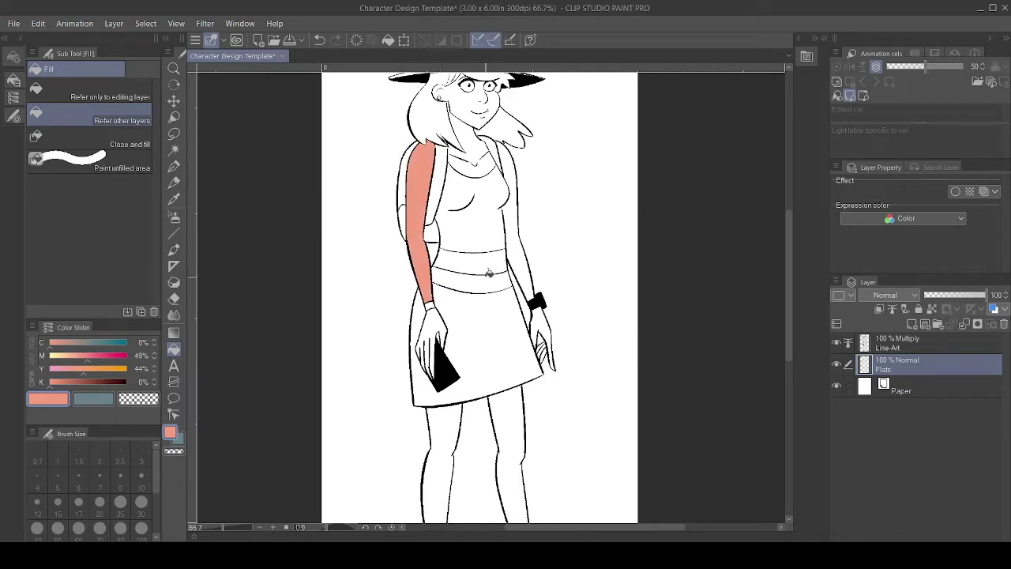
Fill both hands, the other arm, and the neck and upper chest with the skin tone, undoing the accidental background fill.
left_click(443, 319)
left_click(517, 220)
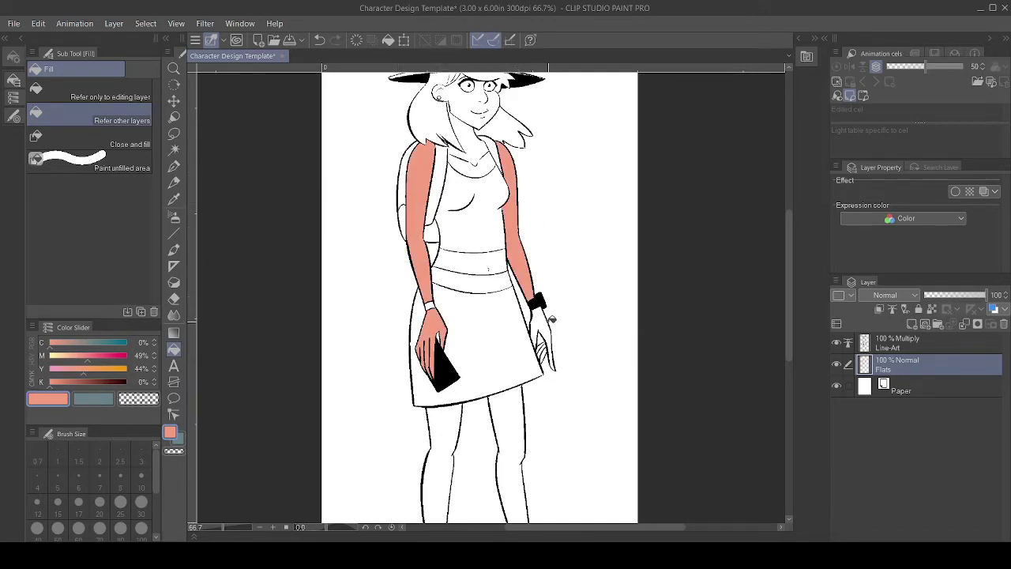
left_click(552, 335)
left_click(551, 347)
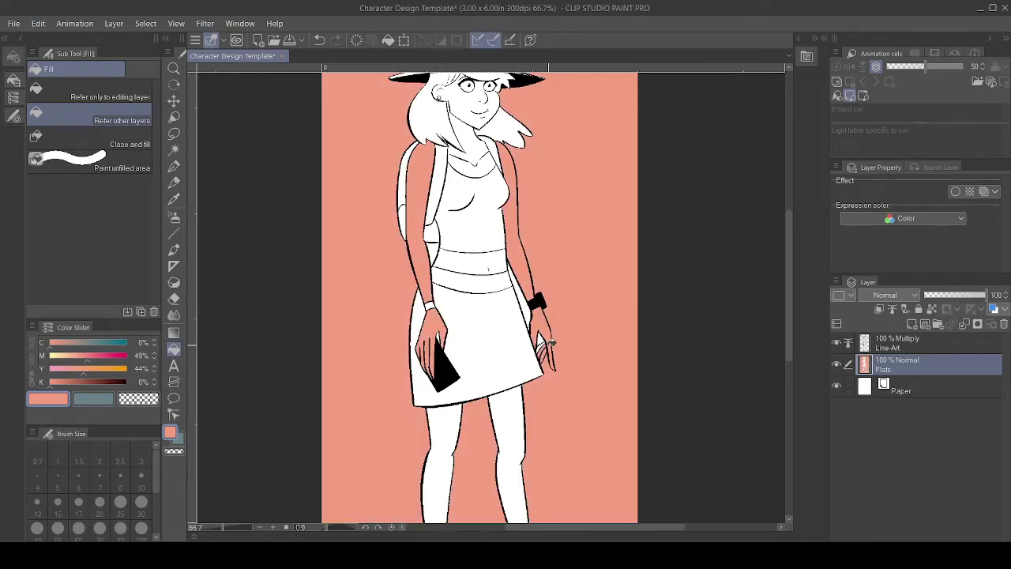
key("ctrl+z")
left_click(543, 350)
left_click(542, 346)
left_click_drag(542, 347, 513, 410)
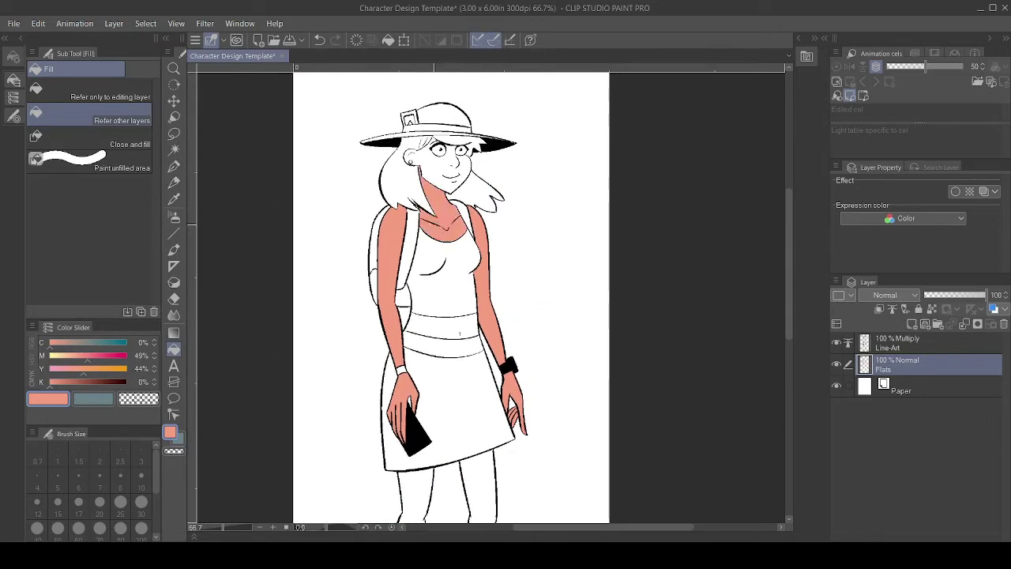
Fill the face and ear with the skin tone and switch to the Variable Valerie pen.
scroll(441, 225, "up", 5)
scroll(451, 278, "down", 5)
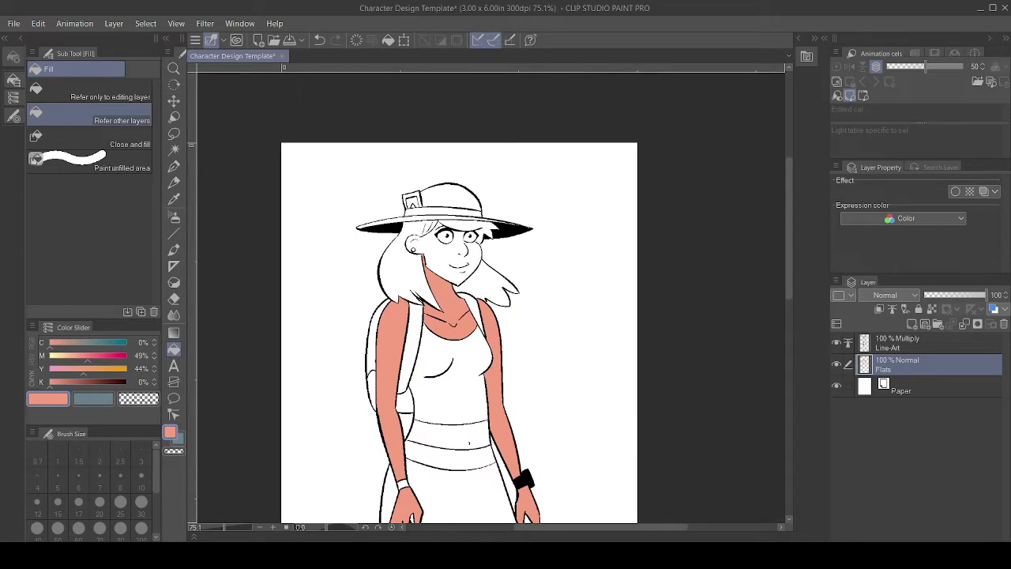
left_click(435, 245)
scroll(485, 254, "up", 3)
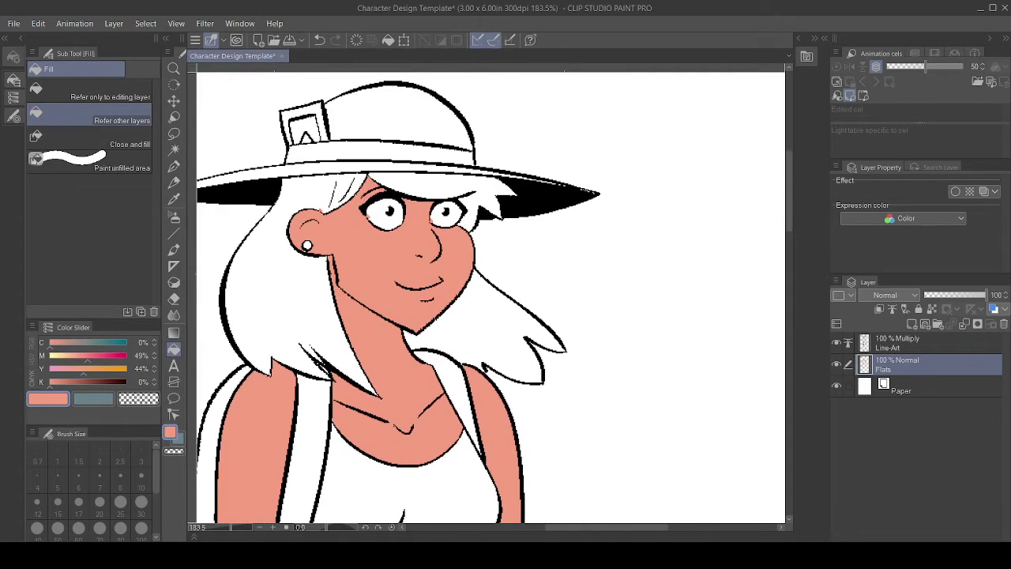
key("p")
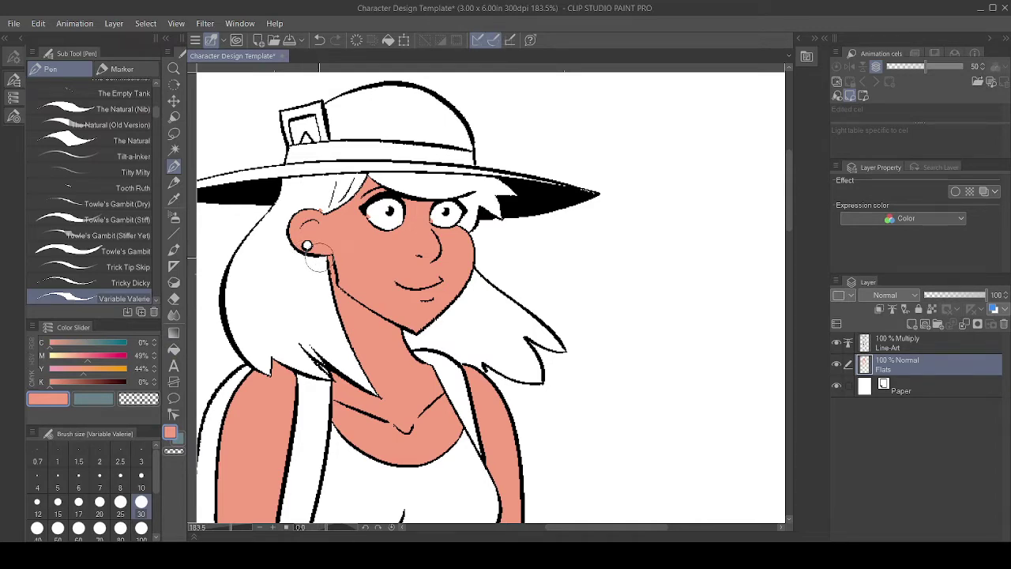
Fill both legs and the bare midriff with the skin tone using the Fill tool.
scroll(477, 313, "down", 3)
left_click_drag(490, 506, 481, 62)
scroll(494, 316, "down", 2)
key("g")
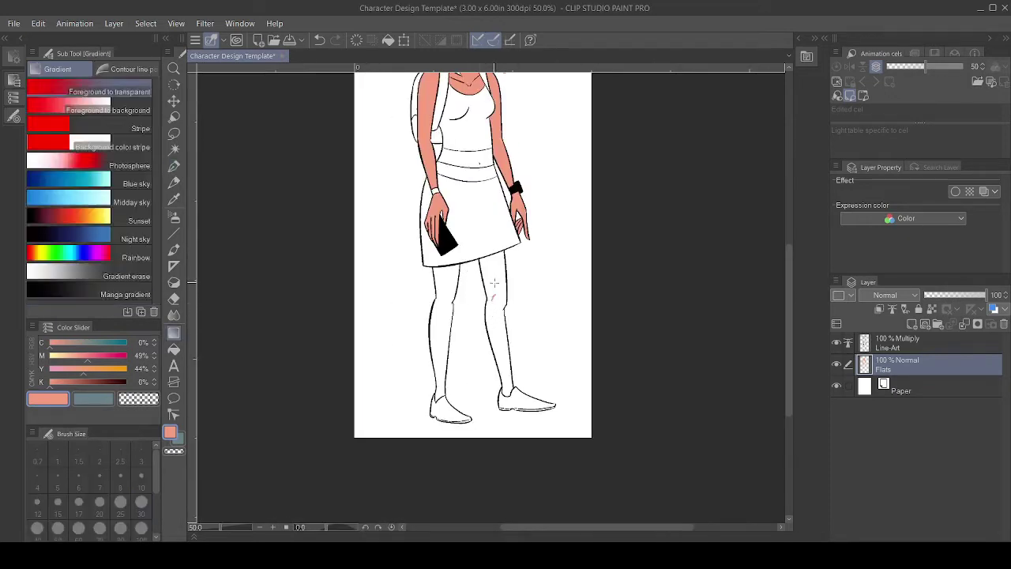
key("g")
left_click(495, 283)
left_click(446, 291)
scroll(478, 296, "up", 5)
left_click(474, 342)
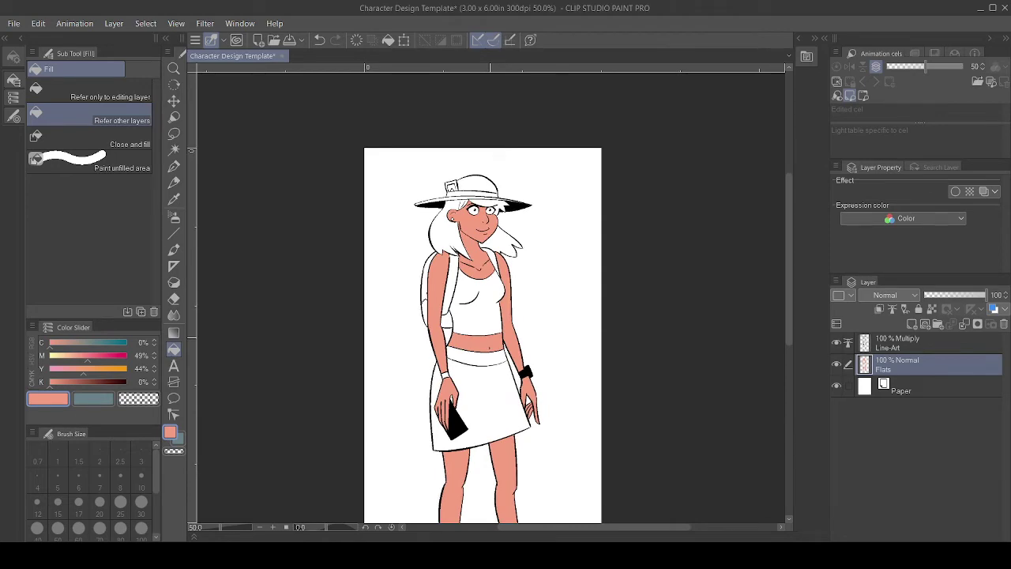
Mix a reddish-brown hair colour with cyan 52%, magenta 75%, yellow 75% and black 0%.
left_click_drag(490, 338, 529, 371)
scroll(545, 326, "up", 2)
left_click_drag(545, 325, 537, 386)
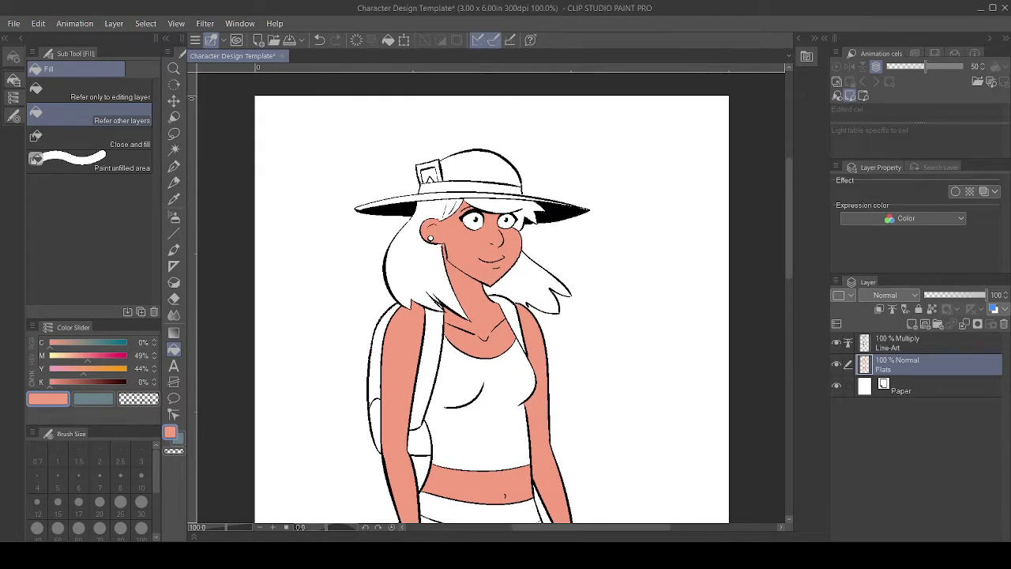
left_click(104, 369)
left_click(77, 382)
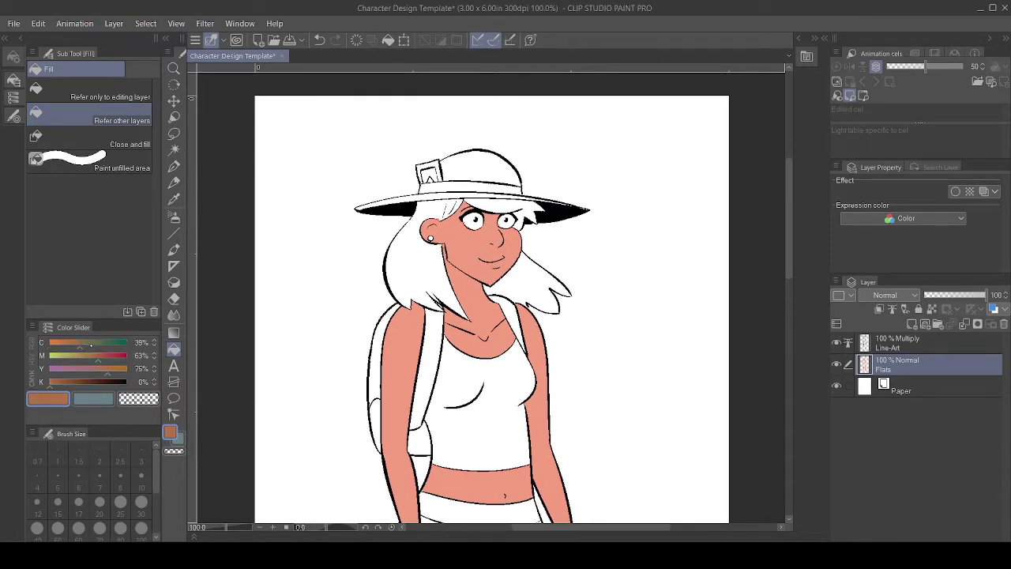
left_click(90, 344)
left_click(107, 356)
Fill the hair on both sides of the face and the fringe with the brown, and switch to the Variable Valerie pen.
left_click(529, 278)
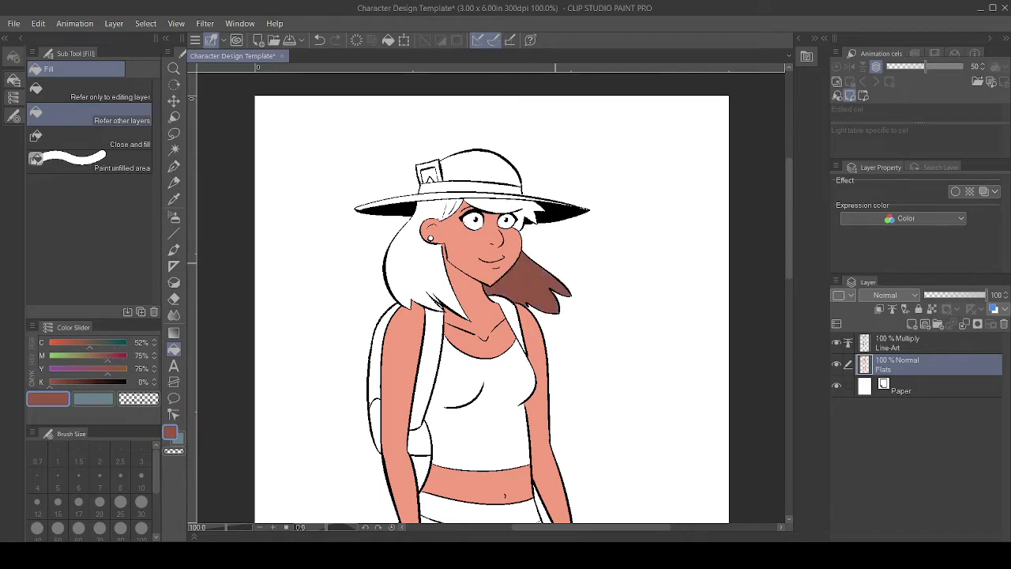
left_click(449, 253)
left_click(514, 202)
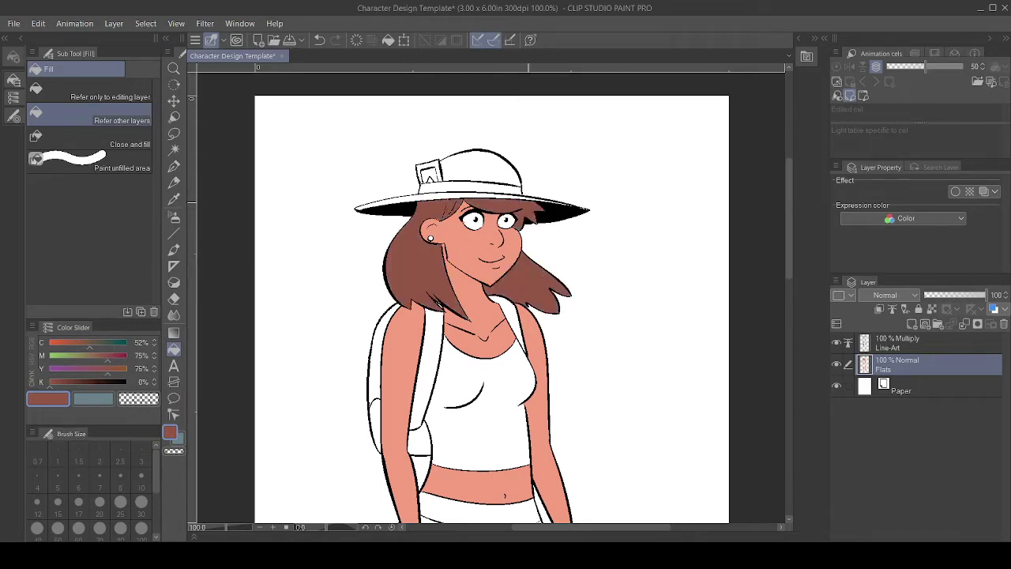
scroll(537, 355, "up", 5)
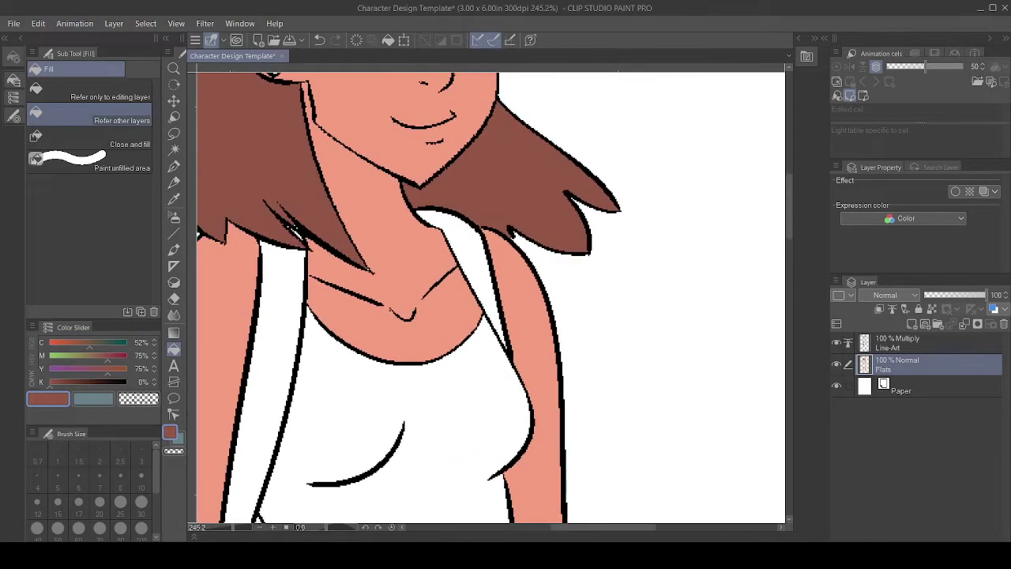
key("p")
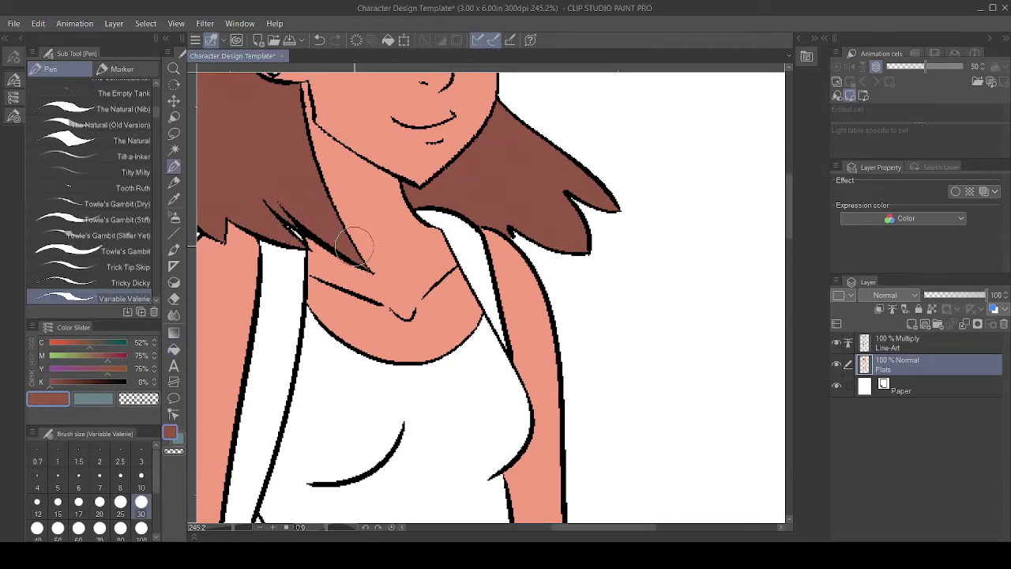
Mix a green colour with cyan 68%, magenta 36%, yellow 75% and black 0%.
scroll(355, 243, "down", 5)
left_click_drag(506, 410, 541, 25)
scroll(553, 316, "down", 2)
left_click_drag(553, 316, 452, 466)
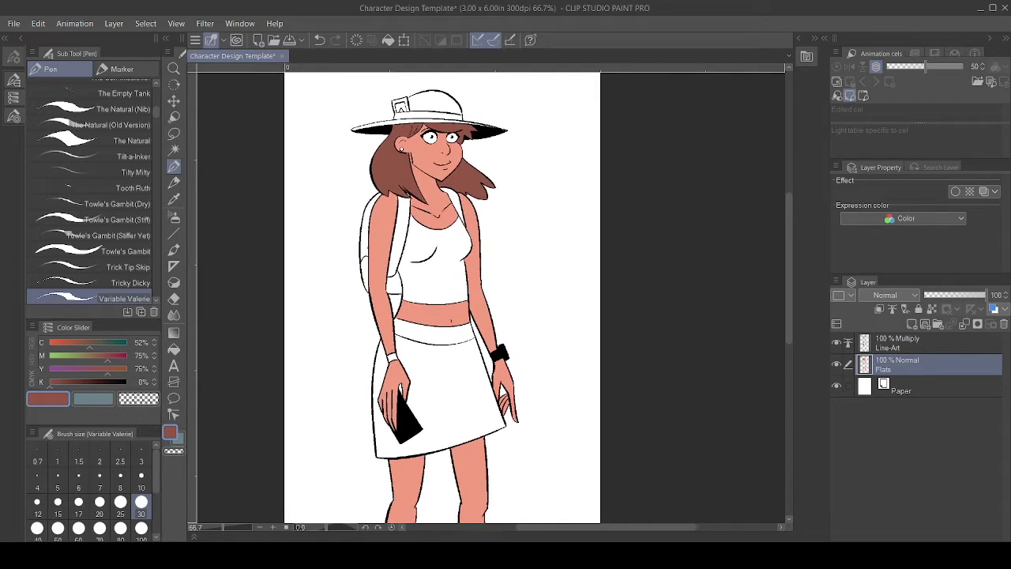
scroll(450, 300, "down", 3)
left_click_drag(467, 355, 446, 330)
mouse_move(108, 356)
left_mouse_down()
mouse_move(84, 355)
mouse_move(101, 343)
left_mouse_up()
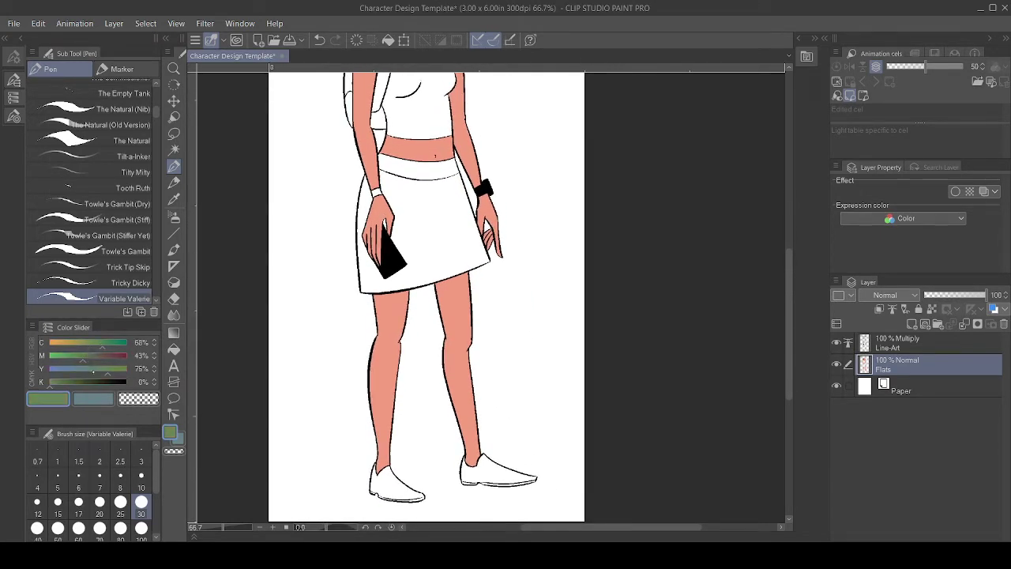
left_click(76, 356)
Fill both shoes, including their soles, with the green using the Fill tool.
key("g")
left_click(410, 476)
left_click(494, 462)
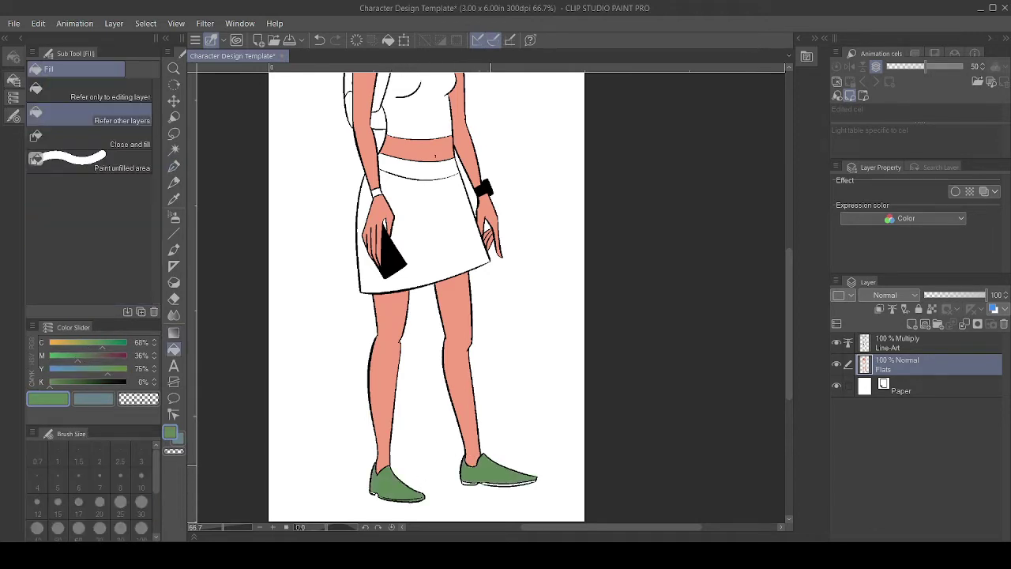
scroll(494, 462, "up", 2)
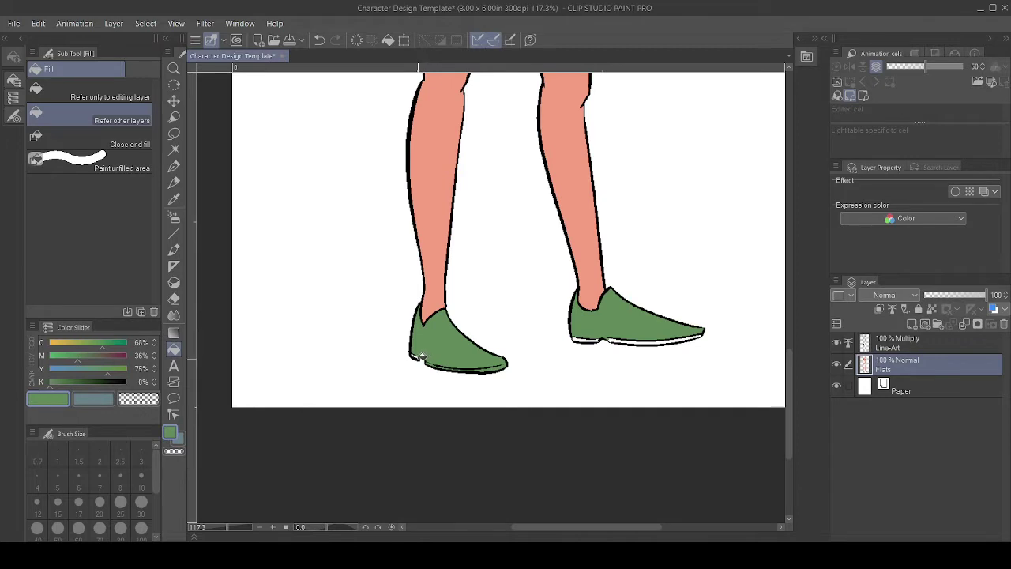
key("ctrl+z")
left_click(636, 324)
left_click(588, 338)
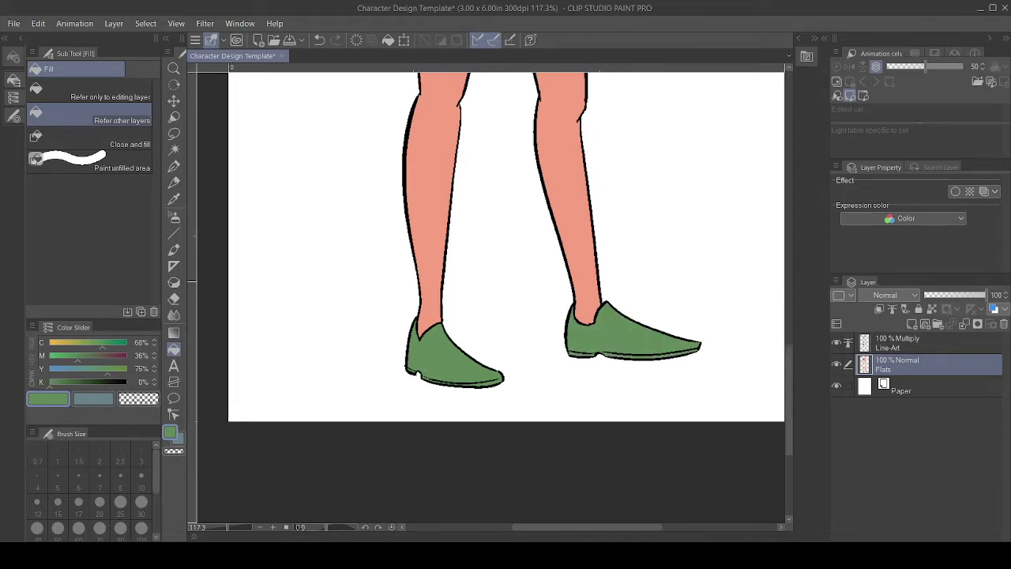
scroll(507, 387, "down", 5)
scroll(519, 354, "up", 4)
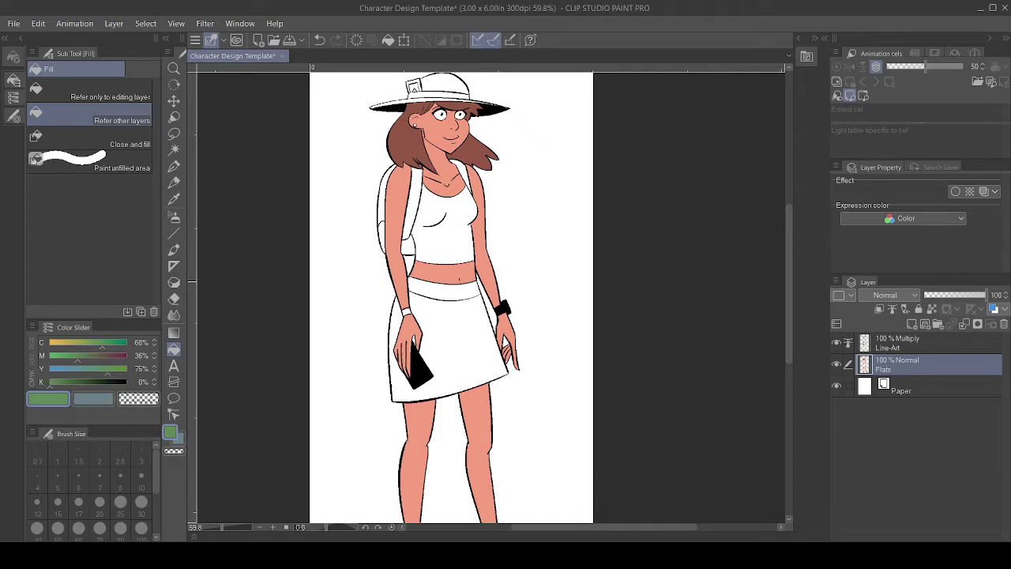
left_click_drag(474, 237, 523, 348)
left_click_drag(505, 300, 491, 249)
scroll(484, 297, "up", 5)
left_click_drag(490, 443, 510, 133)
scroll(566, 293, "down", 2)
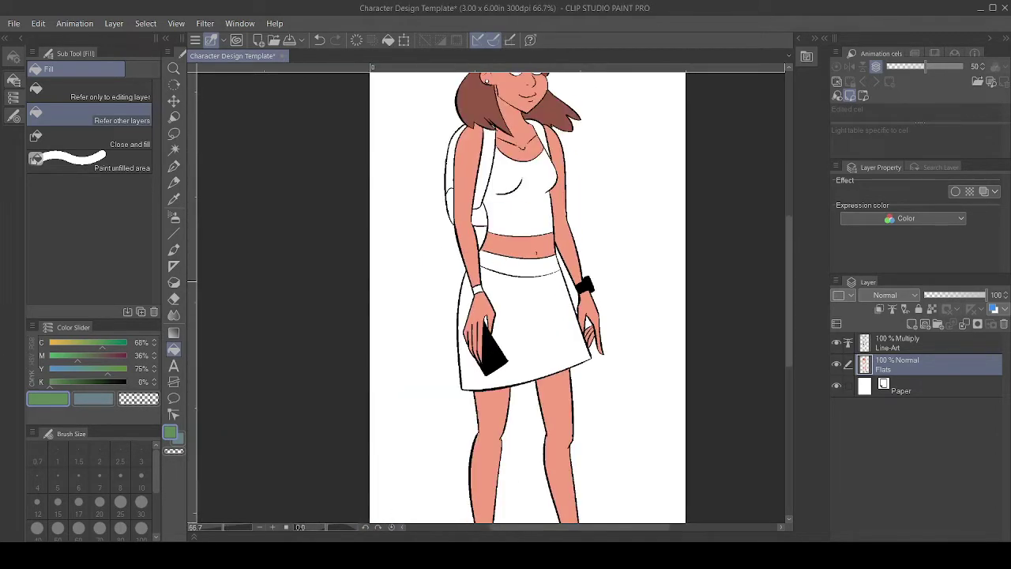
left_click_drag(553, 293, 481, 350)
scroll(451, 297, "down", 3)
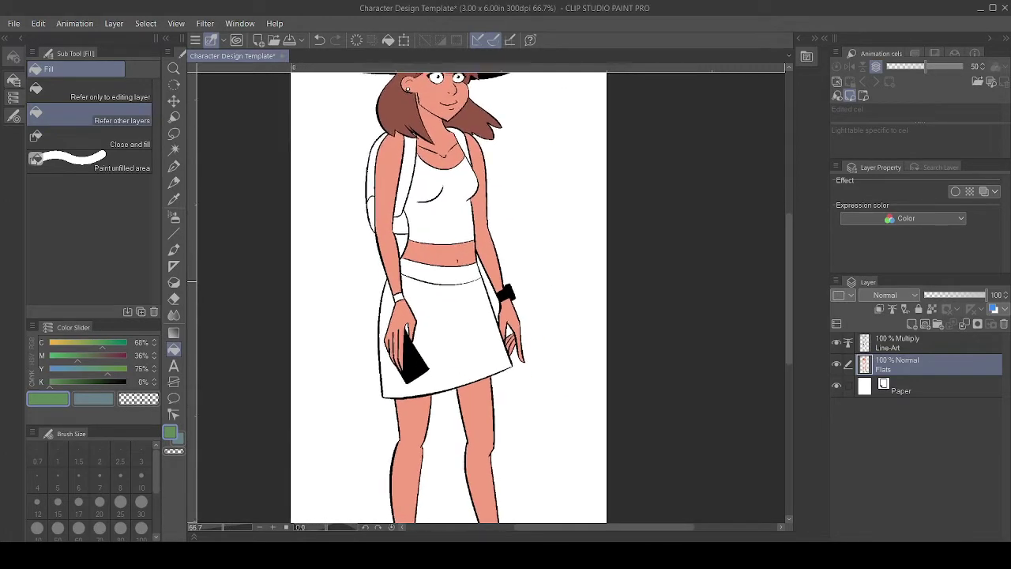
Mix a straw-yellow colour with cyan 7%, magenta 24%, yellow 54% and black 0%.
scroll(442, 297, "up", 4)
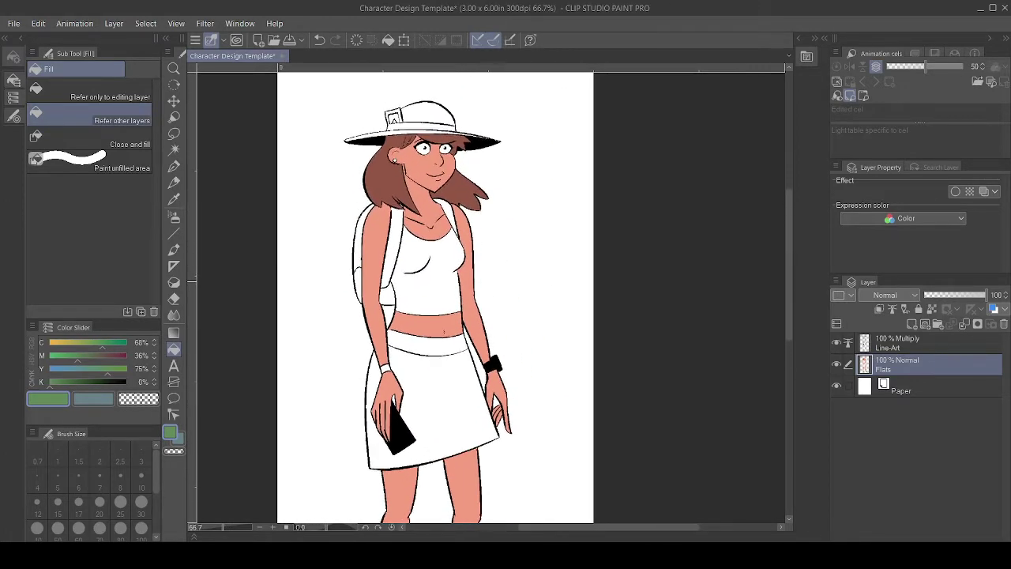
left_click(55, 343)
left_click(68, 357)
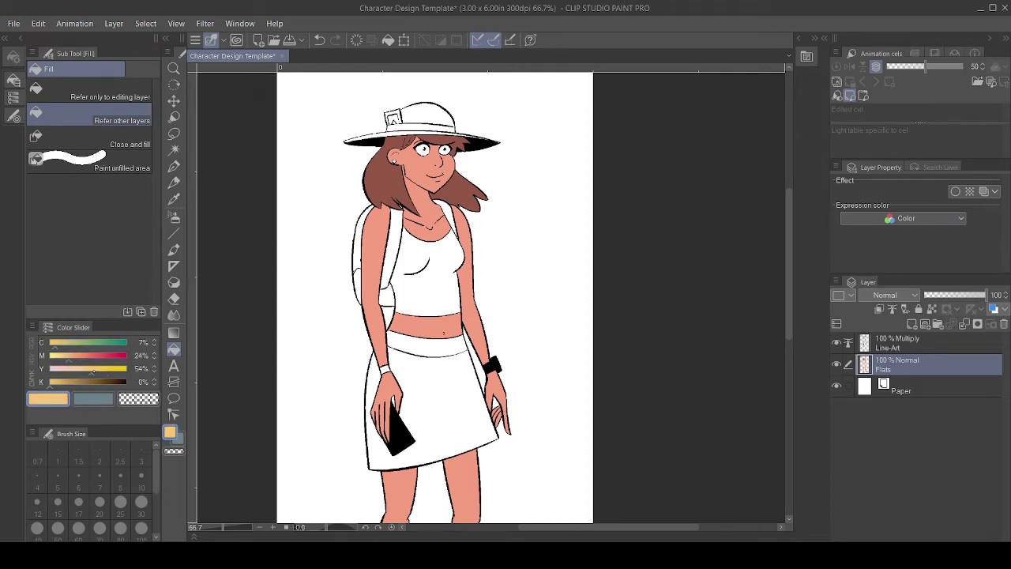
Fill the hat's crown and brim with the straw yellow, and paint the thin unfilled tip of the brim with the Variable Valerie pen.
left_click(423, 118)
left_click(415, 135)
left_click_drag(482, 135, 606, 221)
key("p")
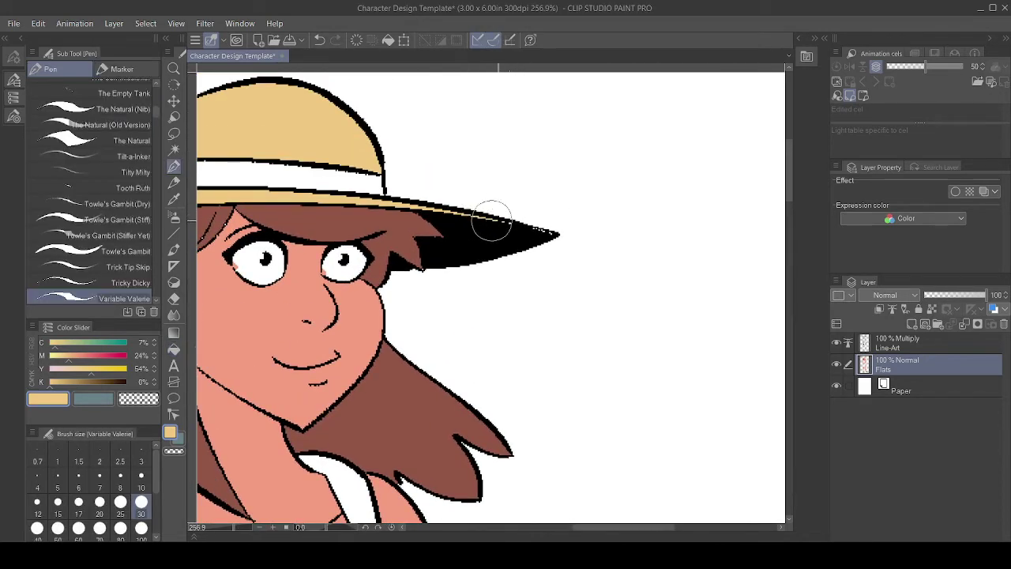
left_click_drag(475, 221, 544, 232)
Fill the skirt below the waistband with the straw yellow using the Fill tool.
scroll(537, 226, "down", 5)
left_click_drag(430, 474, 393, 293)
key("g")
left_click(391, 405)
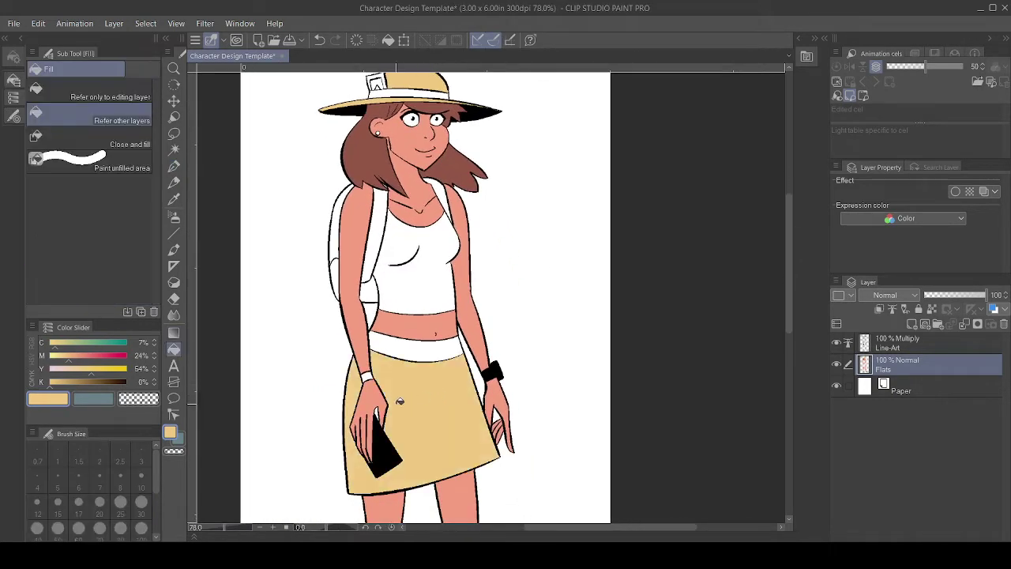
scroll(392, 407, "down", 2)
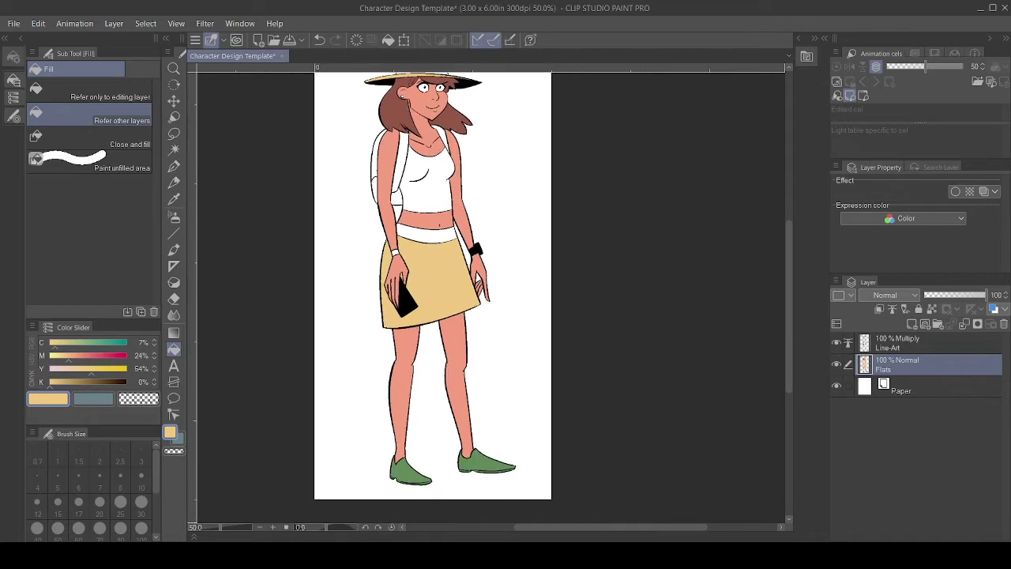
Pick up the brown from the hair and fill the skirt's waistband with it.
left_click_drag(419, 316, 455, 462)
scroll(474, 380, "up", 3)
key("g")
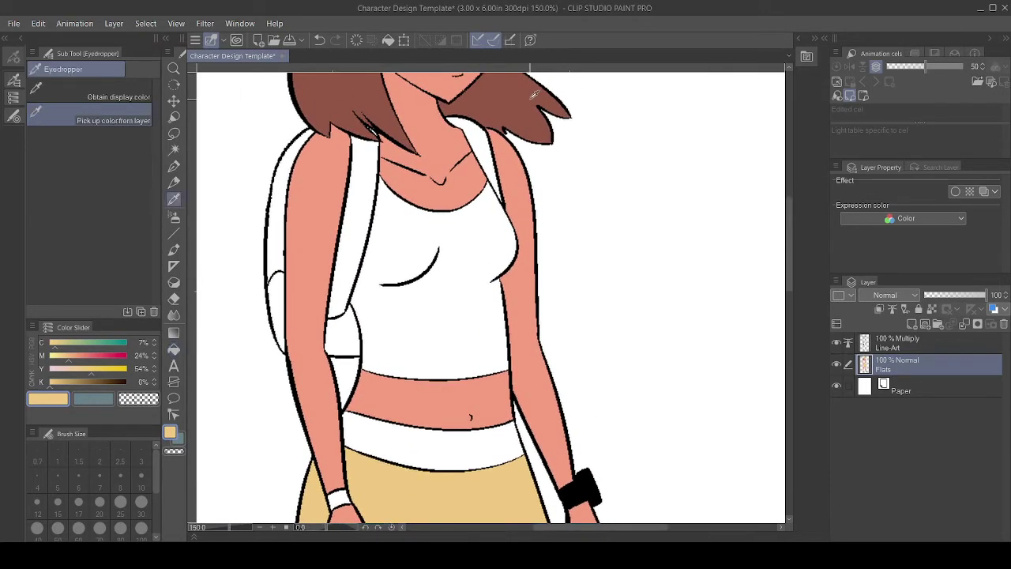
key("g")
left_click(496, 435)
scroll(496, 435, "down", 5)
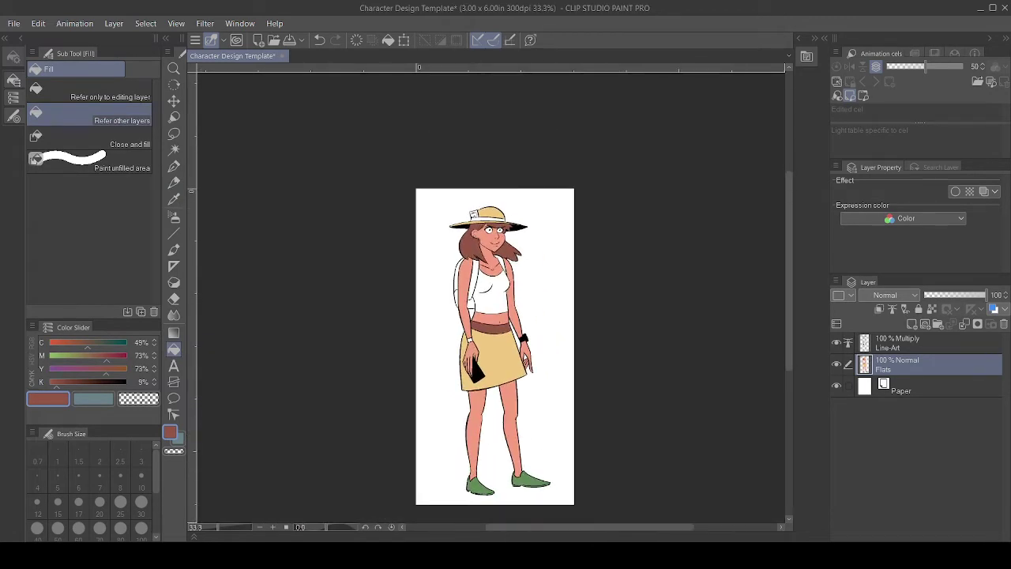
Pick up the green from the shoe and fill the skirt's waistband and the hat band with it.
scroll(500, 313, "up", 2)
left_click_drag(500, 313, 477, 217)
key("i")
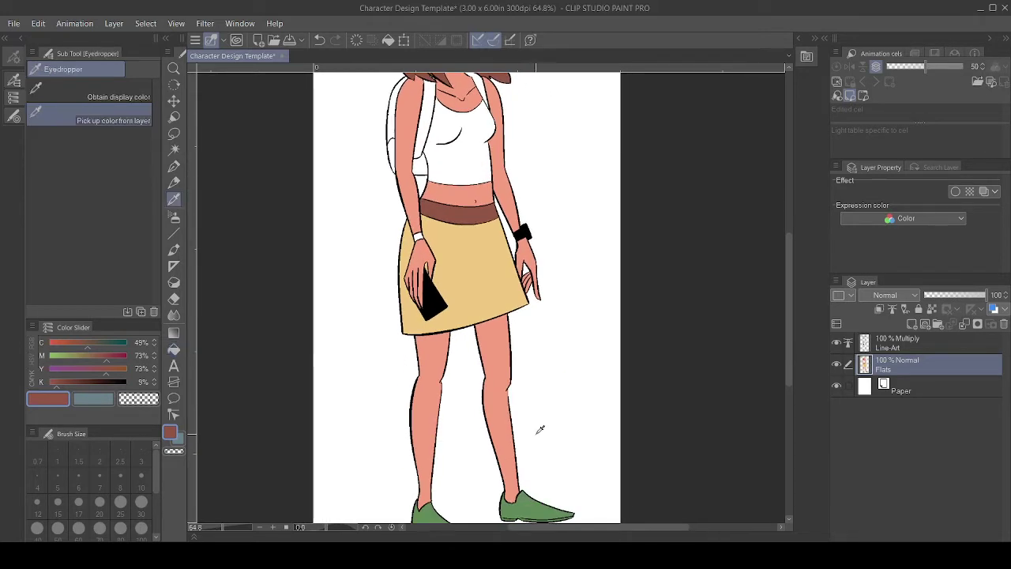
left_click(525, 498)
left_click(477, 214)
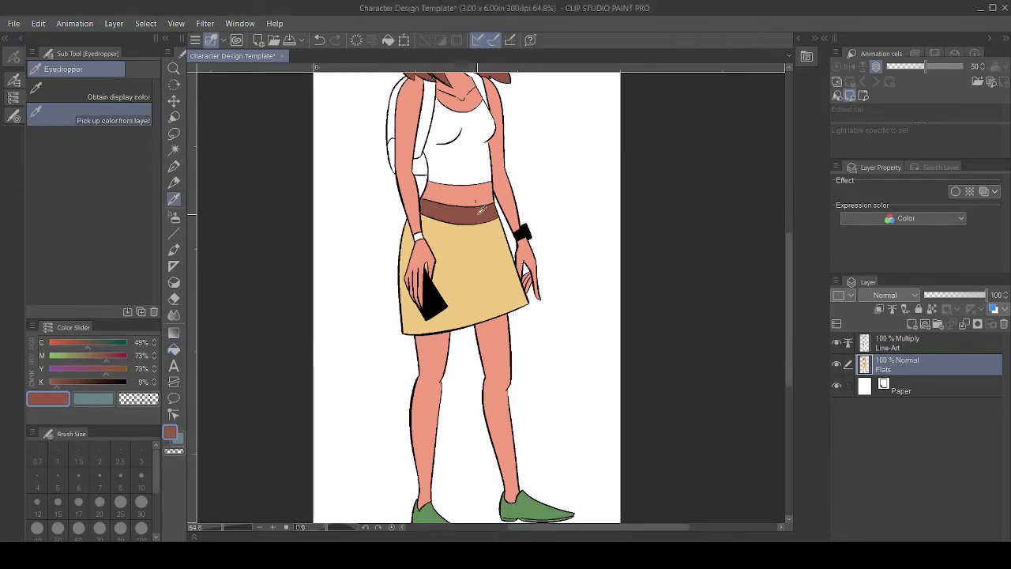
left_click(527, 490)
key("g")
key("g")
left_click(487, 207)
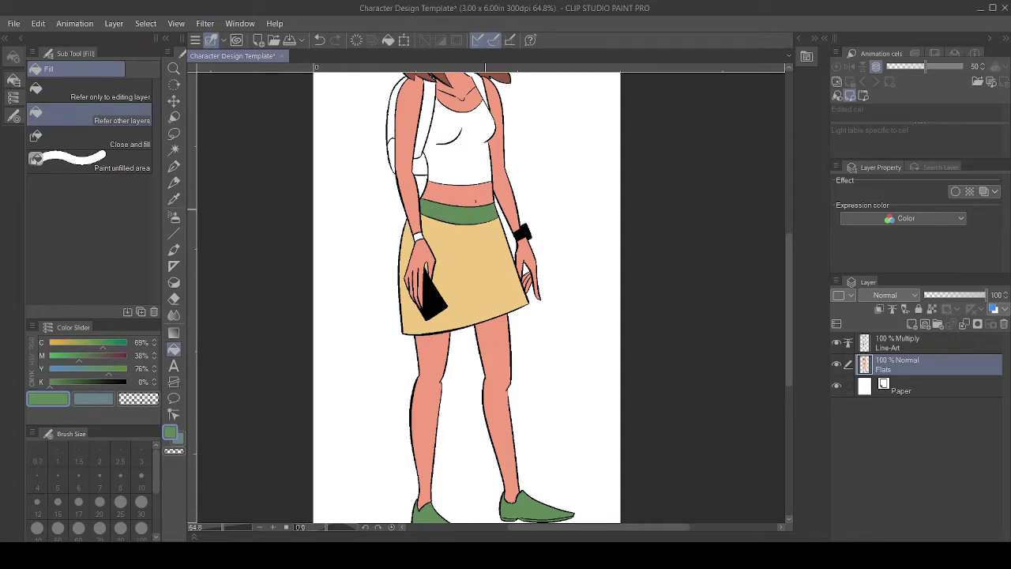
left_click_drag(485, 208, 504, 456)
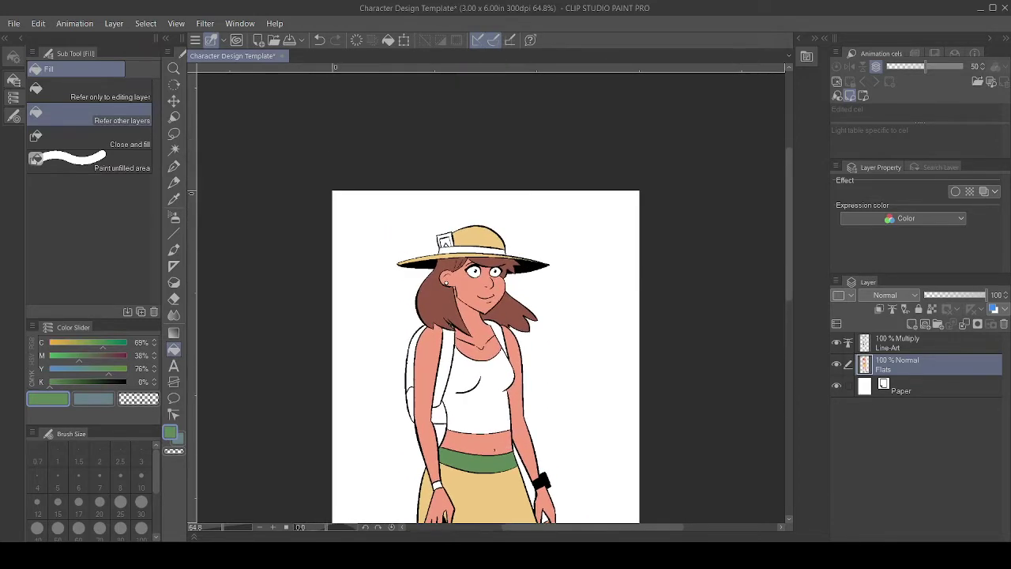
left_click(488, 250)
Fill the backpack, its lower pocket and both shoulder straps with the green.
left_click_drag(492, 257, 444, 149)
scroll(474, 297, "down", 5)
key("ctrl+minus")
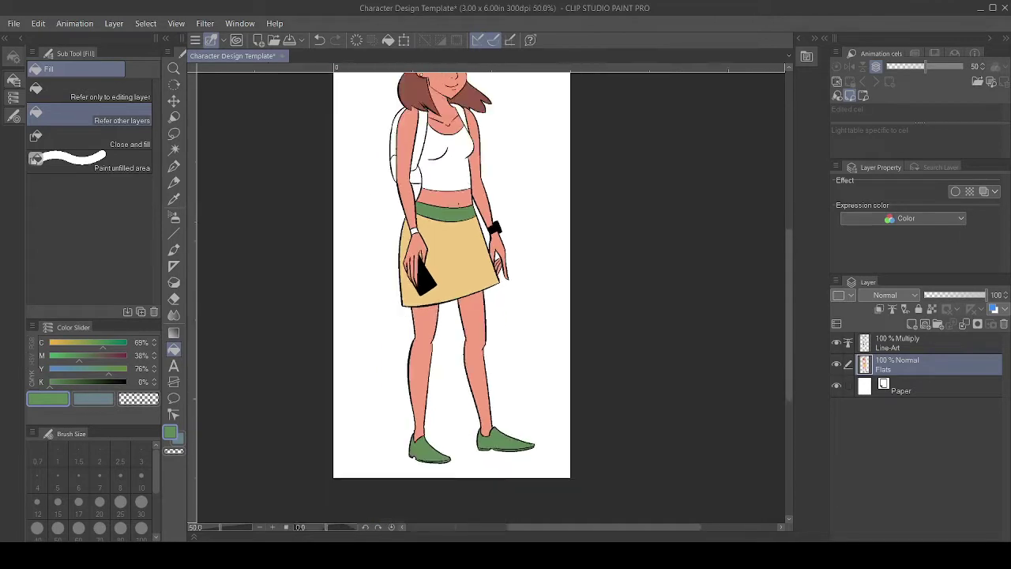
scroll(474, 296, "up", 3)
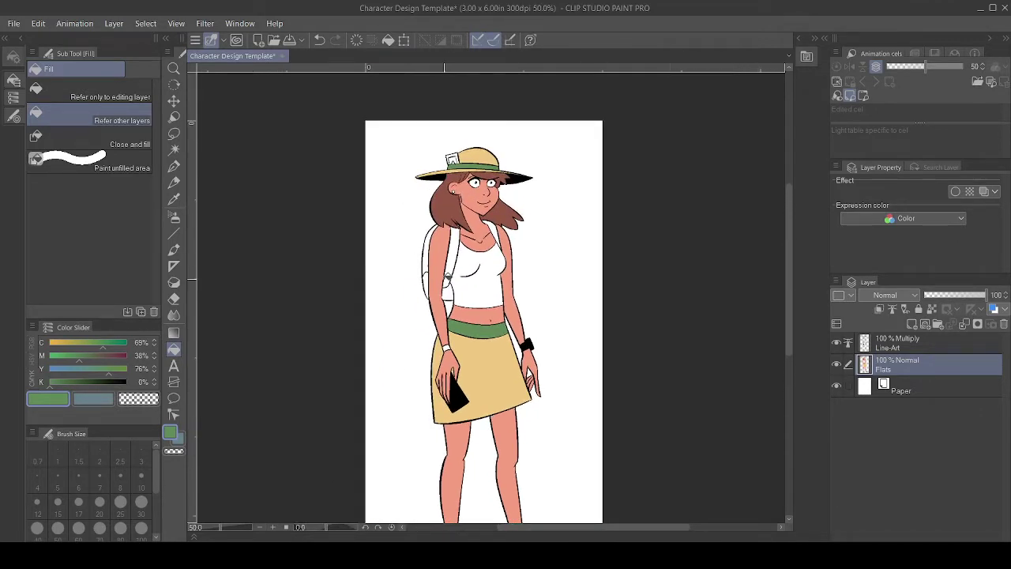
left_click(447, 292)
left_click(426, 287)
left_click(427, 254)
left_click(455, 246)
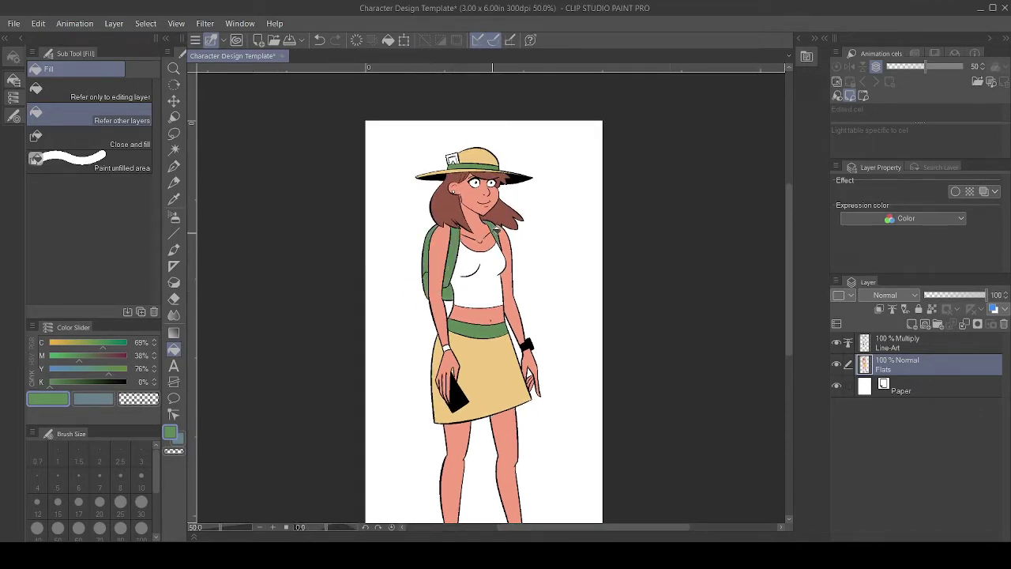
left_click_drag(495, 232, 624, 298)
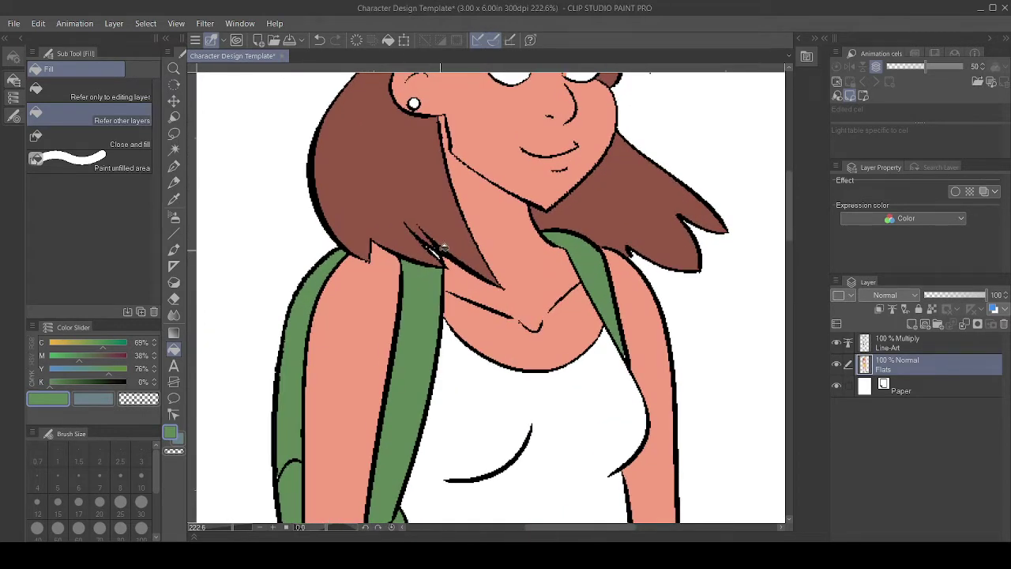
Touch up the gaps at the hair tips over the strap with the green pen and along the fringe with the picked-up hair brown.
key("p")
mouse_move(427, 246)
left_mouse_down()
mouse_move(442, 258)
mouse_move(458, 332)
left_mouse_up()
scroll(441, 259, "down", 2)
scroll(471, 263, "up", 3)
left_click_drag(442, 260, 539, 411)
left_click(460, 286, "alt")
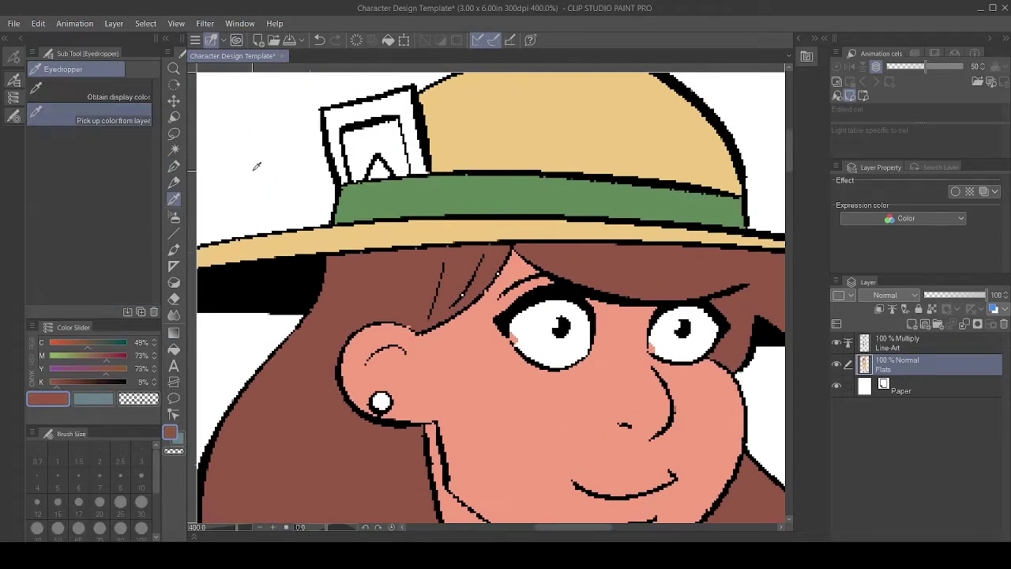
mouse_move(497, 273)
left_mouse_down()
mouse_move(508, 255)
mouse_move(344, 245)
left_mouse_up()
scroll(489, 300, "down", 6)
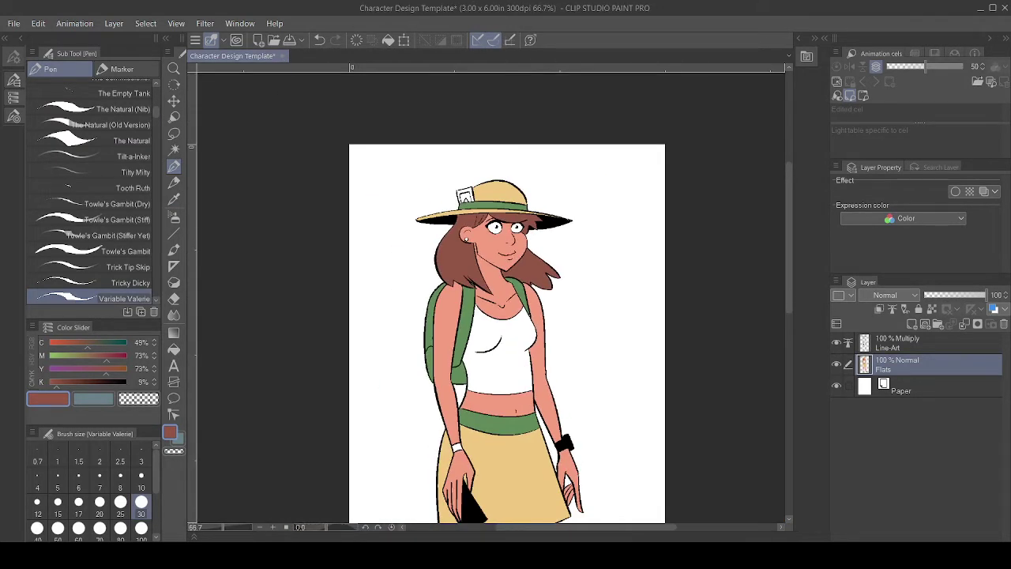
Mix an orange colour with cyan 2%, magenta 47%, yellow 85% and black 9%.
mouse_move(506, 355)
left_mouse_down()
mouse_move(468, 269)
mouse_move(517, 241)
mouse_move(446, 190)
mouse_move(472, 181)
mouse_move(490, 107)
mouse_move(529, 350)
left_mouse_up()
key("ctrl+plus")
key("ctrl+plus")
mouse_move(505, 237)
left_mouse_down()
mouse_move(489, 208)
mouse_move(465, 346)
mouse_move(522, 431)
left_mouse_up()
scroll(559, 293, "up", 3)
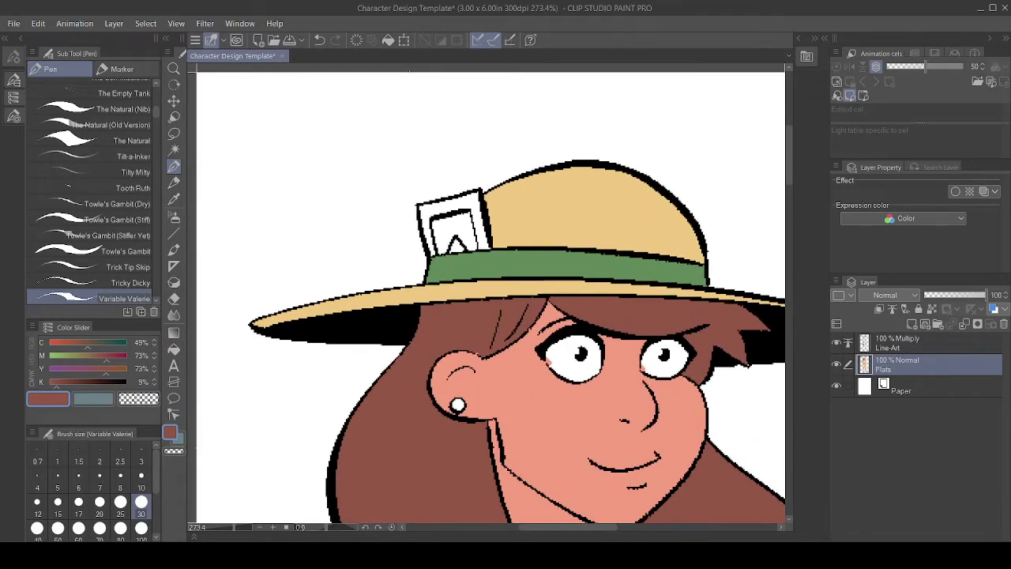
left_click(61, 343)
left_click(74, 357)
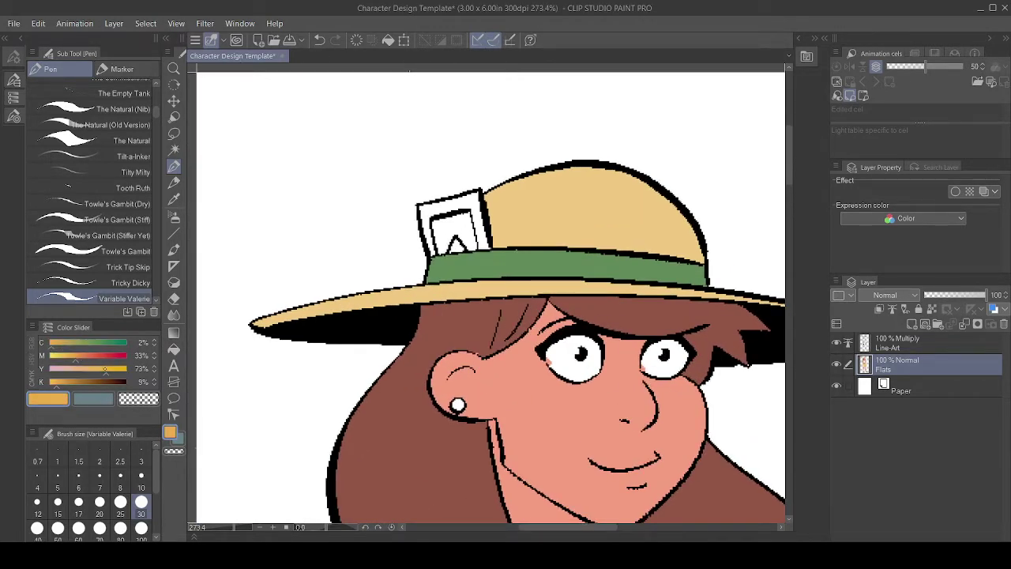
left_click(85, 355)
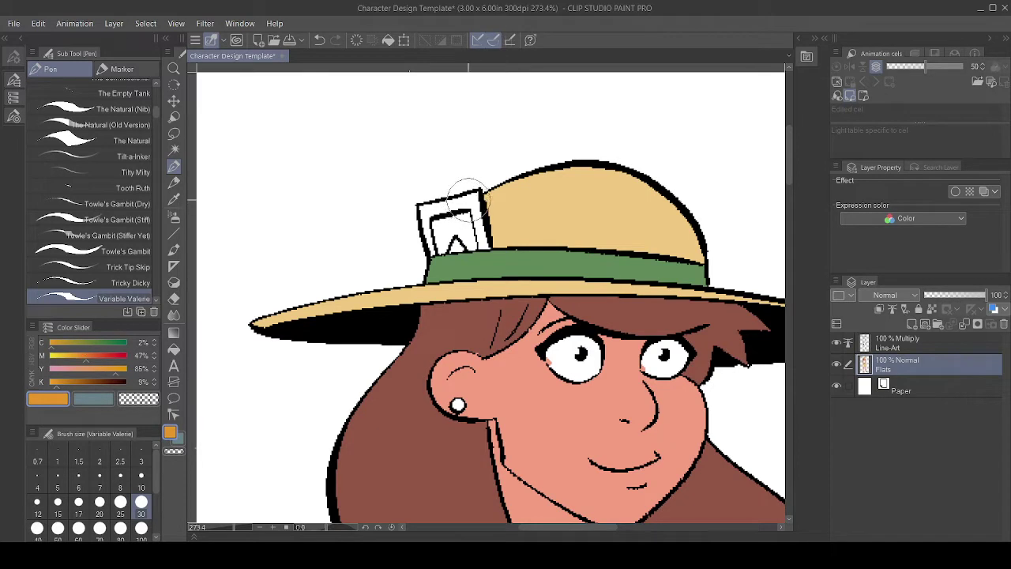
Fill the frame and the small inner triangle of the hat's badge with the orange.
key("g")
left_click(478, 202)
left_click(462, 244)
Mix a blue with cyan 83%, magenta 53%, yellow 7% and black 9%, and fill the badge's inner panel with it.
left_click(68, 369)
left_click(109, 342)
left_click(77, 356)
left_click(113, 342)
left_click(90, 356)
left_click(471, 221)
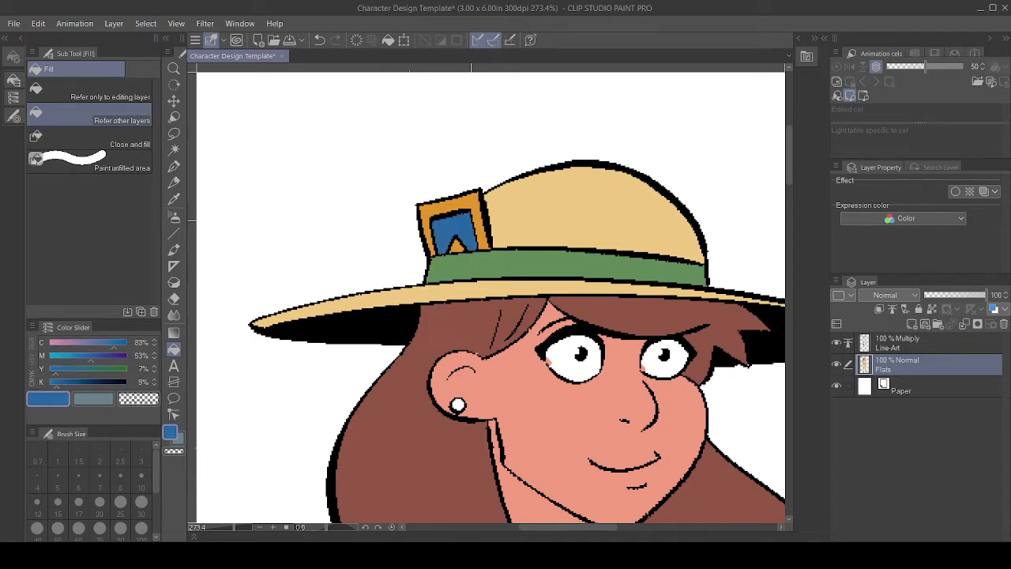
Brighten the blue to magenta 34% and black 0%, undo the last fill and refill the badge's inner panel.
left_click(77, 356)
left_click(50, 383)
key("ctrl+z")
left_click(468, 223)
Fill the white wristband above the hand holding the phone with the bright blue.
scroll(592, 284, "down", 5)
left_click_drag(553, 371, 444, 139)
scroll(489, 297, "down", 3)
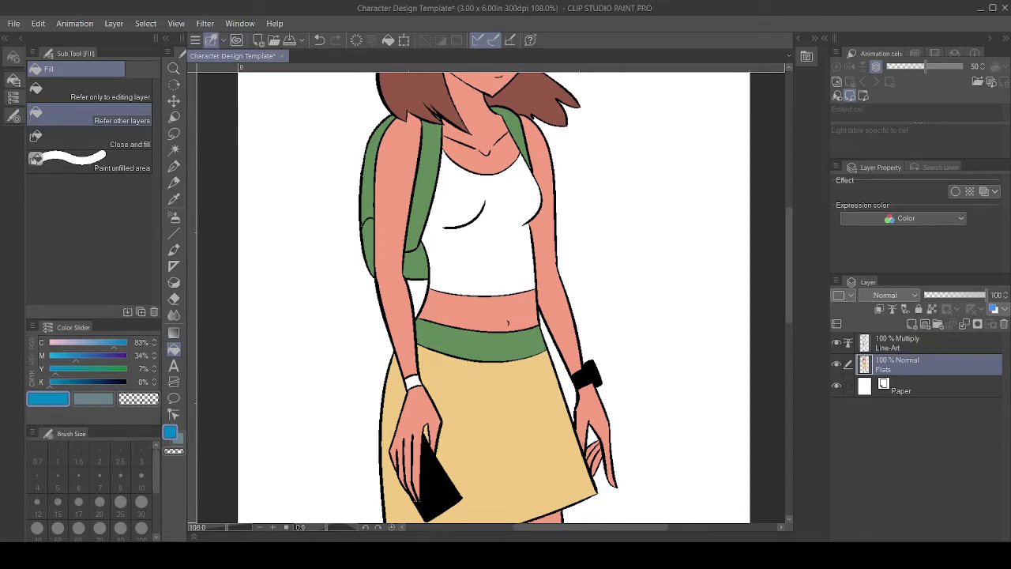
left_click(413, 383)
scroll(413, 383, "down", 10)
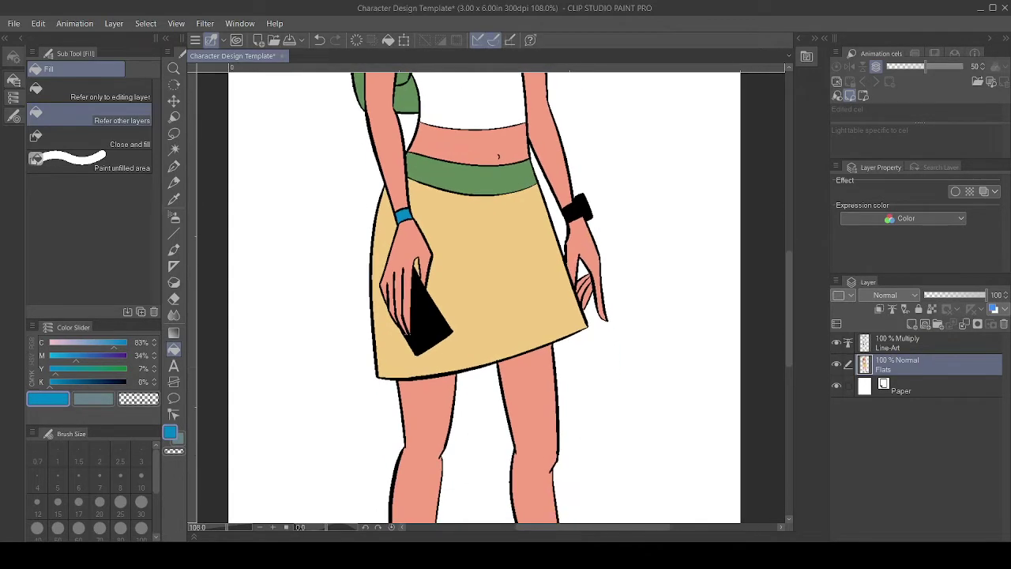
scroll(474, 297, "down", 10)
Mix a light blue with cyan 56%, magenta 20%, yellow 7% and black 0%, and fill the round earring with it.
scroll(490, 297, "up", 15)
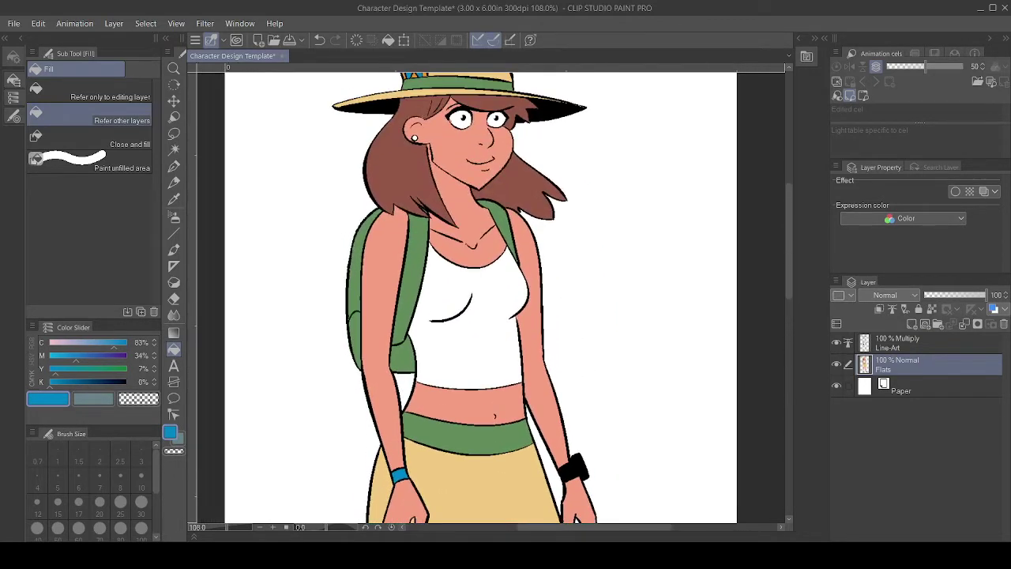
scroll(504, 288, "up", 5)
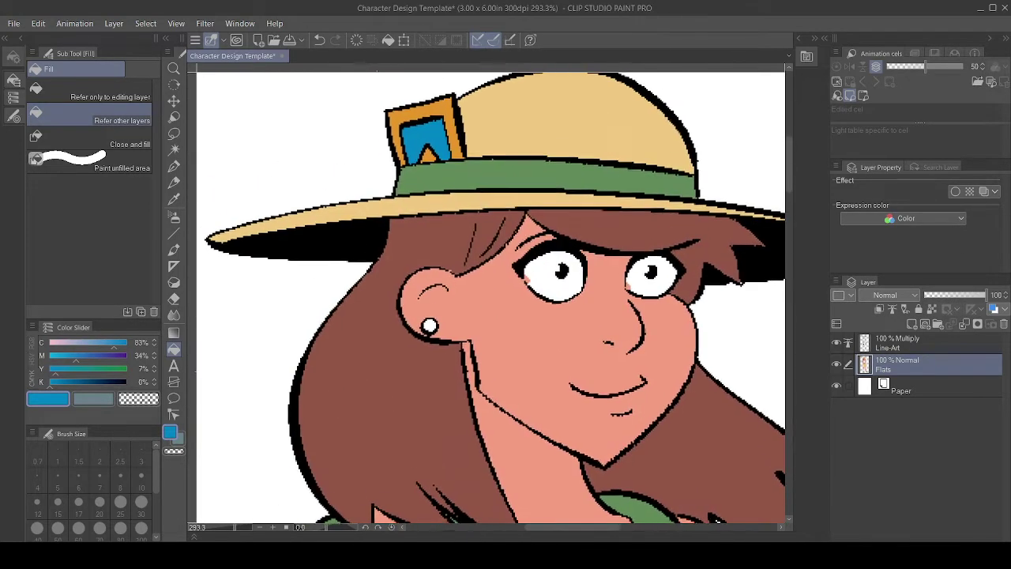
left_click(65, 356)
left_click(92, 342)
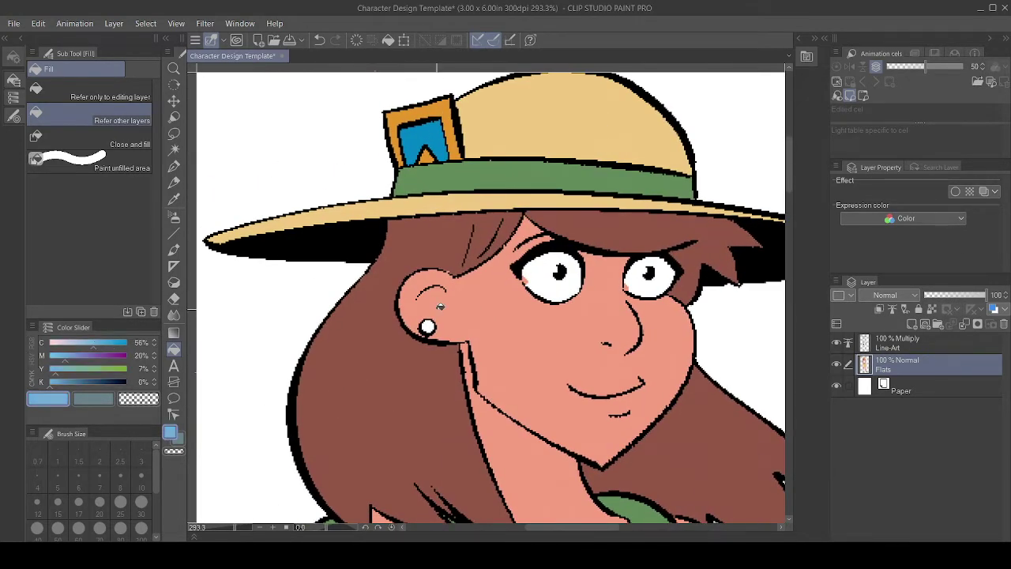
left_click(427, 325)
scroll(585, 294, "down", 3)
scroll(570, 311, "down", 6)
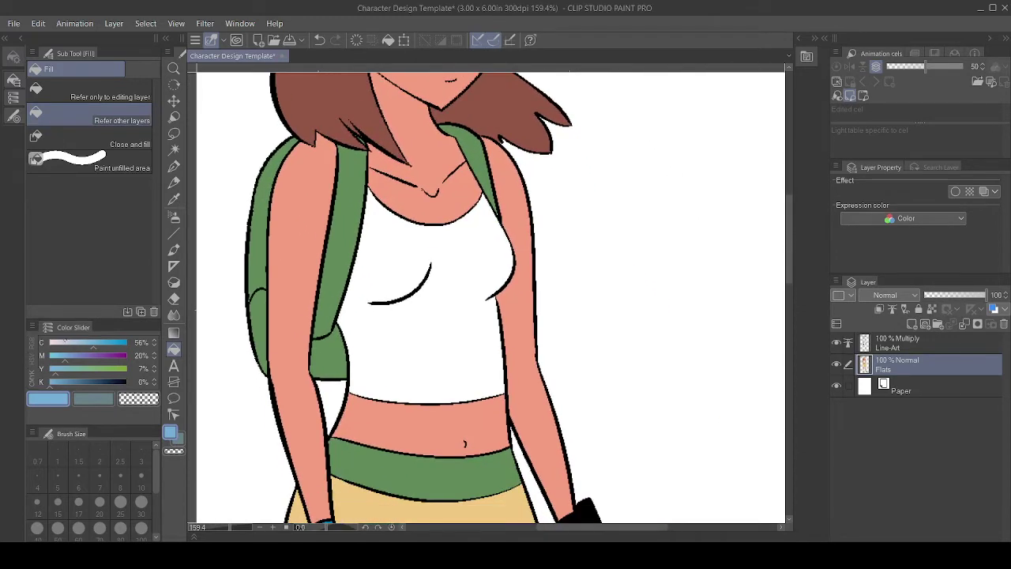
Mix a pale blue with cyan 24%, magenta 6%, yellow 0% and black 0%, try it on the tank top and undo the fill.
left_click(64, 342)
left_click(55, 356)
left_click(68, 342)
left_click(54, 369)
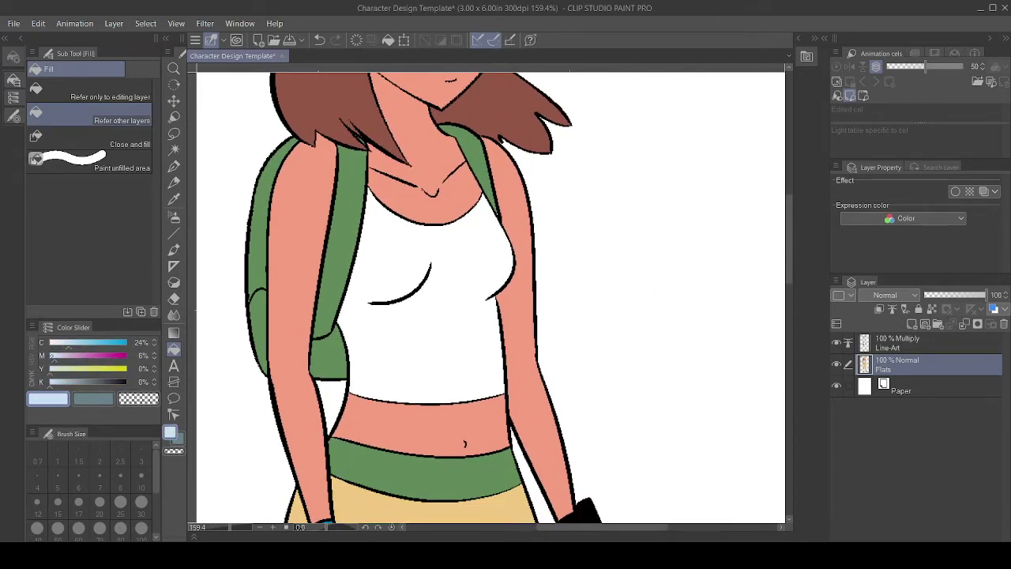
left_click(475, 249)
scroll(475, 248, "up", 3)
scroll(475, 249, "up", 3)
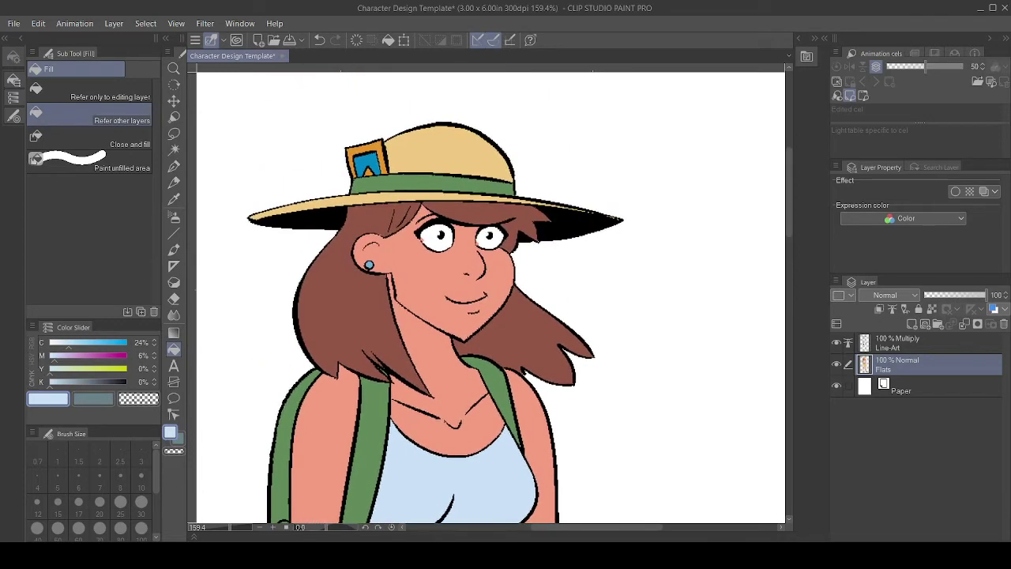
key("ctrl+z")
Lighten the pale blue to cyan 16% and magenta 0%, and fill the tank top with it.
scroll(490, 296, "down", 6)
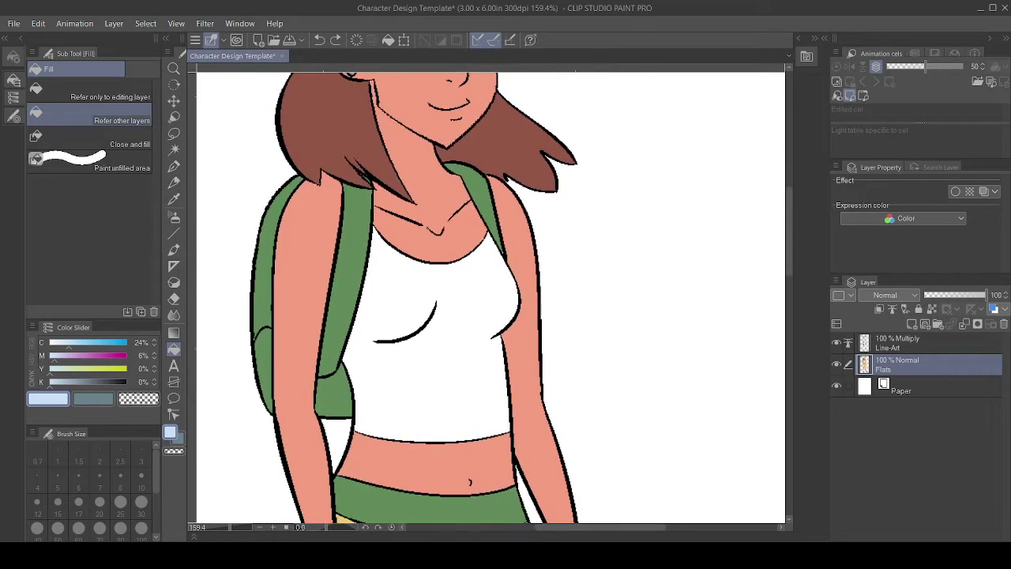
left_click(60, 343)
left_click(480, 305)
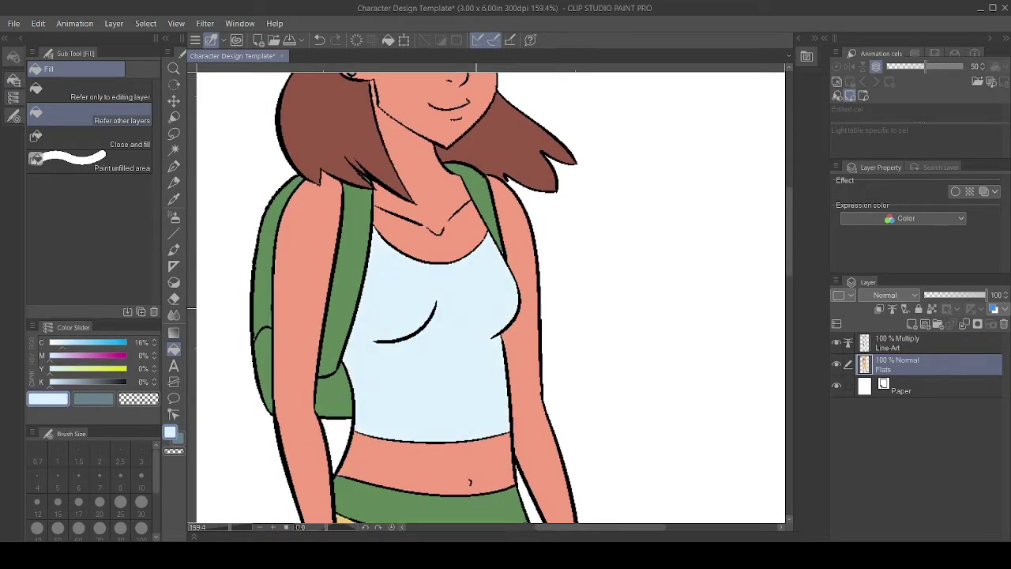
scroll(490, 296, "up", 5)
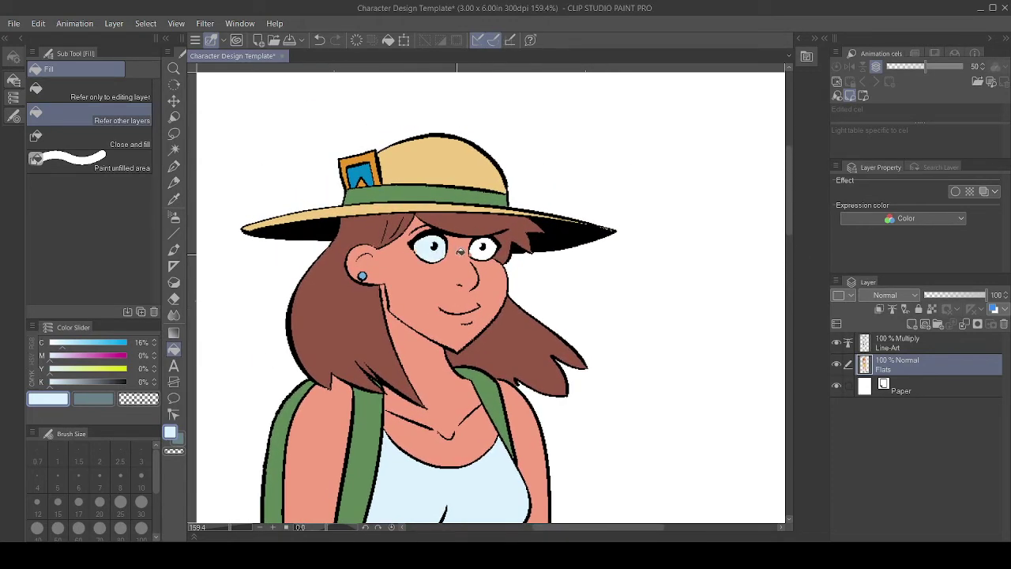
Fill the whites of both eyes with a near-white blue of cyan 8% and magenta, yellow and black 0%.
left_click(55, 343)
left_click(426, 248)
left_click(474, 248)
left_click(493, 249)
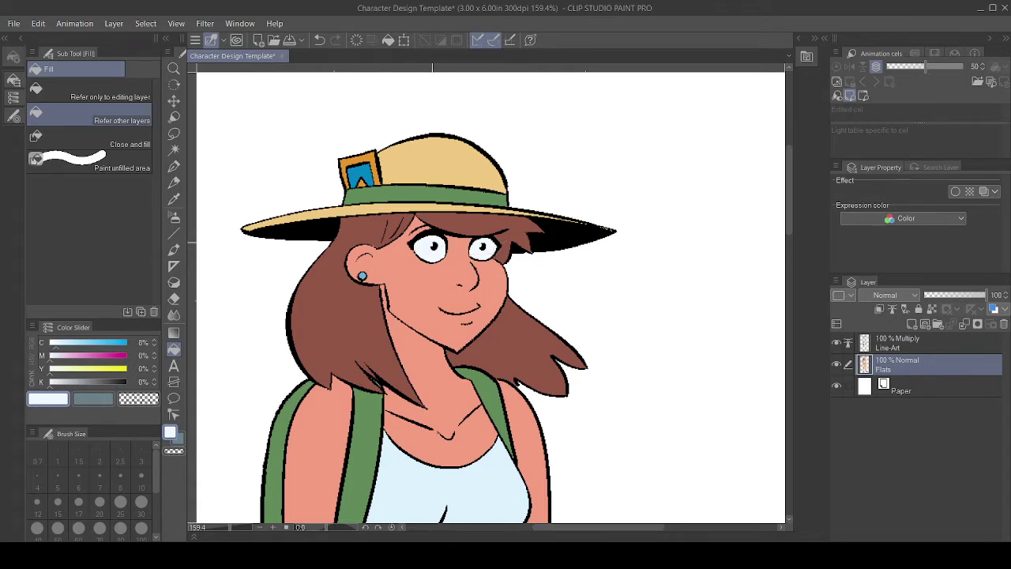
Sample the hair's reddish brown and the eye's near-white blue as drawing colours for the Pen tool.
scroll(454, 248, "up", 2)
scroll(462, 248, "up", 3)
key("p")
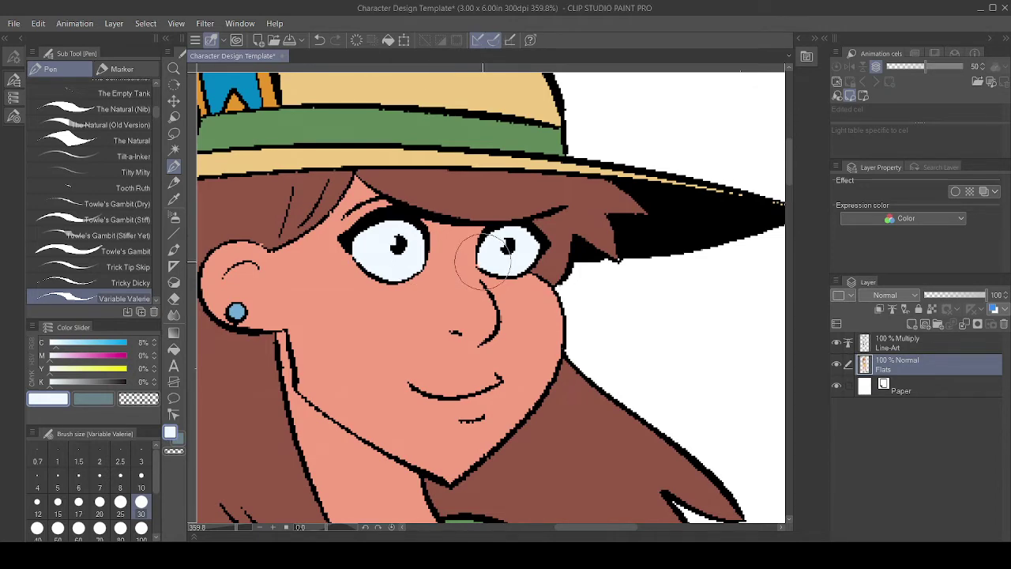
left_click_drag(482, 263, 392, 302)
left_click(431, 231, "alt")
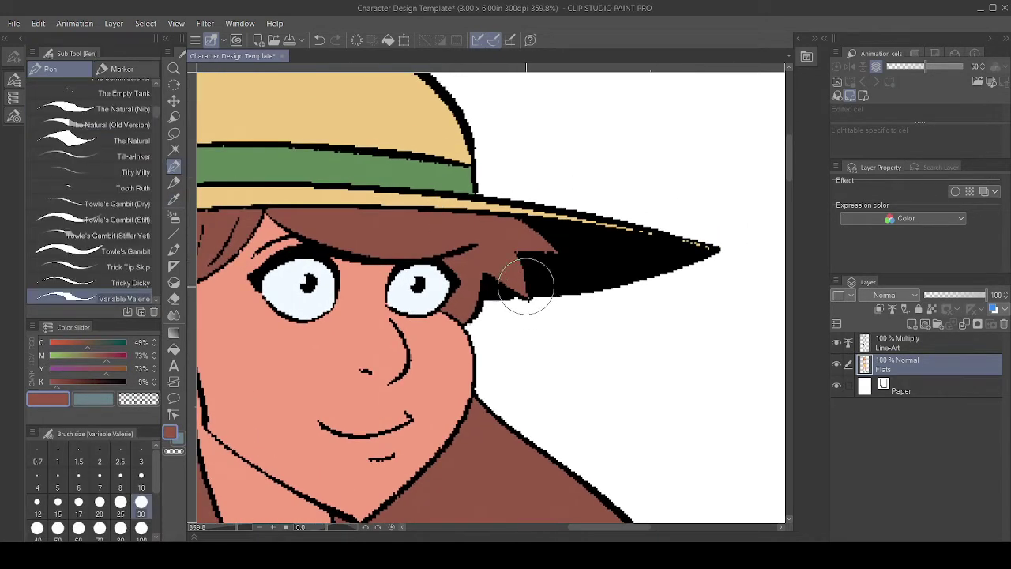
scroll(528, 274, "down", 7)
left_click_drag(529, 273, 521, 312)
scroll(509, 314, "up", 9)
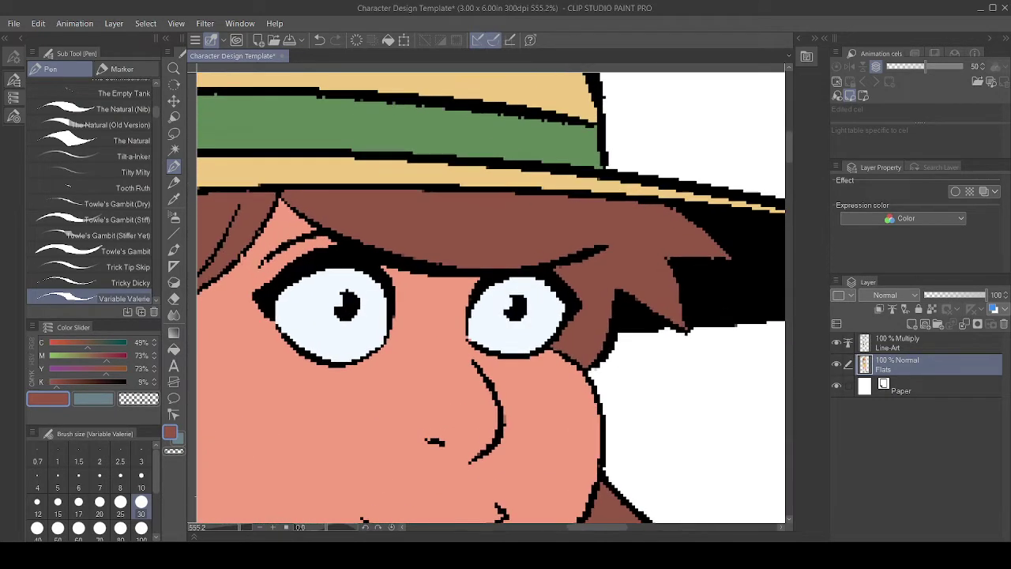
key("i")
left_click(519, 285)
left_click(174, 166)
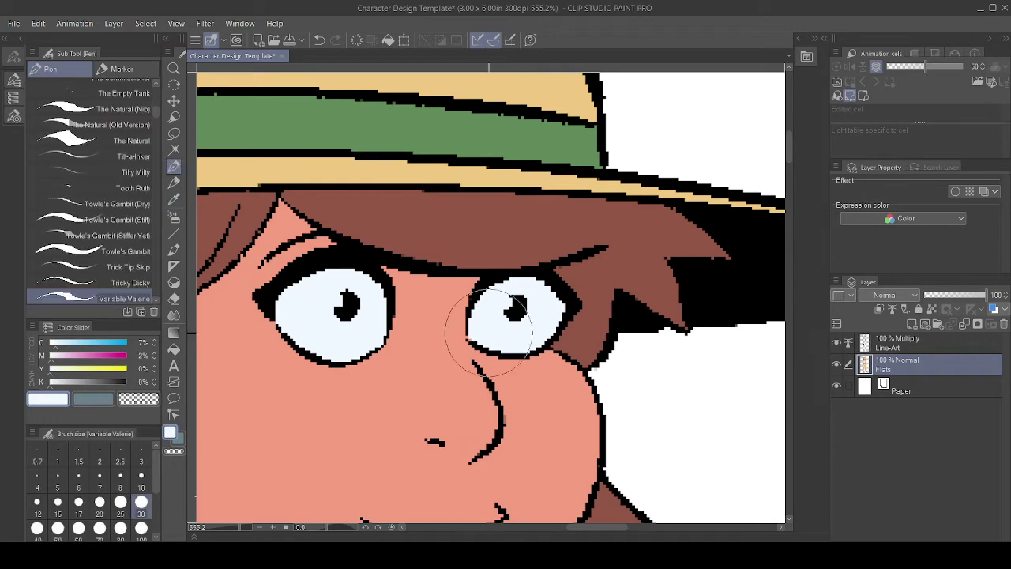
Sample the skirt's tan, shift it to a light yellow with cyan 0%, magenta 6% and yellow 55%, and fill the tank top.
scroll(632, 336, "down", 9)
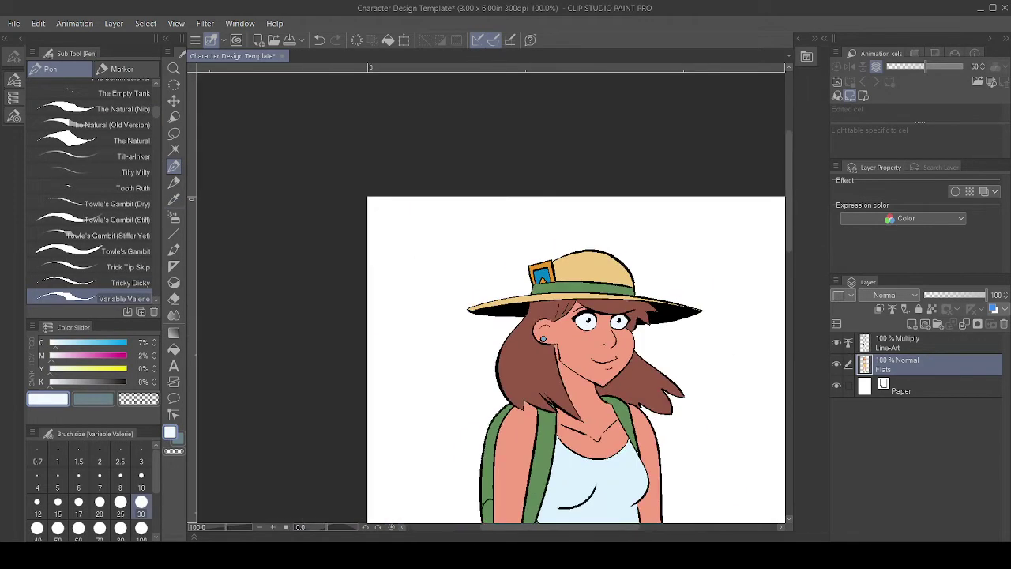
left_click_drag(632, 336, 535, 70)
left_click_drag(594, 377, 572, 291)
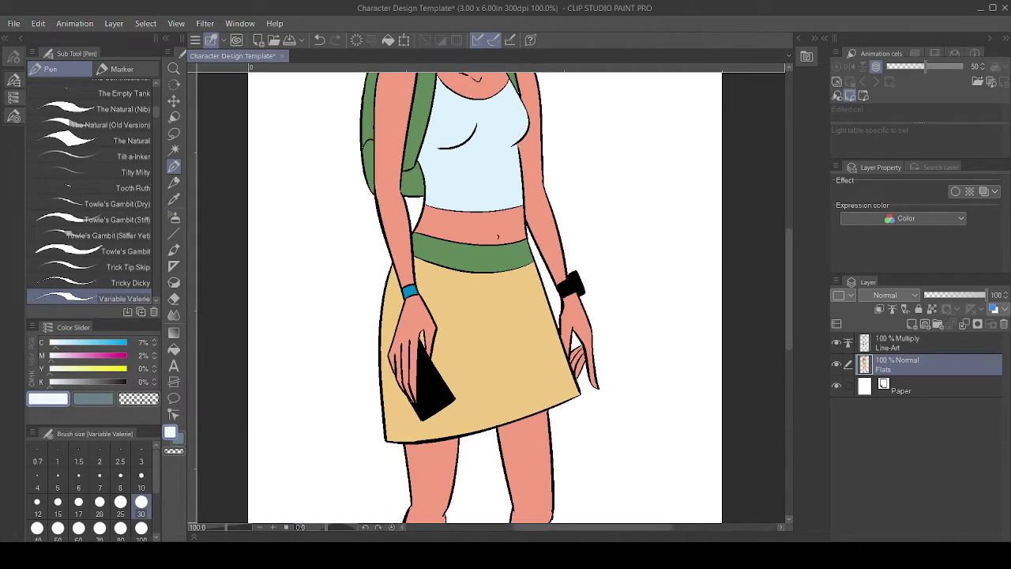
scroll(572, 291, "down", 3)
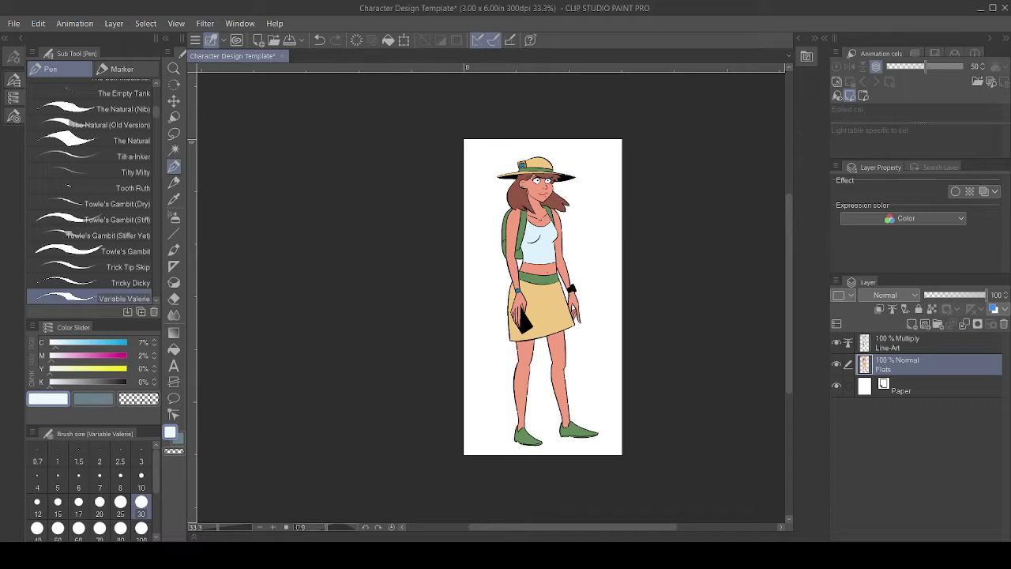
key("i")
left_click(544, 308)
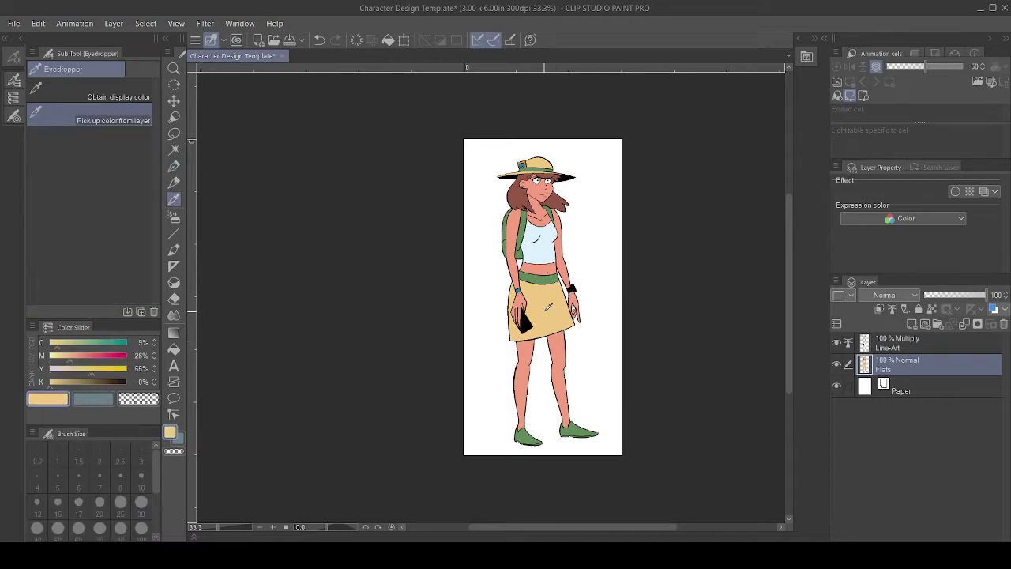
left_click_drag(66, 356, 62, 355)
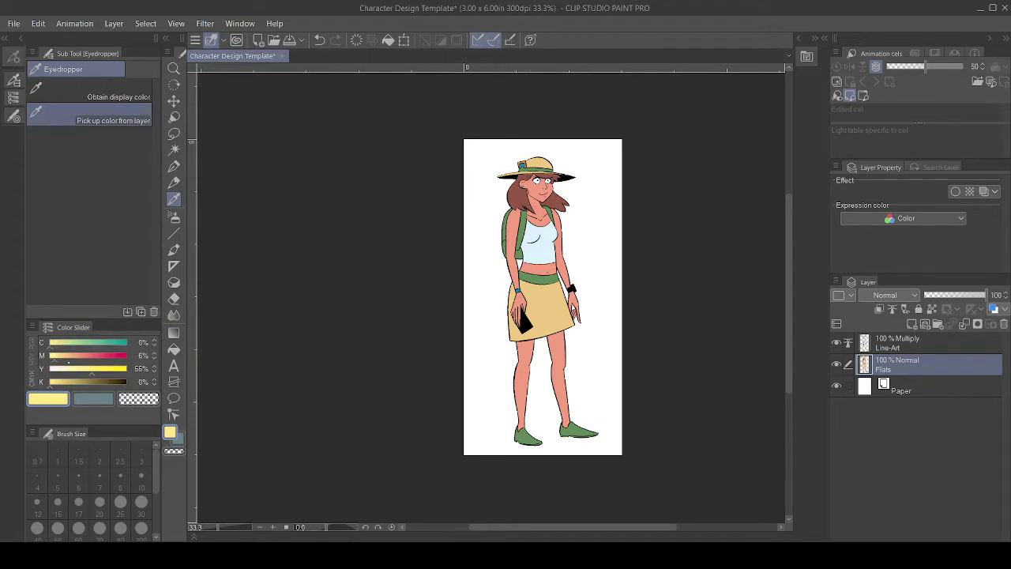
key("g")
left_click(551, 239)
scroll(548, 280, "up", 3)
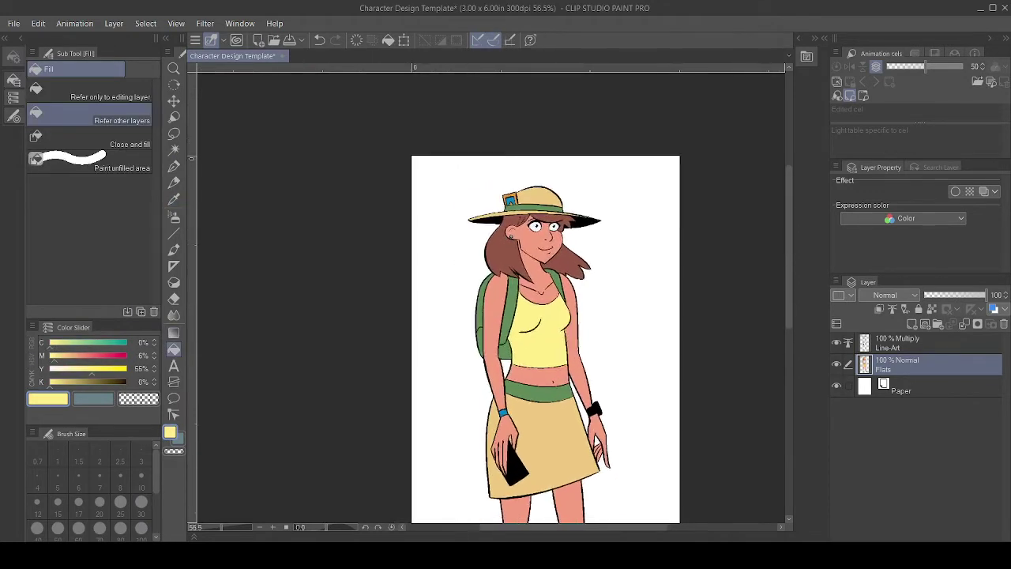
Fill the skirt and the straw parts of the hat with the same light yellow.
left_click(545, 439)
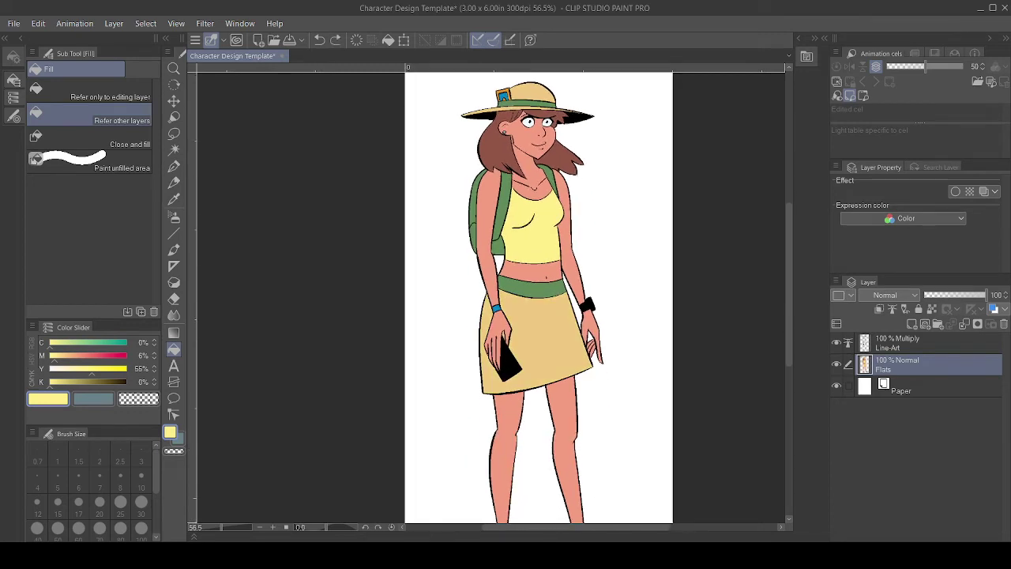
left_click(549, 329)
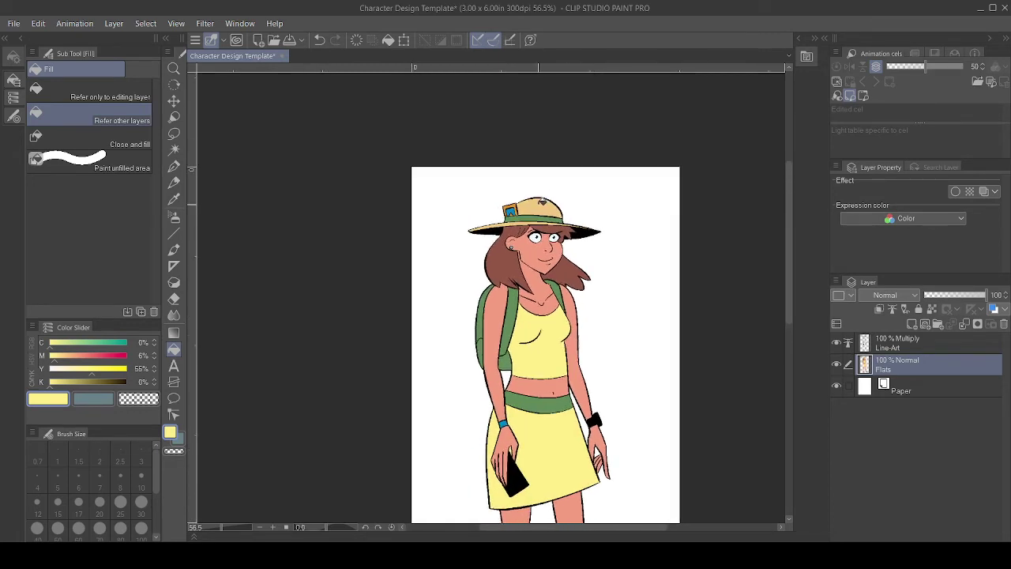
left_click(545, 203)
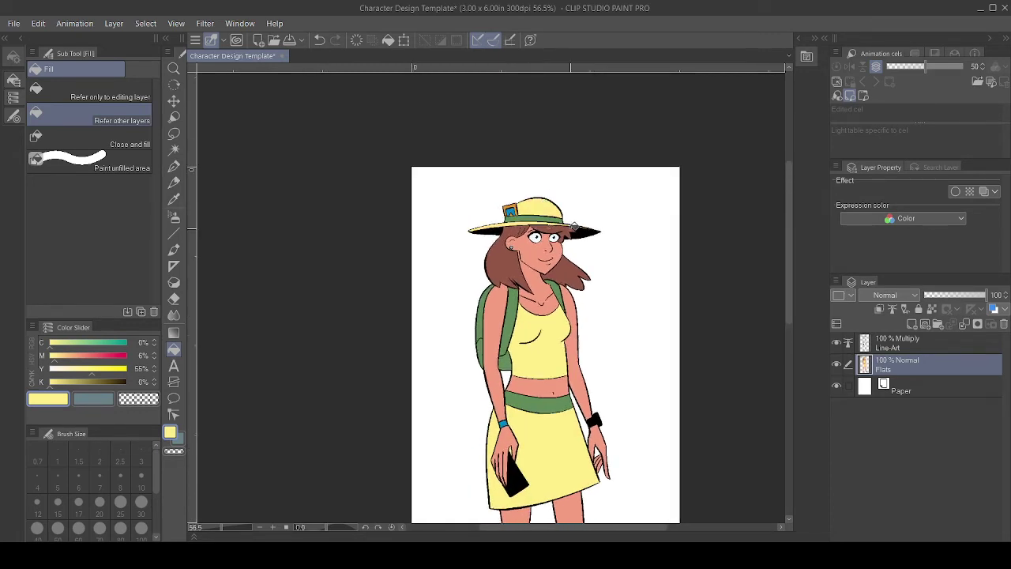
scroll(575, 227, "down", 3)
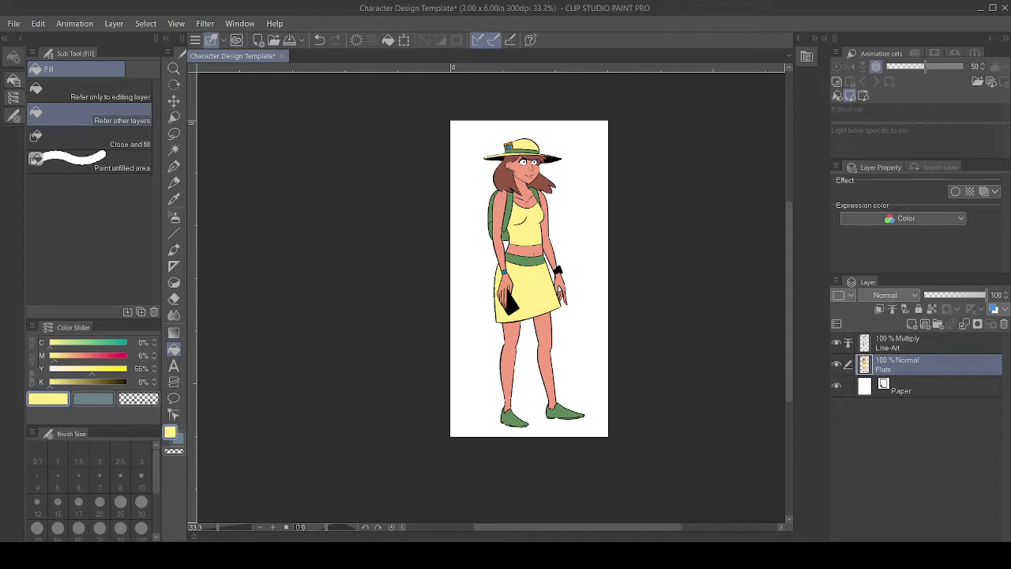
Sample the blue of the hat badge and fill the skirt's waistband with it.
mouse_move(530, 277)
left_mouse_down()
mouse_move(532, 352)
mouse_move(522, 340)
left_mouse_up()
key("i")
left_click(501, 211)
key("g")
key("g")
left_click(529, 321)
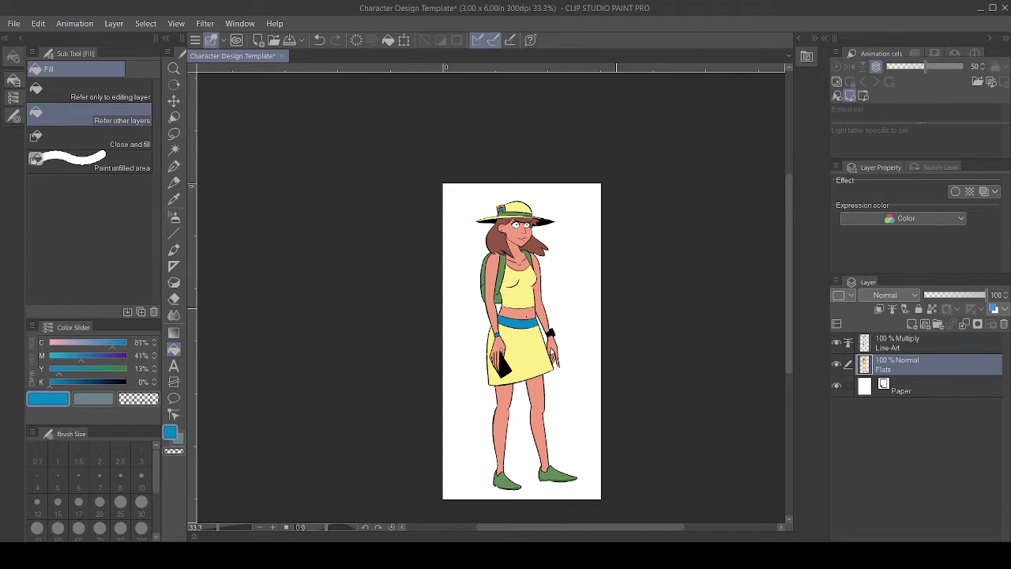
key("ctrl+z")
left_click(531, 323)
scroll(562, 307, "up", 2)
scroll(562, 307, "down", 2)
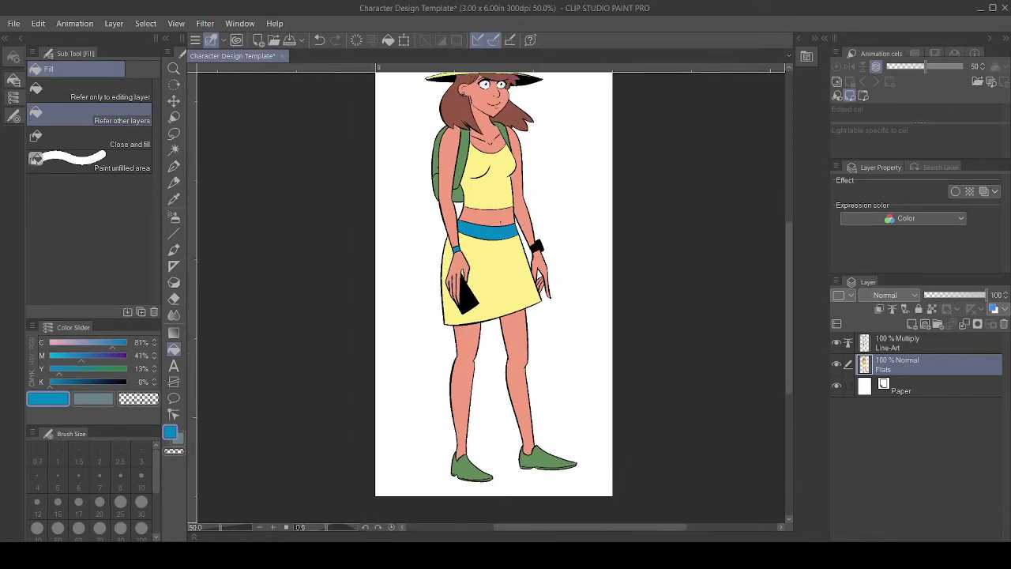
scroll(494, 297, "down", 2)
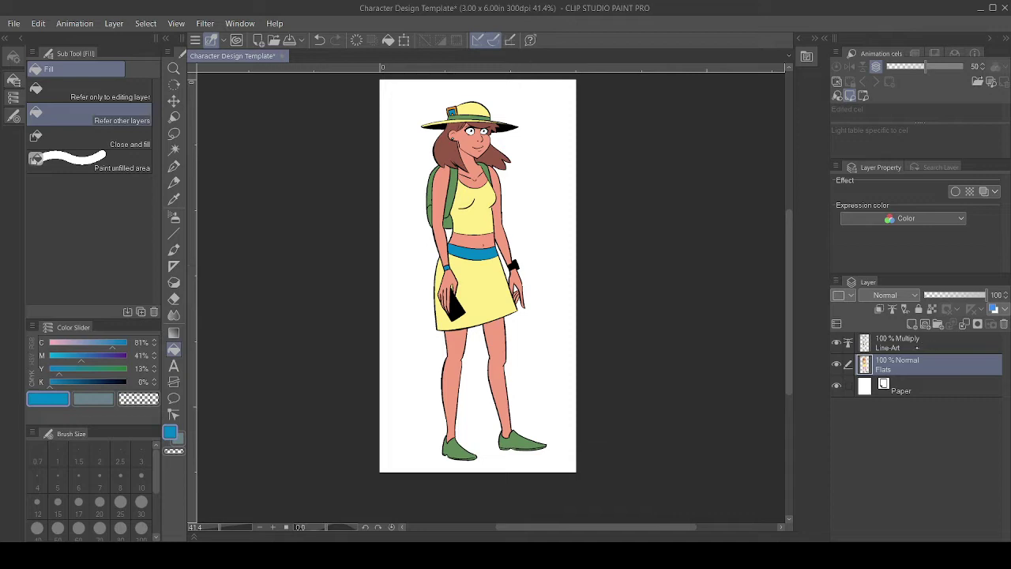
On the Line-Art layer, sample the watch's black and fill the skirt's waistband with it.
left_click(920, 345)
left_click(514, 266, "alt")
left_click(468, 258)
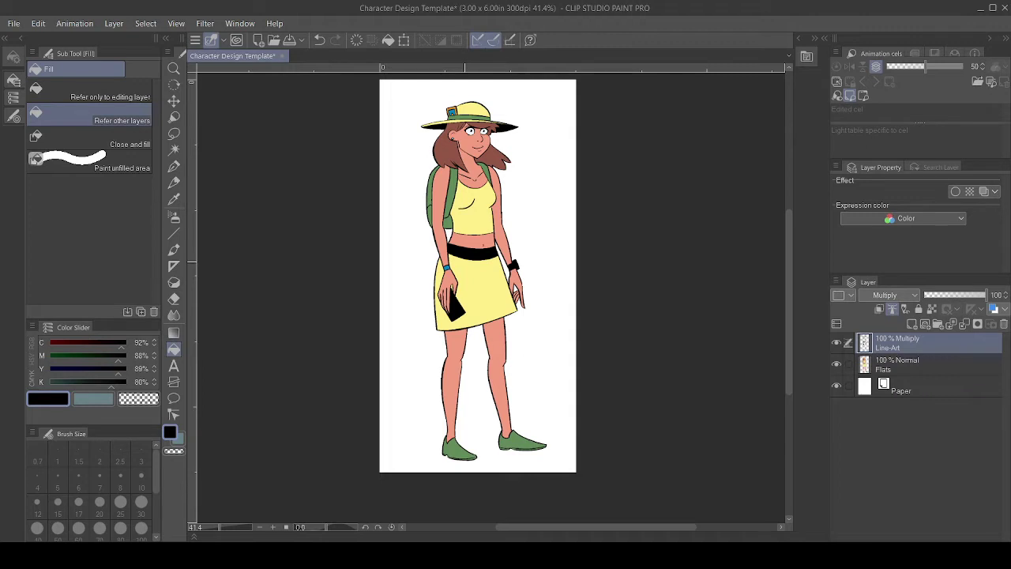
Try the wristband's blue on both shoes on the Flats layer, and undo the fills.
key("i")
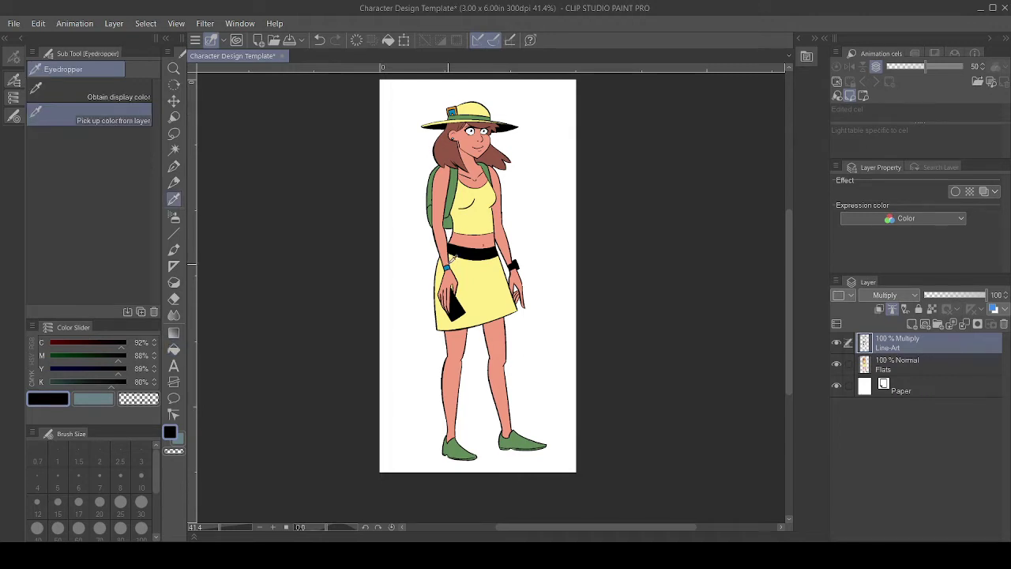
left_click(447, 268)
key("g")
key("g")
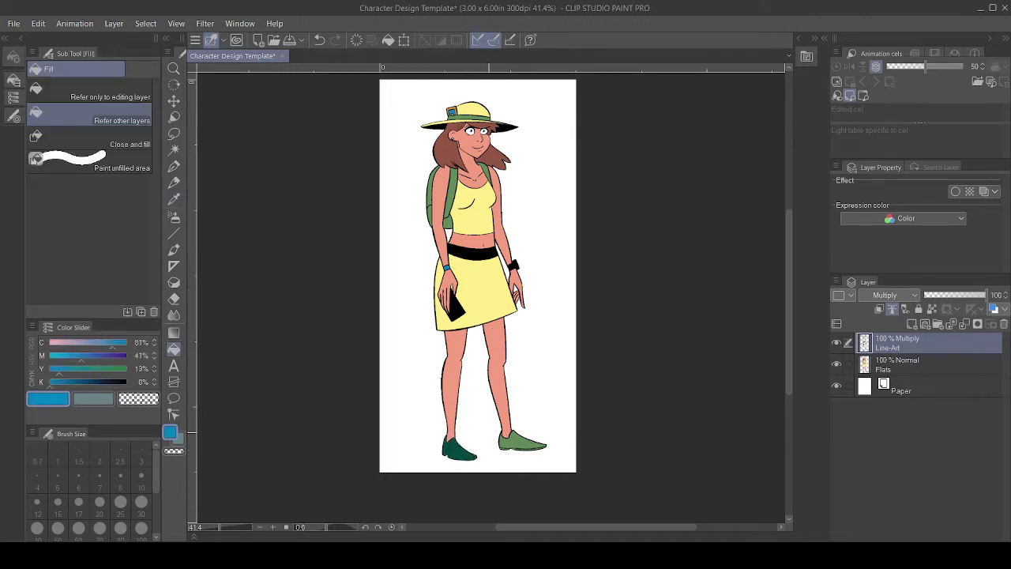
left_click(938, 369)
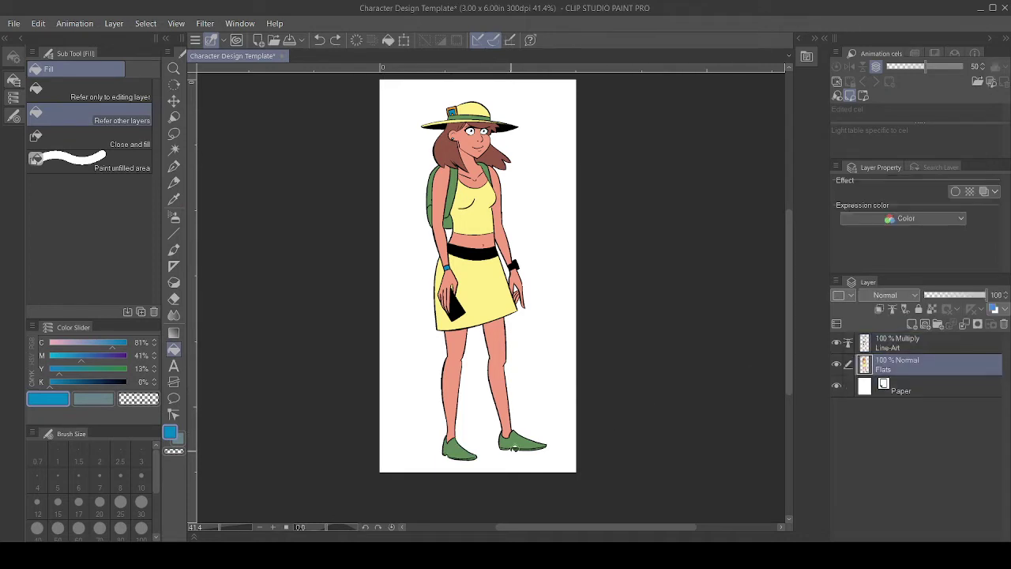
left_click(473, 451)
left_click(523, 439)
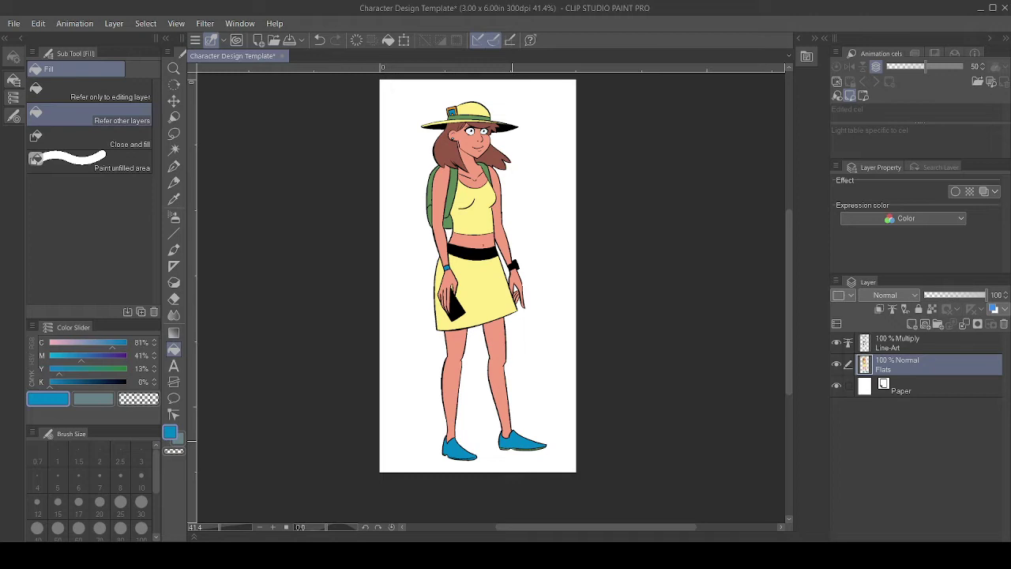
key("ctrl+z")
key("ctrl+z")
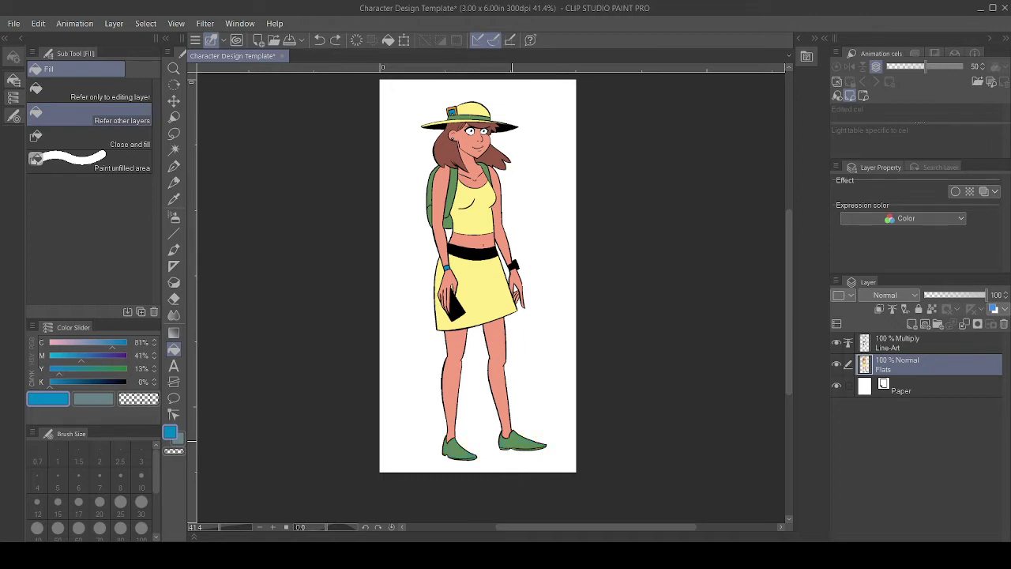
Sample the skirt's light yellow and fill both shoes with it.
left_click(482, 295, "alt")
left_click(466, 452)
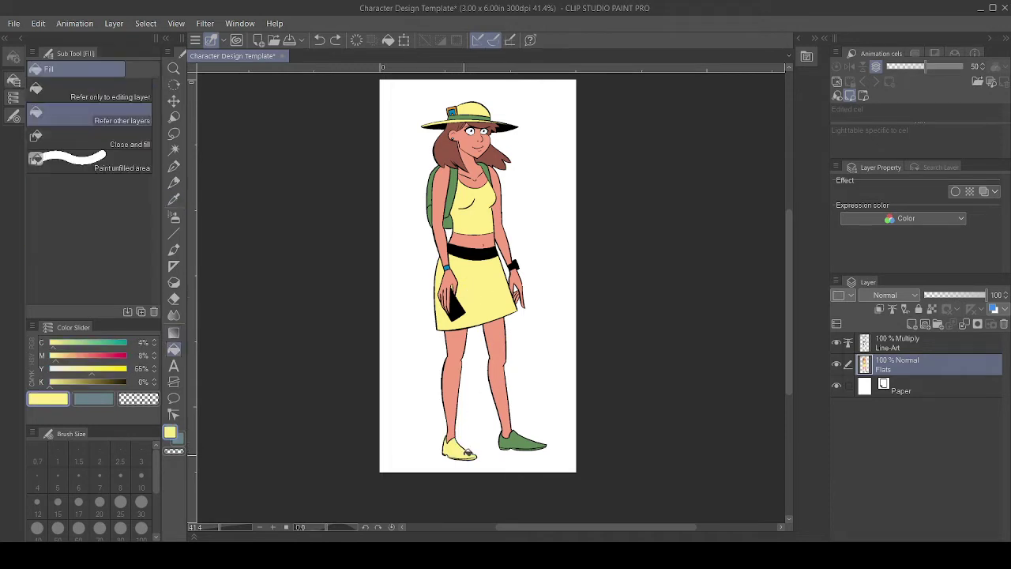
left_click(517, 436)
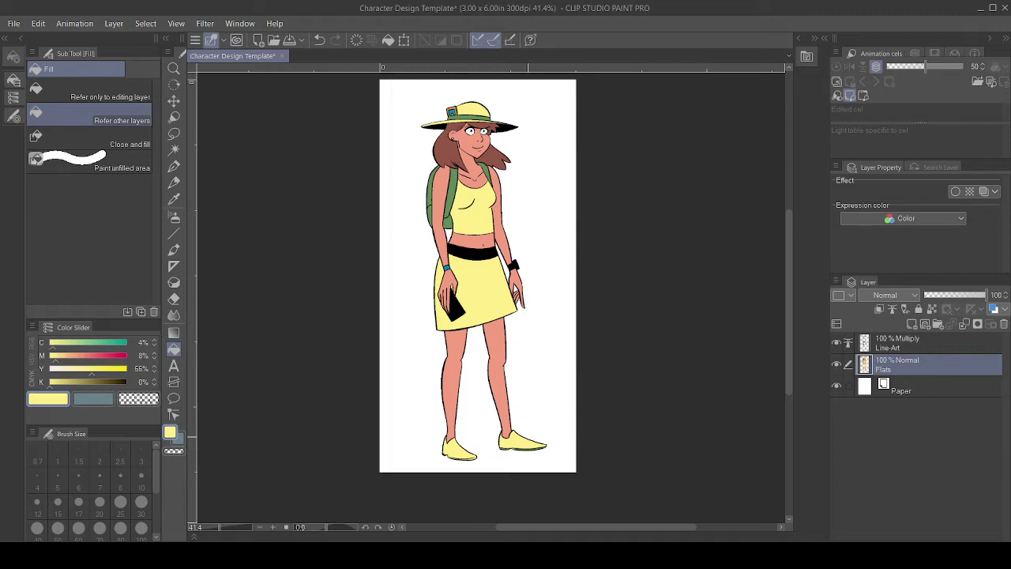
Rework the fills on both shoes so that the remaining green heel and sole areas become light yellow.
scroll(553, 419, "up", 4)
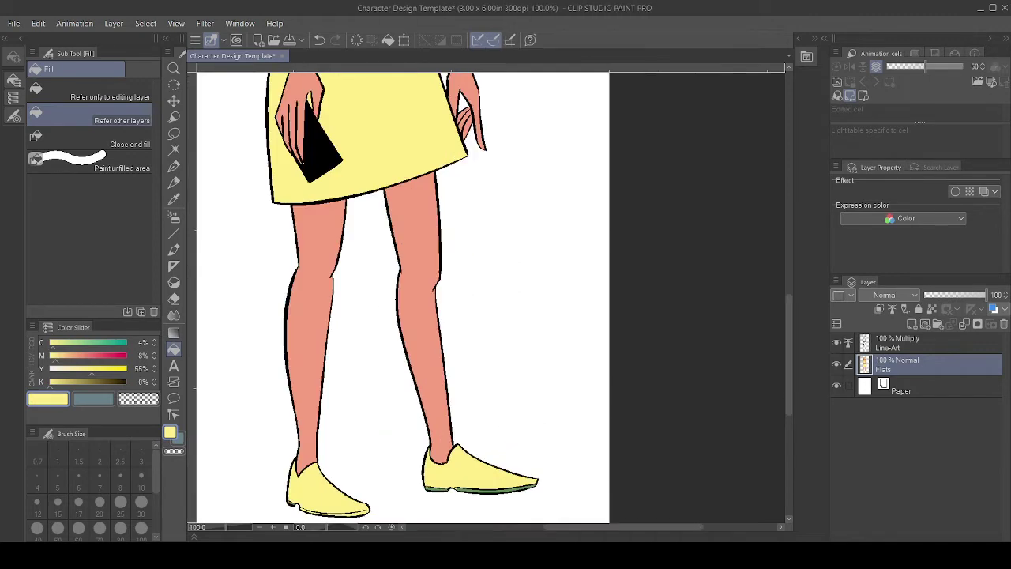
left_click_drag(553, 420, 616, 262)
scroll(482, 332, "up", 2)
left_click_drag(266, 364, 314, 367)
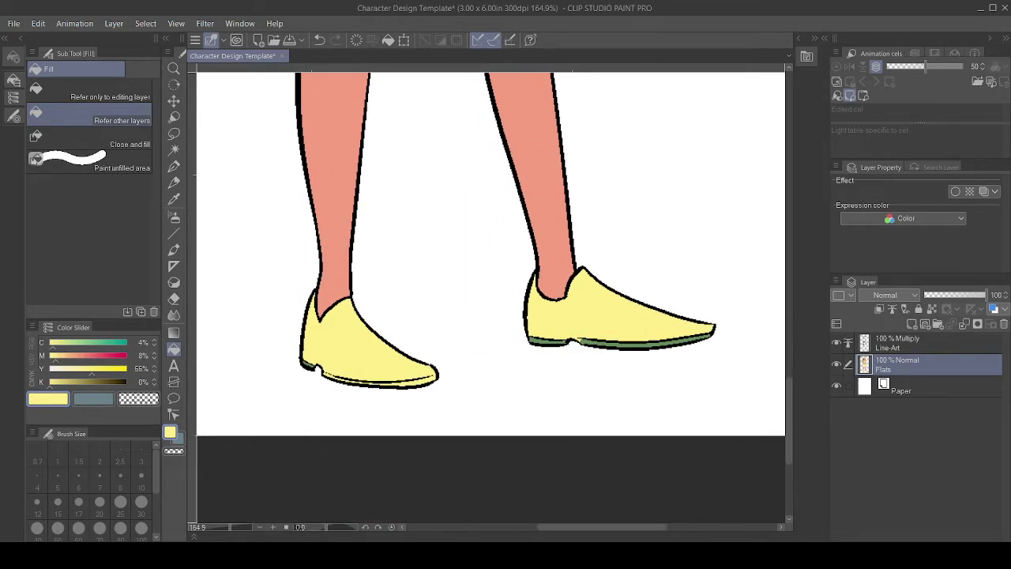
key("ctrl+z")
key("ctrl+z")
key("ctrl+z")
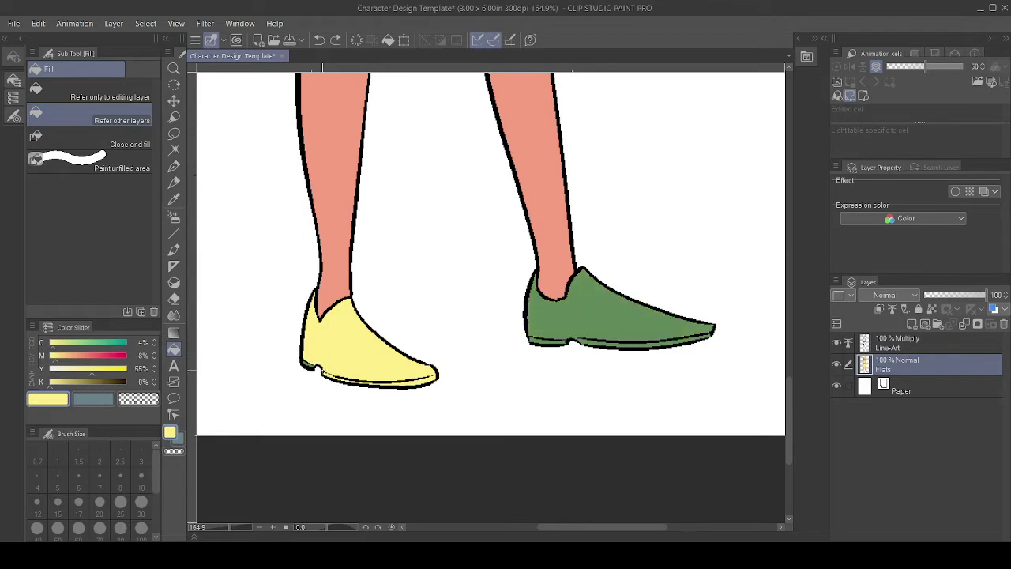
left_click(324, 351)
key("ctrl+z")
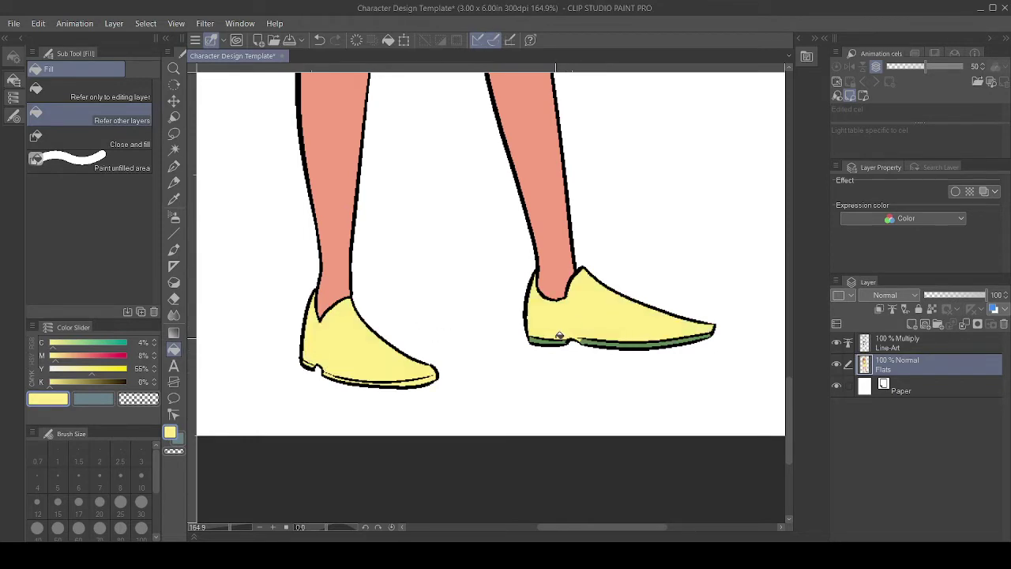
Examine the flat colours across the whole character, close up around the head, hat and top.
scroll(599, 304, "down", 5)
left_click_drag(589, 237, 518, 282)
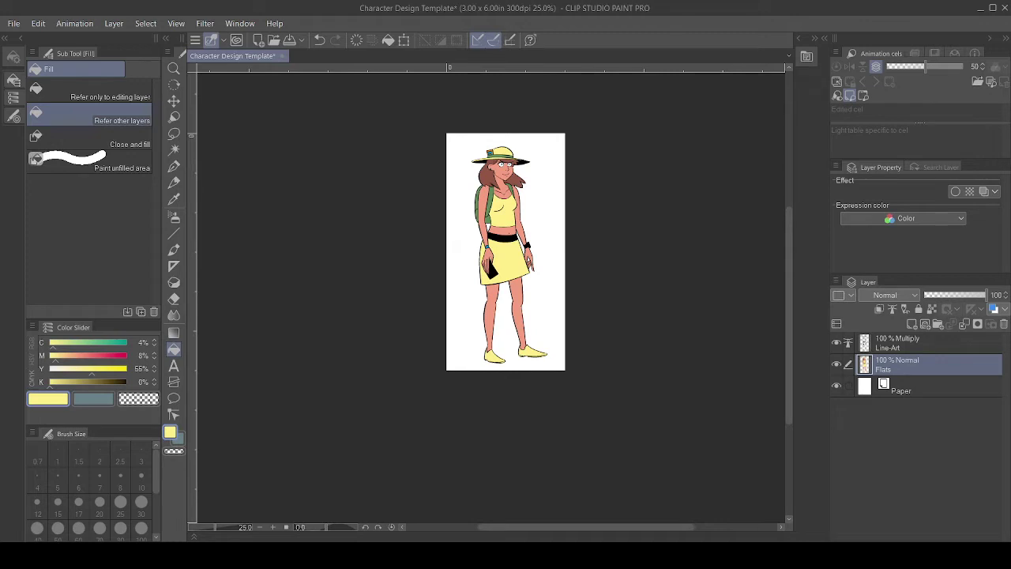
mouse_move(524, 239)
left_mouse_down()
mouse_move(541, 325)
mouse_move(519, 255)
left_mouse_up()
scroll(541, 324, "up", 2)
scroll(470, 107, "up", 5)
left_click_drag(461, 228, 450, 269)
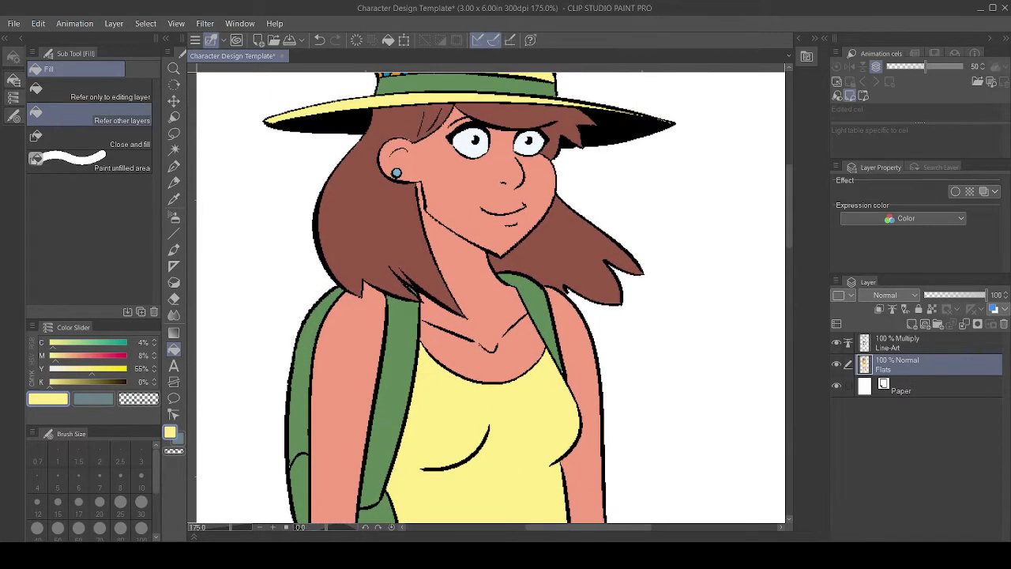
scroll(450, 270, "up", 4)
scroll(451, 269, "down", 6)
scroll(553, 442, "down", 1)
left_click_drag(553, 458, 495, 189)
scroll(504, 300, "down", 1)
scroll(435, 284, "down", 4)
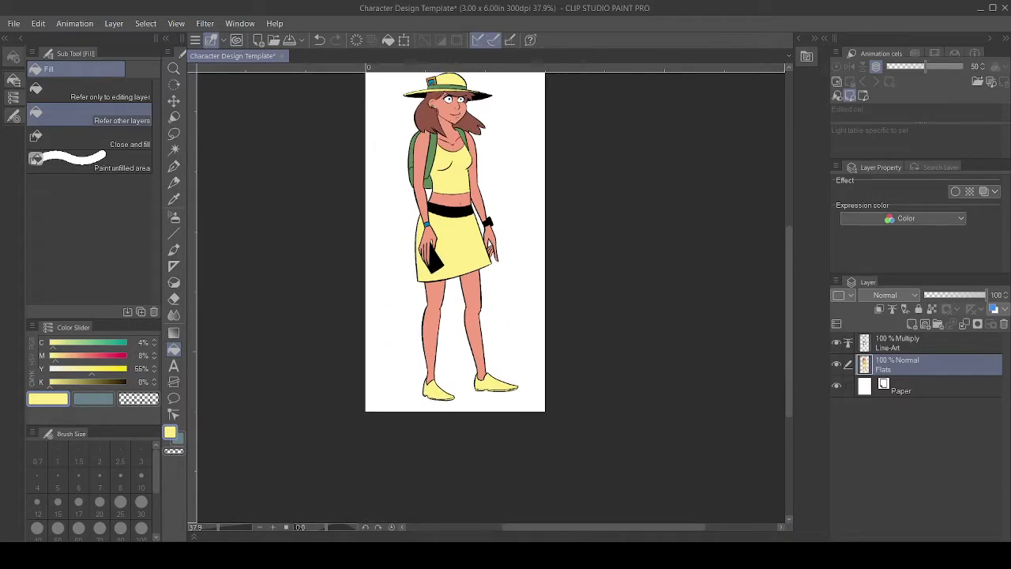
scroll(435, 285, "up", 1)
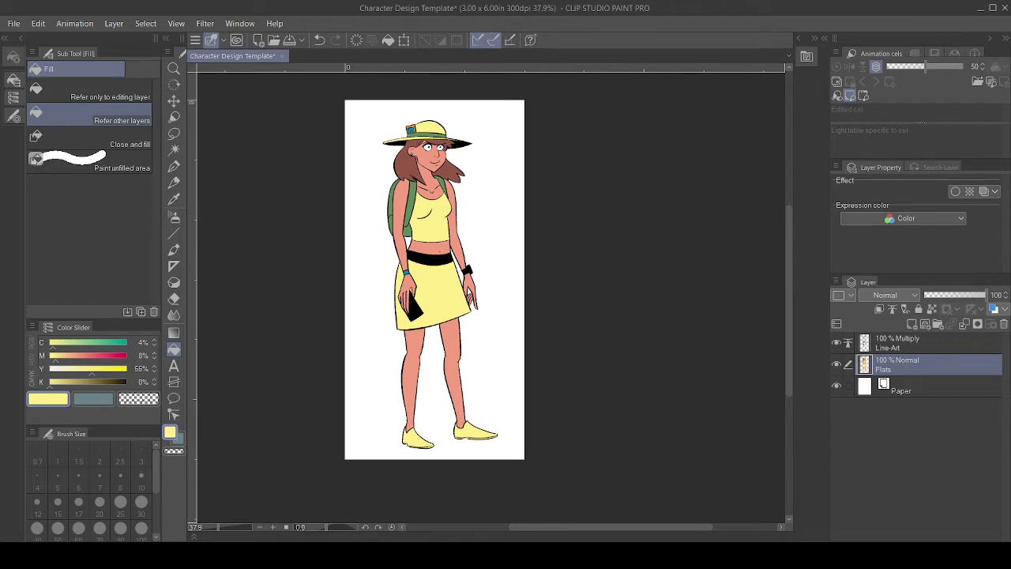
Lasso loosely around the character on the Flats layer and reduce the selection to the figure's silhouette with Auto select.
left_click(173, 134)
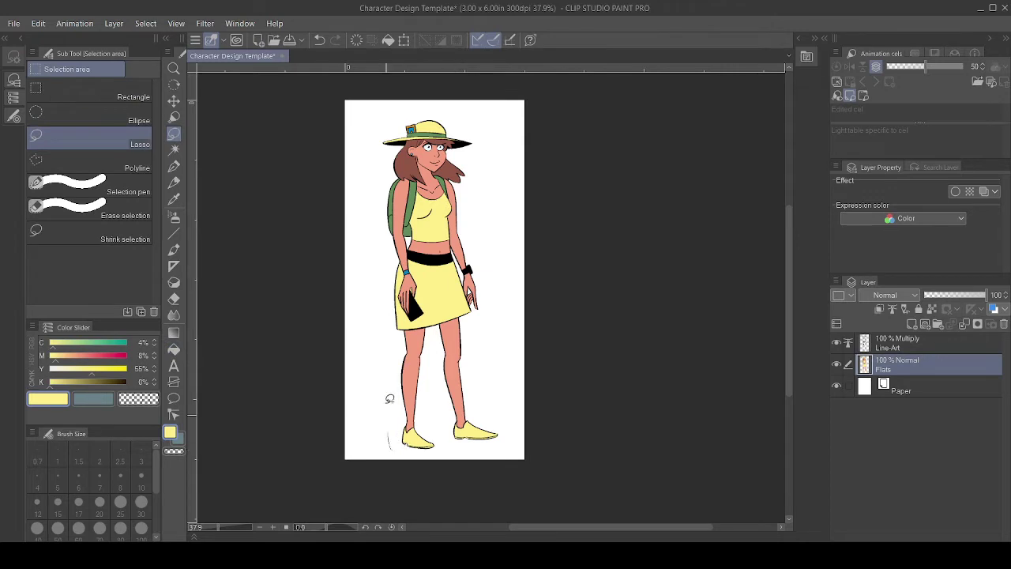
mouse_move(386, 367)
left_mouse_down()
mouse_move(537, 162)
mouse_move(444, 474)
mouse_move(395, 466)
left_mouse_up()
key("w")
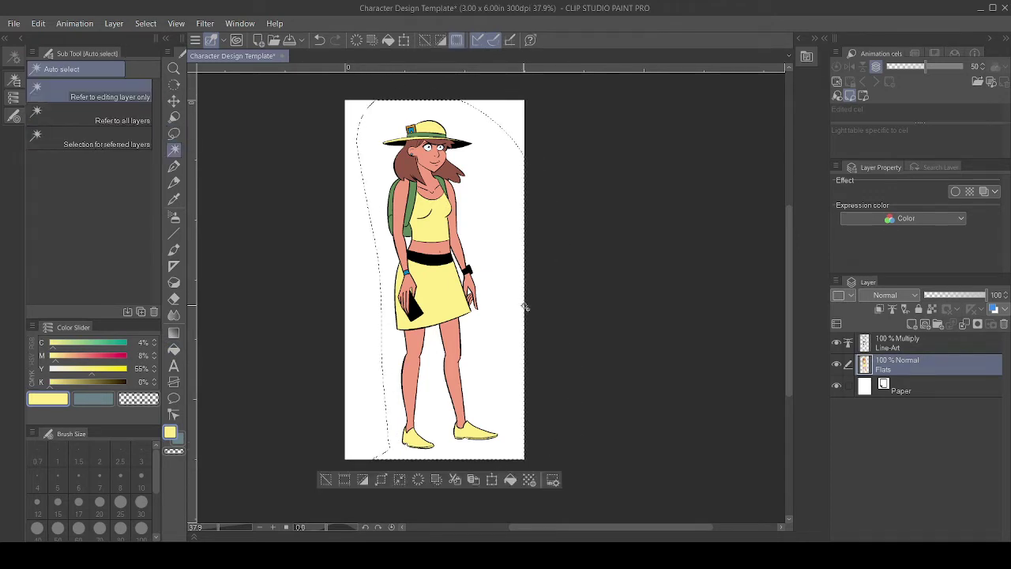
left_click(506, 351)
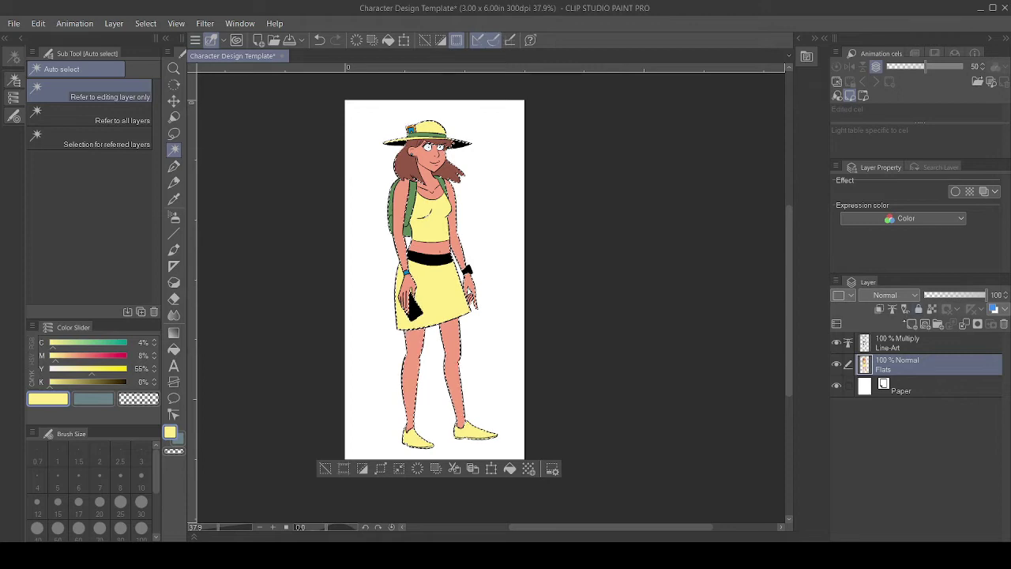
Create a Shade layer above Flats, set it to Multiply at 50% opacity, and clear the selection.
left_click(912, 324)
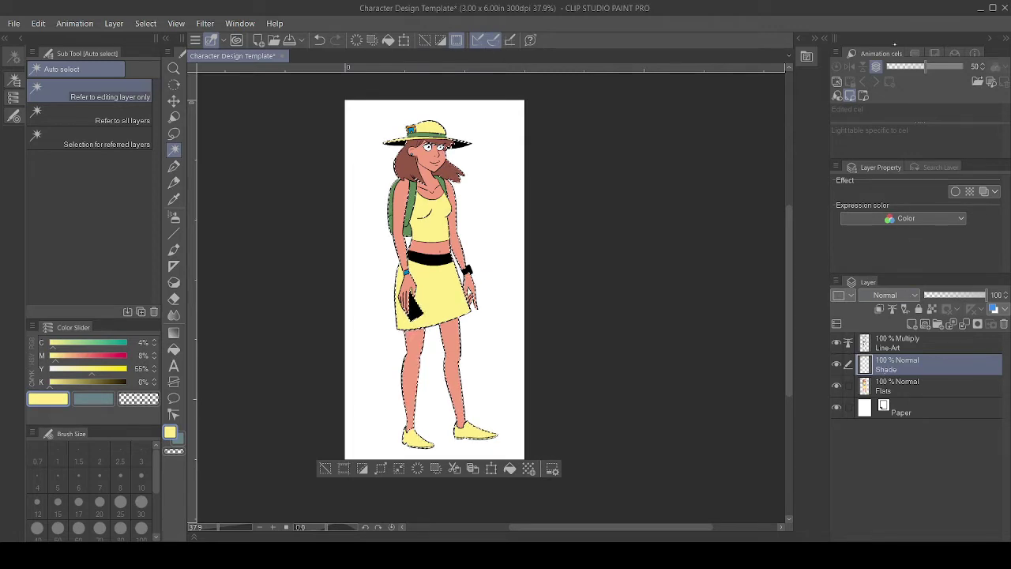
left_click(895, 45)
left_click_drag(965, 295, 956, 295)
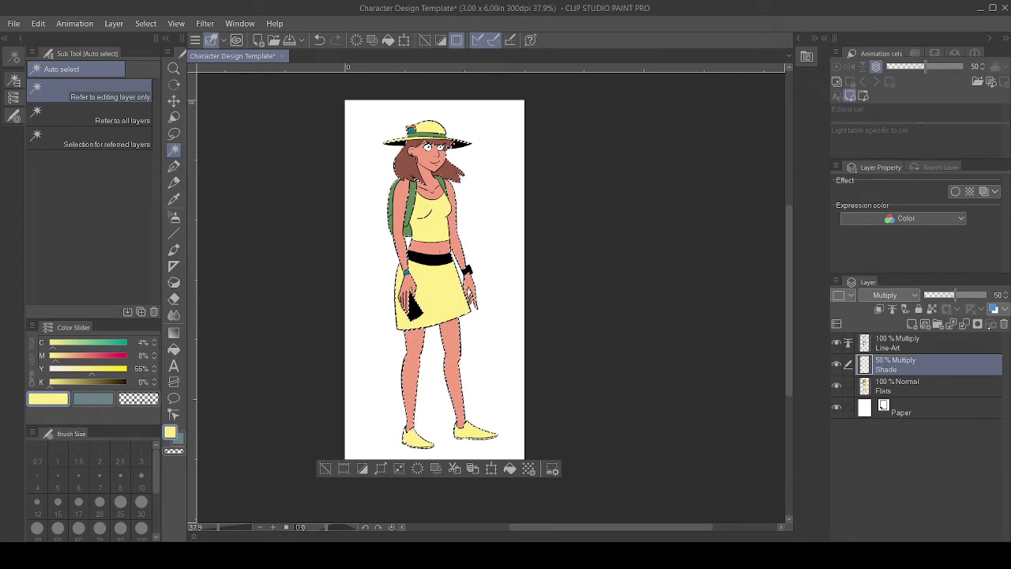
key("ctrl+d")
On the Flats layer, limit Auto select to connected pixels only and select both legs.
left_click(921, 391)
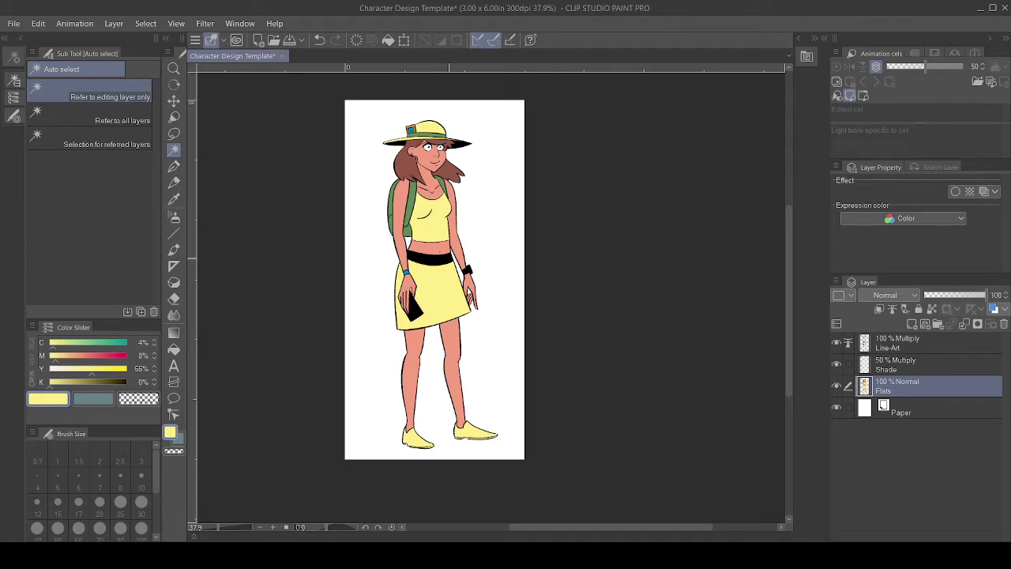
left_click(13, 79)
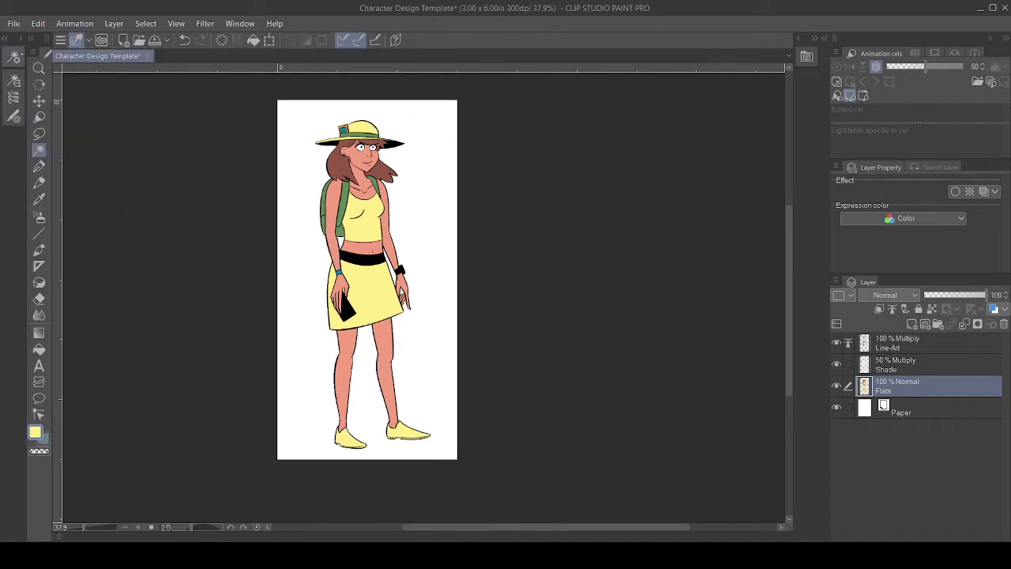
left_click(14, 56)
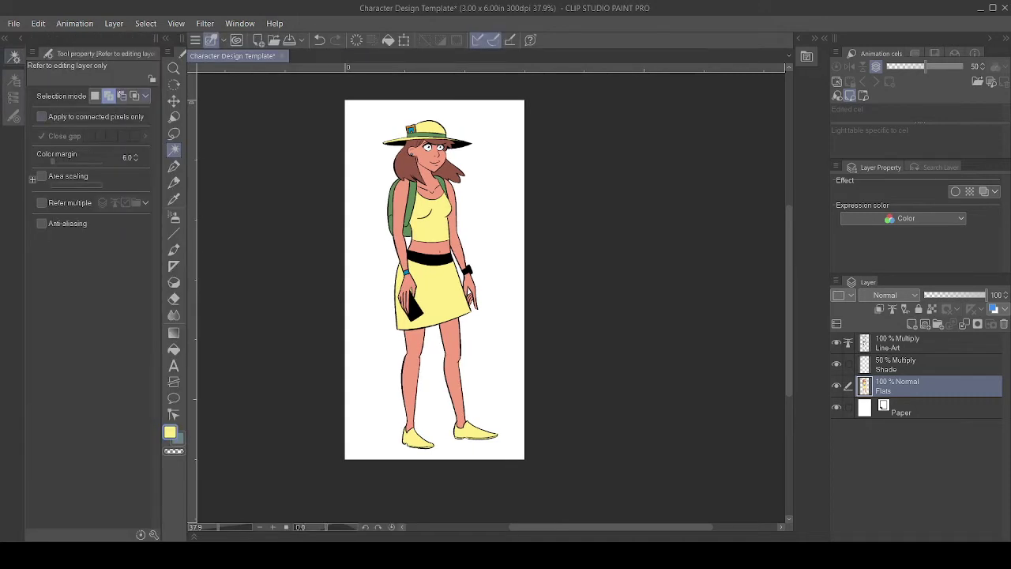
left_click(37, 116)
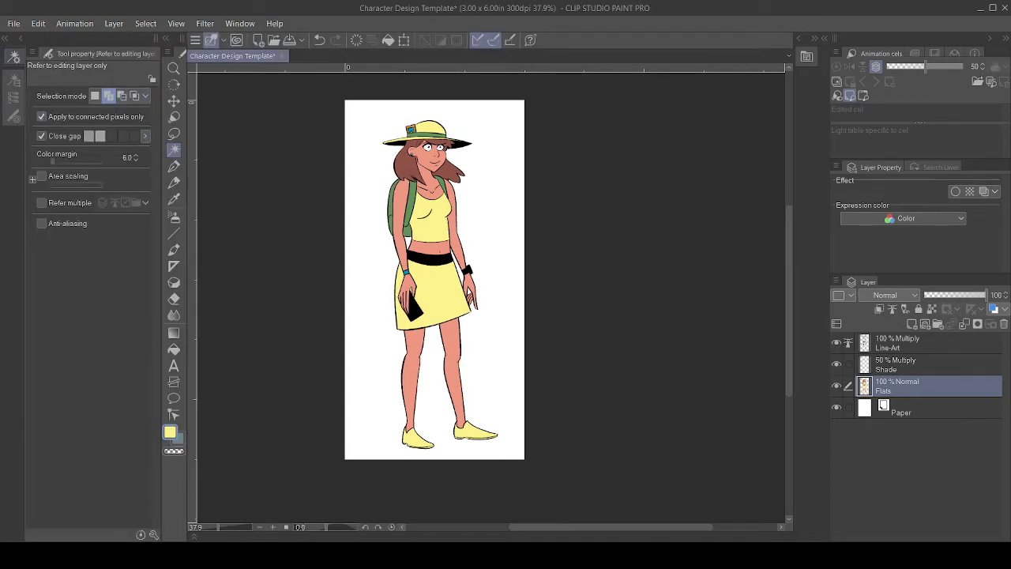
left_click(420, 339)
left_click(458, 340)
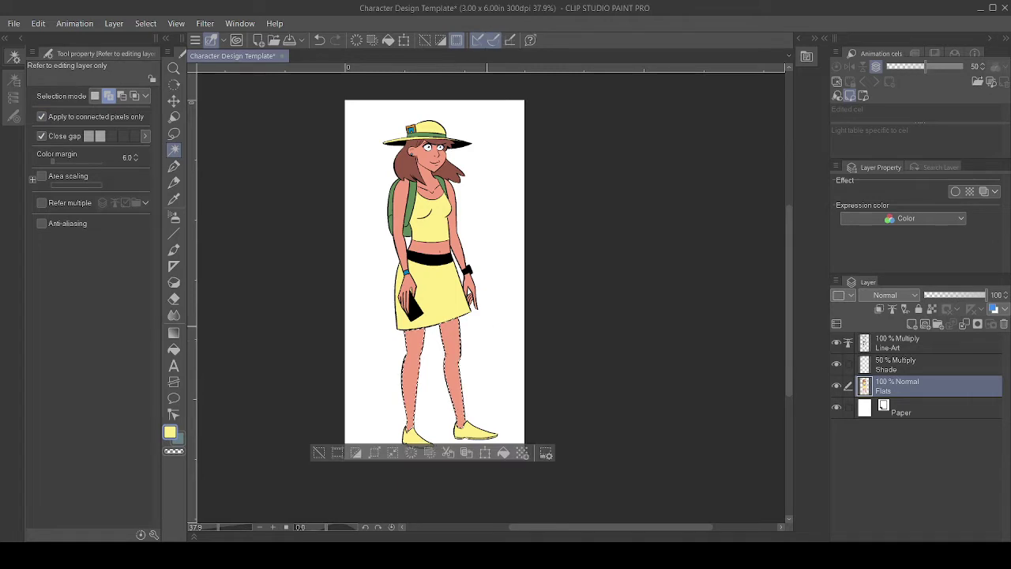
Choose the Concept Craig (Simple) brush, activate the Shade layer, and mix a dark red of C 39%, M 83%, Y 77%.
key("p")
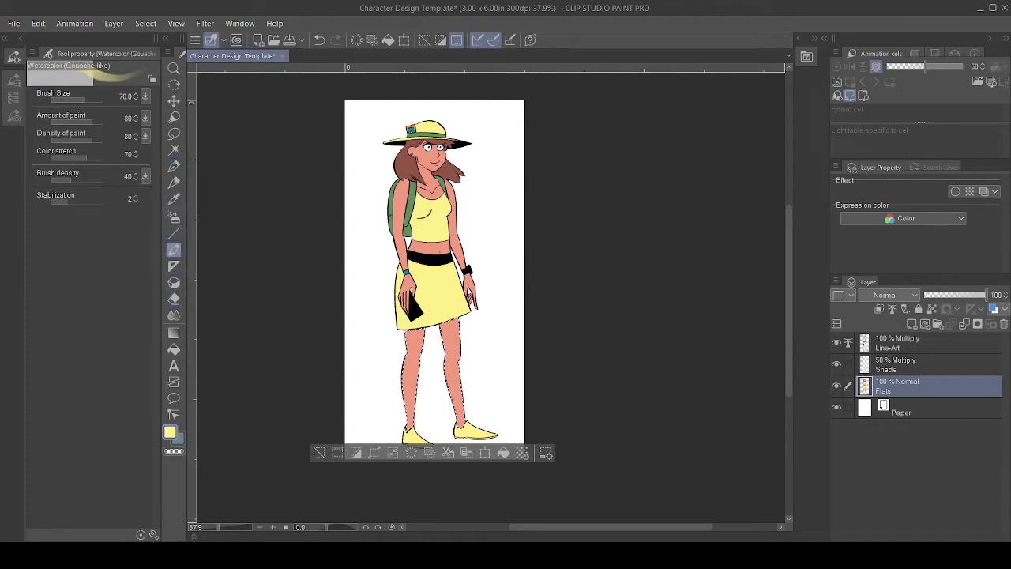
left_click(174, 250)
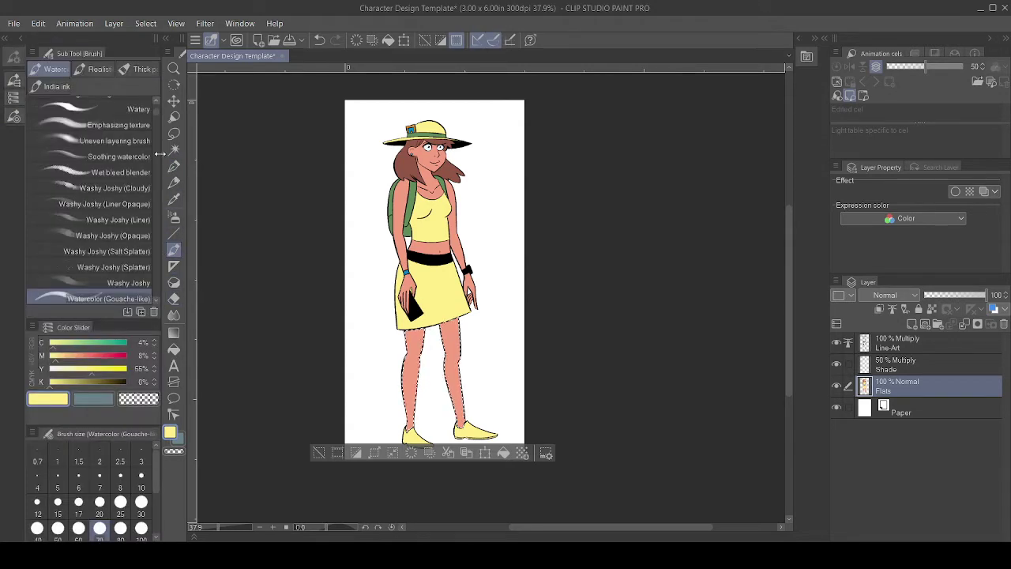
left_click_drag(156, 113, 157, 151)
left_click(118, 170)
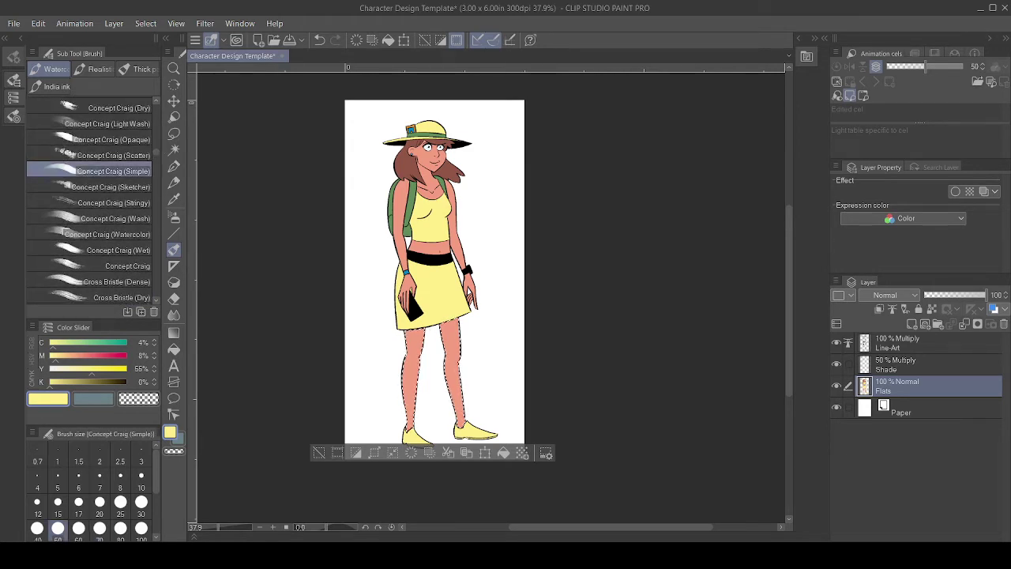
key("ctrl+z")
left_click(916, 365)
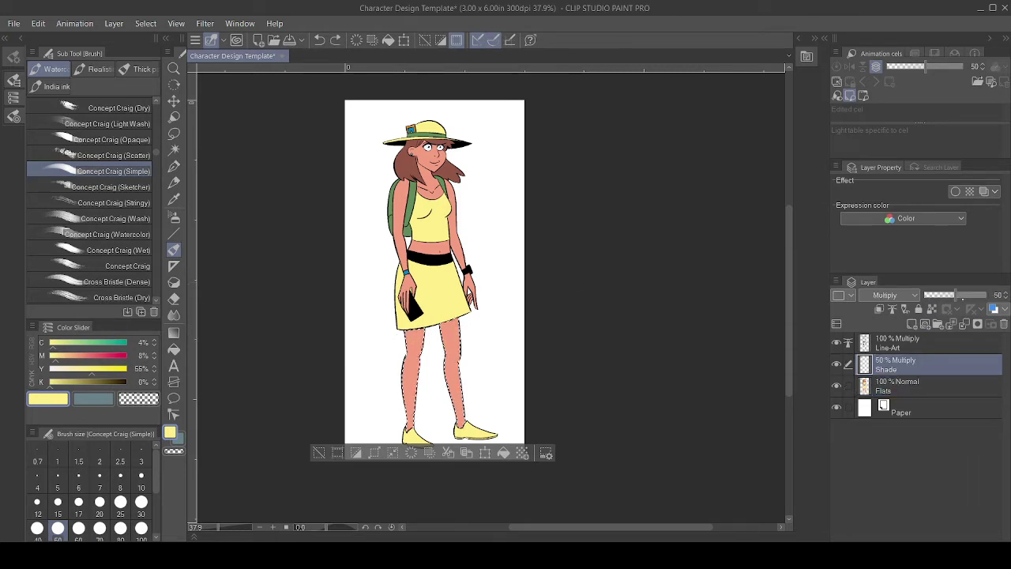
left_click(112, 356)
left_click(109, 368)
left_click(80, 342)
Try a dark red shading stroke across the thigh below the skirt hem, and undo it.
left_click_drag(426, 329, 454, 324)
key("ctrl+z")
scroll(525, 297, "up", 3)
mouse_move(526, 297)
left_mouse_down()
mouse_move(716, 139)
mouse_move(728, 102)
left_mouse_up()
left_click_drag(412, 207, 466, 187)
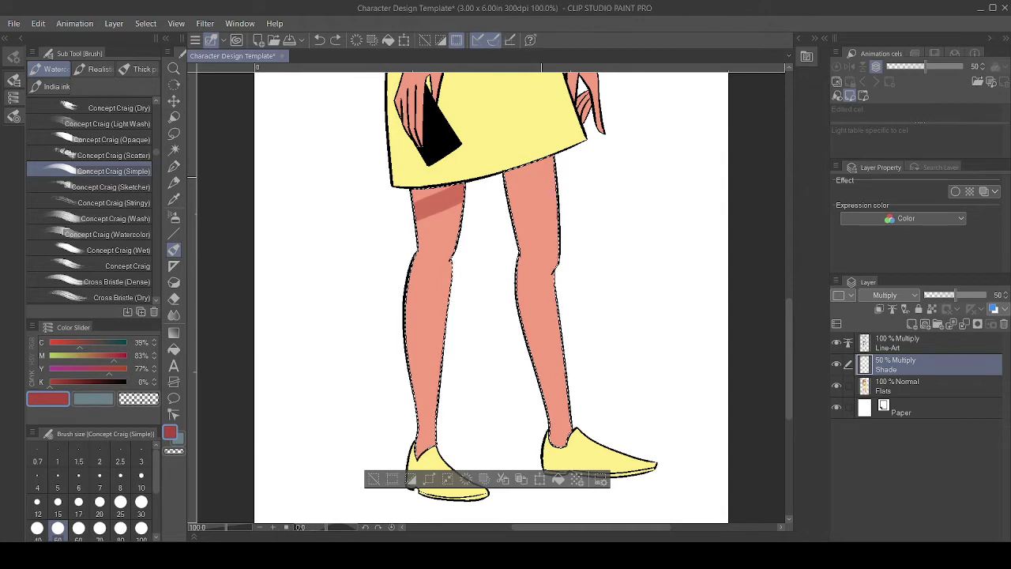
key("ctrl+z")
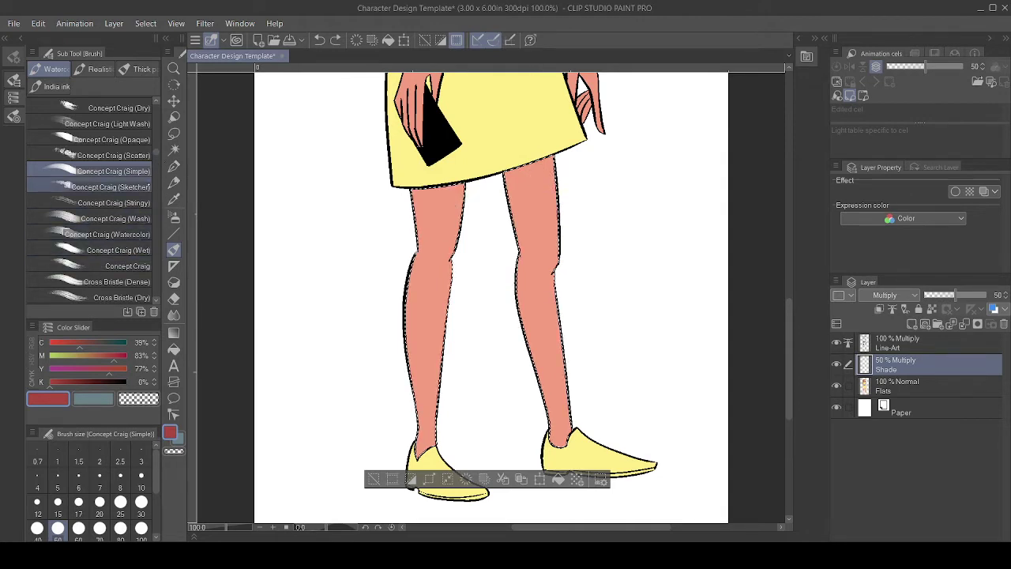
Switch to the Painterly (Mottled) brush and shade the top of both thighs beneath the skirt hem.
scroll(156, 164, "down", 3)
scroll(155, 164, "down", 10)
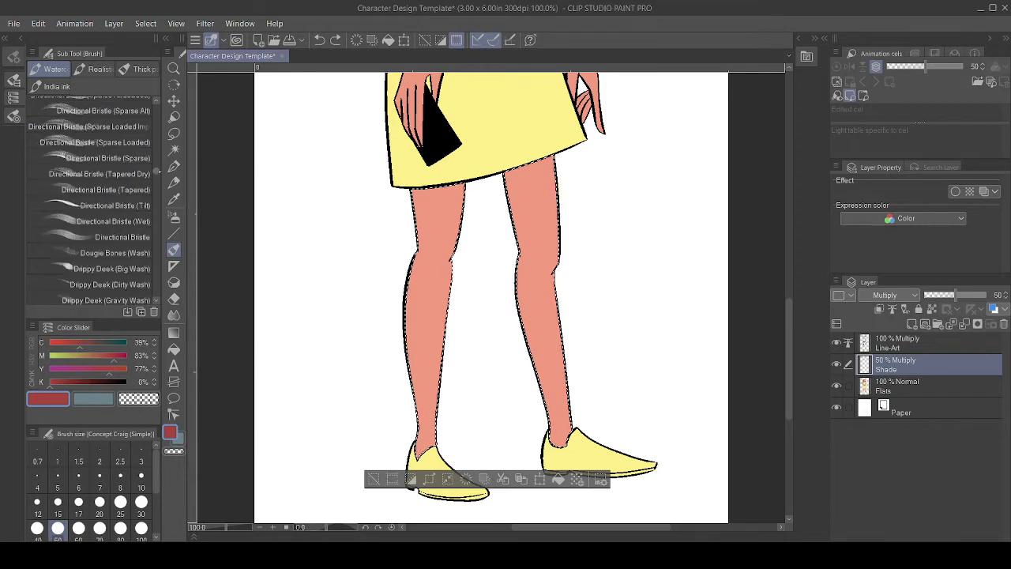
scroll(157, 180, "down", 6)
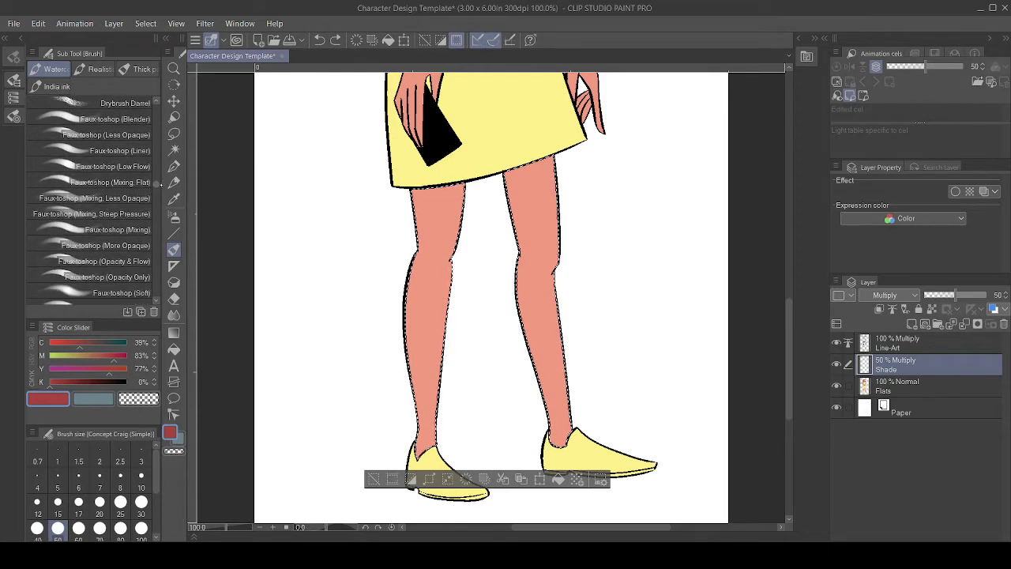
left_click(111, 229)
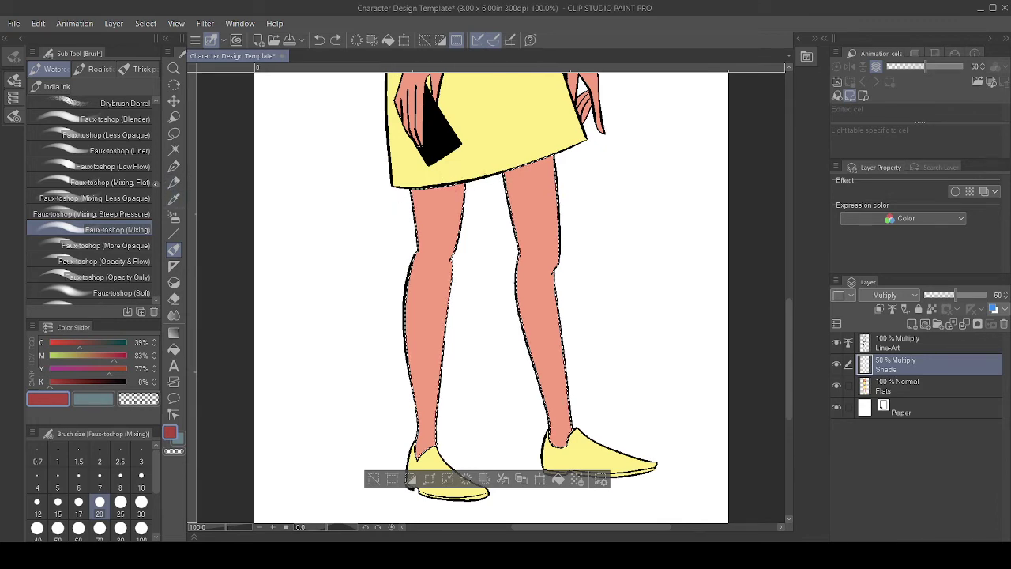
scroll(161, 194, "down", 5)
scroll(161, 194, "down", 8)
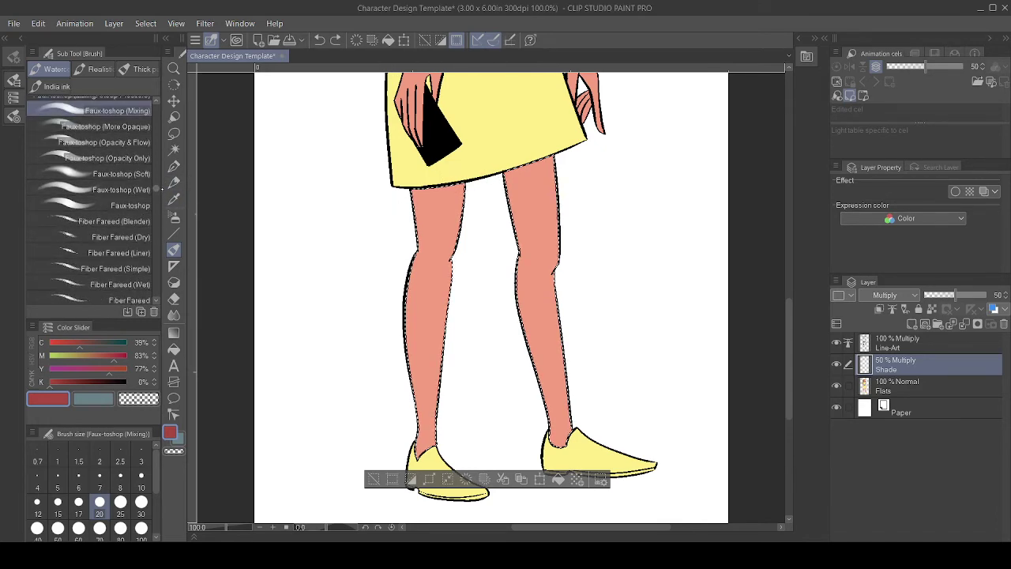
scroll(161, 208, "down", 8)
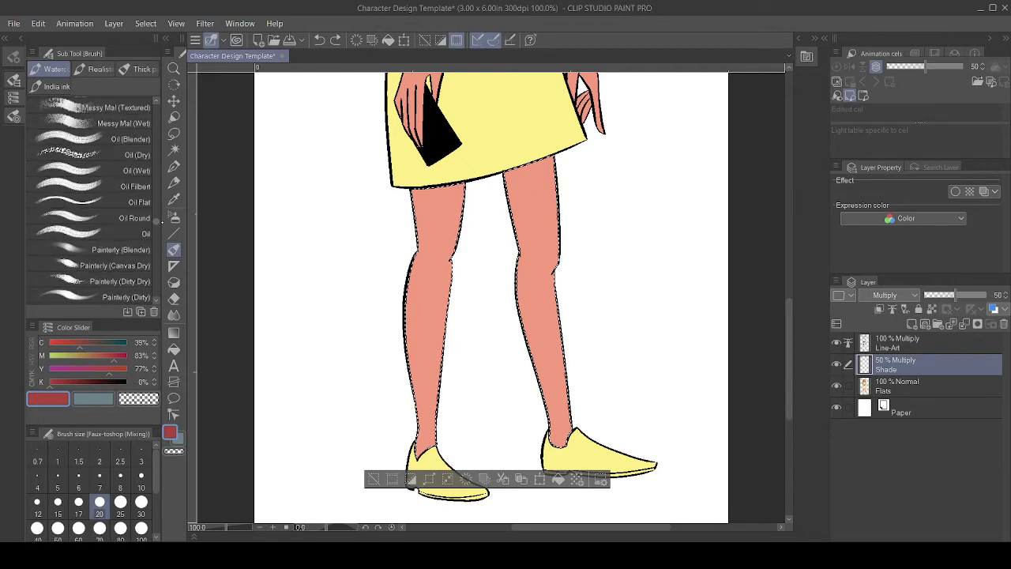
scroll(162, 223, "down", 8)
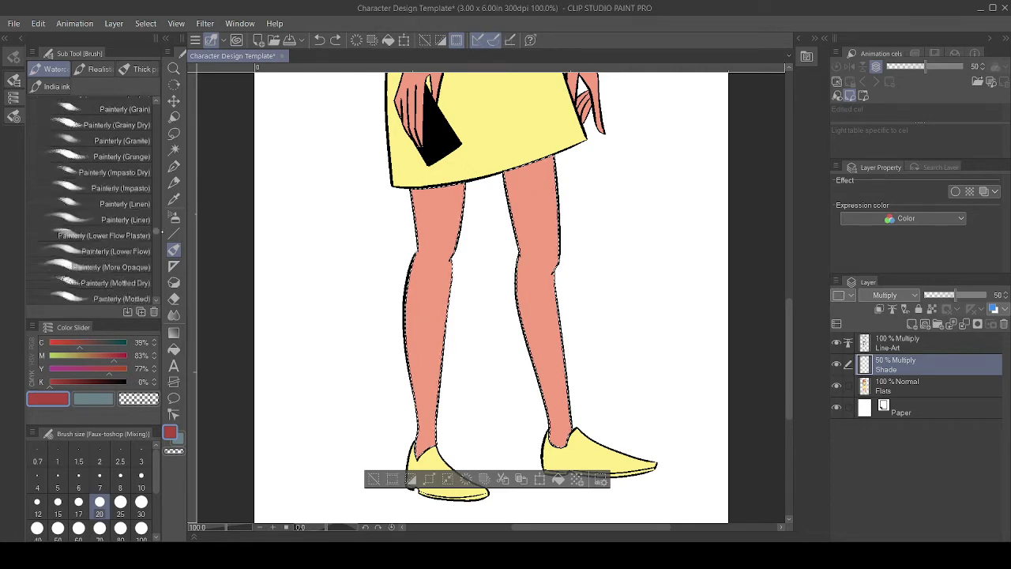
left_click(147, 269)
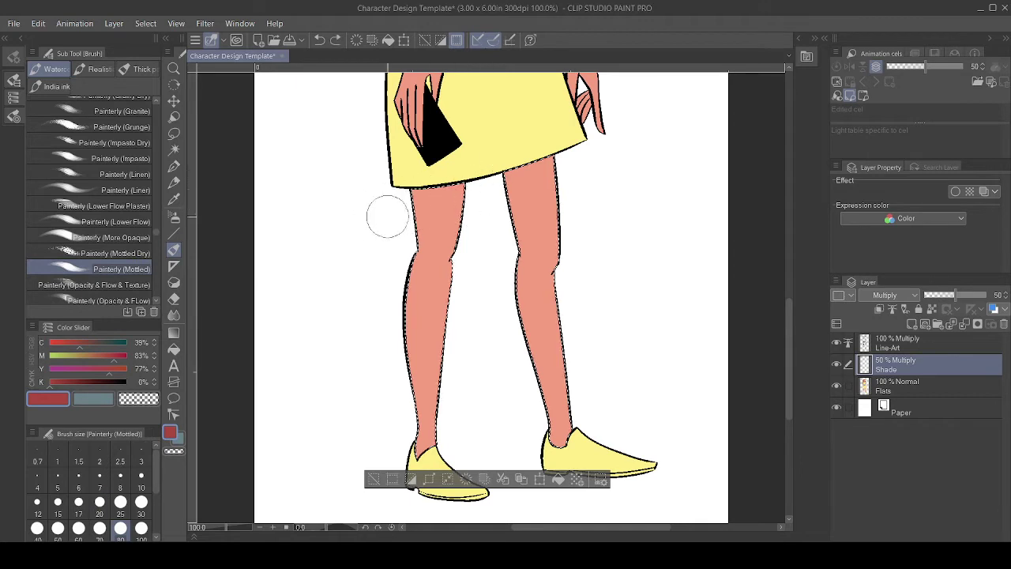
left_click_drag(437, 199, 460, 193)
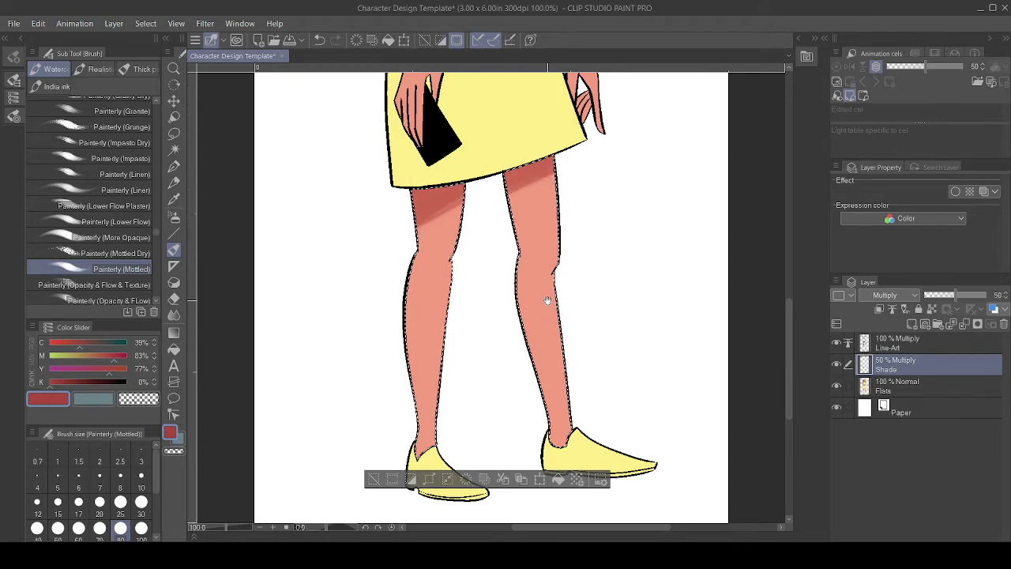
Shade the left edge of both lower legs down towards the ankles, undoing unsuitable strokes, and clear the selection.
left_click_drag(548, 289, 511, 189)
mouse_move(362, 190)
left_mouse_down()
mouse_move(373, 370)
mouse_move(435, 455)
left_mouse_up()
key("ctrl+z")
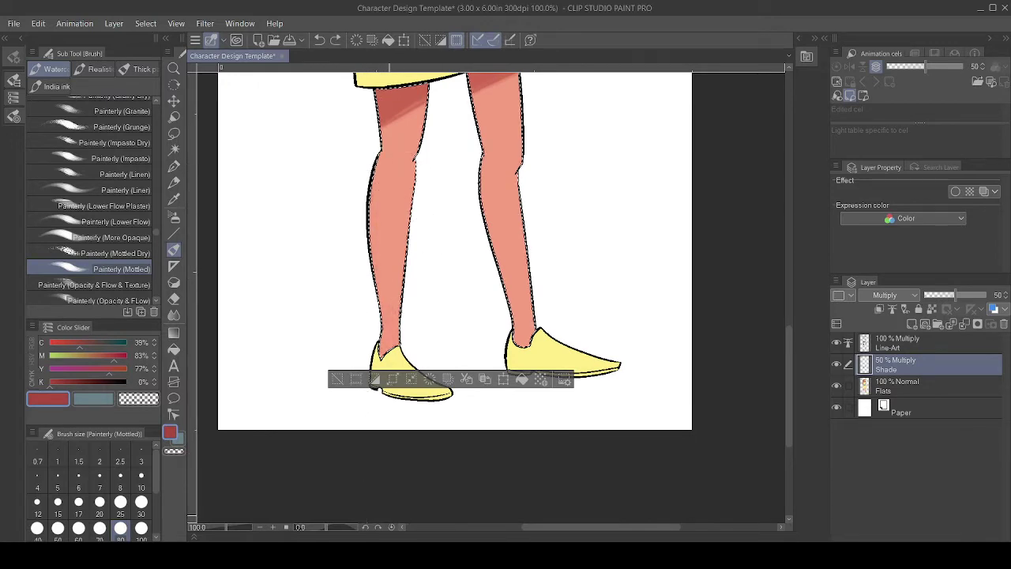
left_click_drag(364, 177, 375, 402)
key("ctrl+z")
mouse_move(371, 168)
left_mouse_down()
mouse_move(379, 436)
mouse_move(403, 463)
left_mouse_up()
mouse_move(366, 163)
left_mouse_down()
mouse_move(392, 431)
mouse_move(410, 480)
left_mouse_up()
left_click_drag(473, 156, 534, 465)
left_click_drag(552, 199, 545, 296)
key("ctrl+d")
Select both shoes with Auto select on the Flats layer and make the Shade layer active.
left_click(902, 408)
left_click(901, 387)
left_click_drag(482, 403, 487, 308)
key("w")
left_click(391, 390)
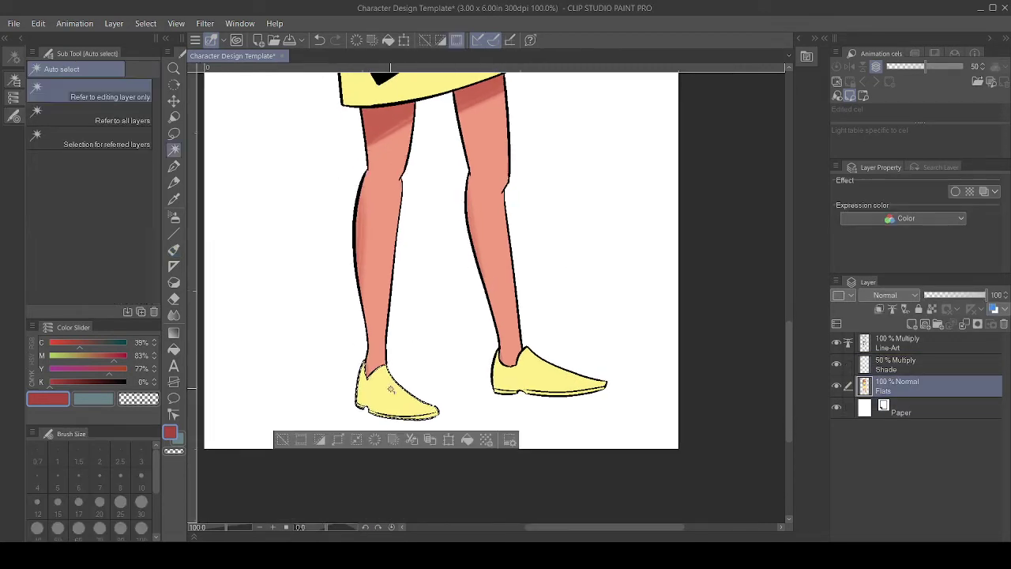
left_click(553, 378, "shift")
left_click(896, 364)
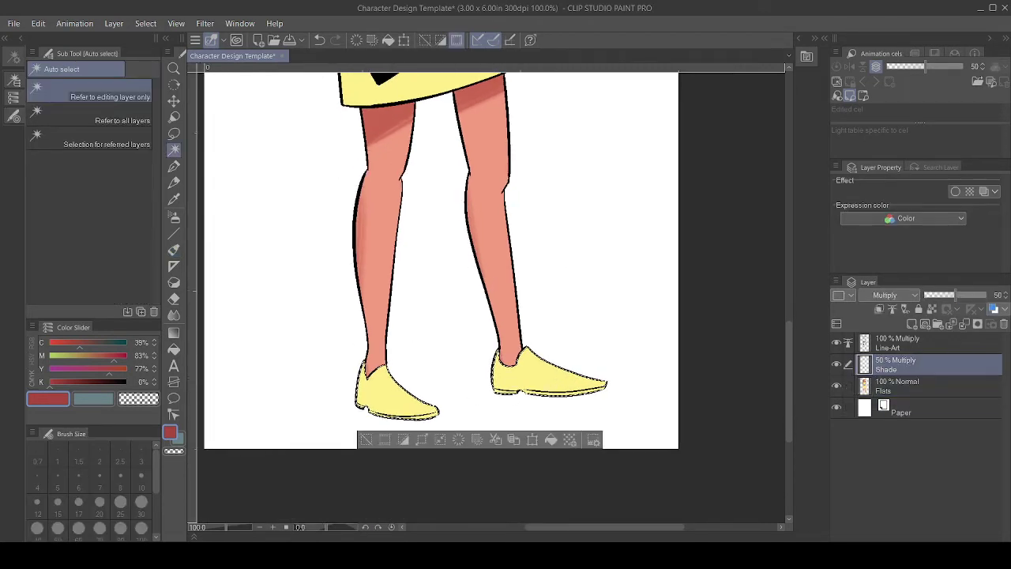
Shade the heel area of both shoes with the Painterly (Mottled) brush and clear the selection.
left_click(174, 217)
left_click(174, 250)
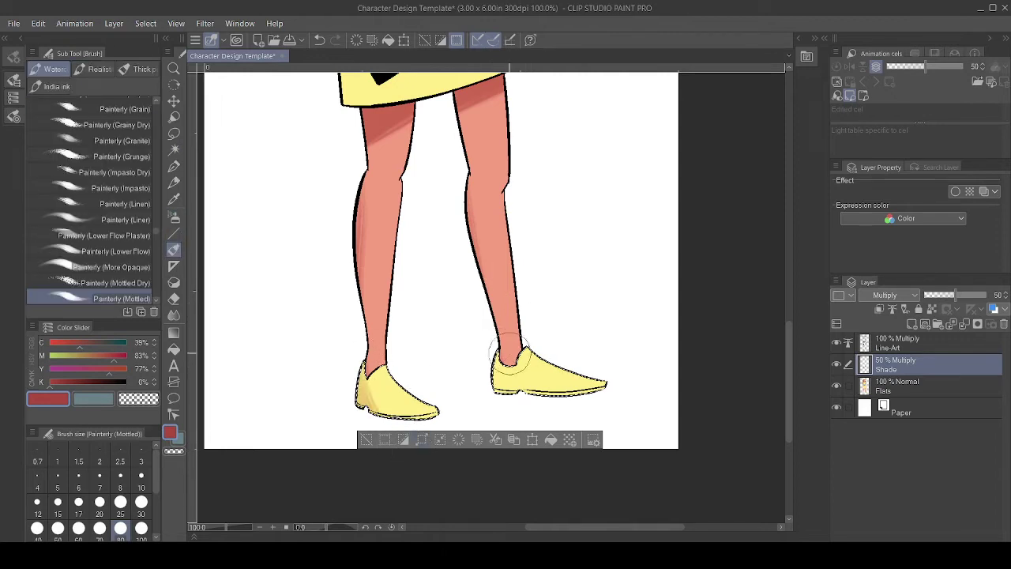
left_click_drag(498, 352, 515, 385)
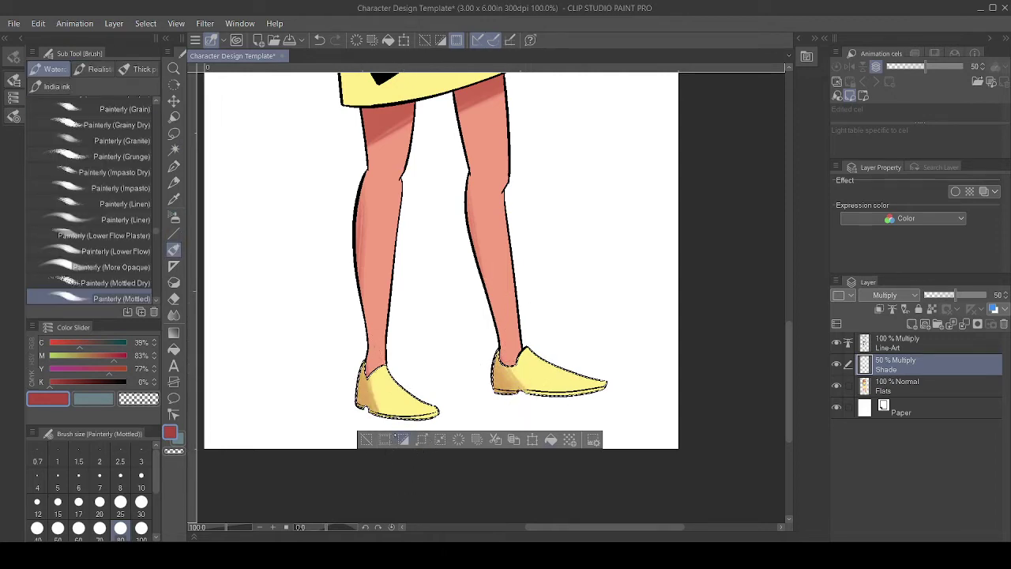
left_click_drag(556, 317, 550, 389)
left_click_drag(531, 251, 574, 436)
key("ctrl+d")
Select the yellow skirt with Auto select on the Flats layer and ready the brush on the Shade layer.
left_click(903, 386)
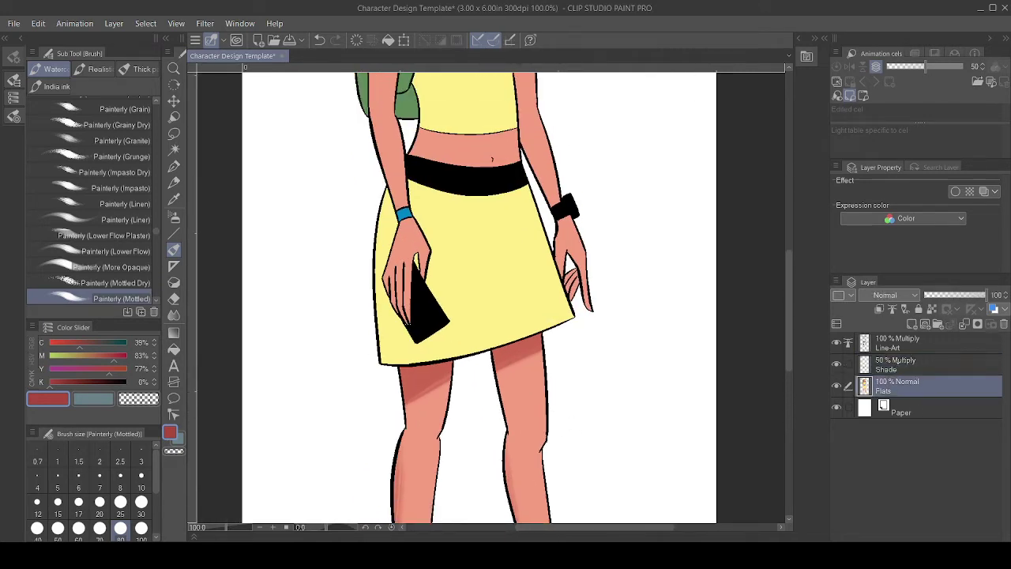
key("w")
left_click(418, 259)
left_click(479, 265, "shift")
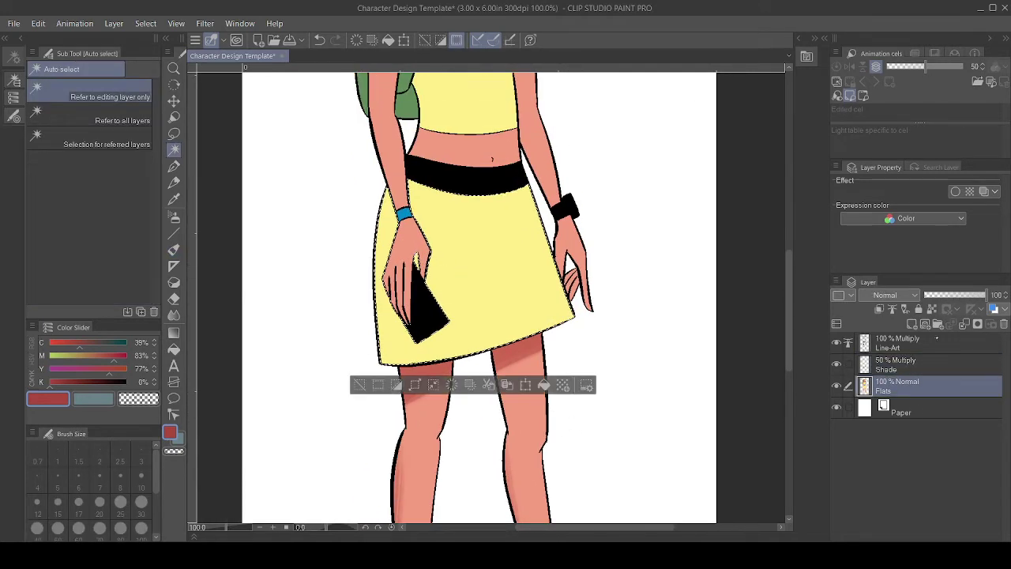
left_click(901, 364)
key("b")
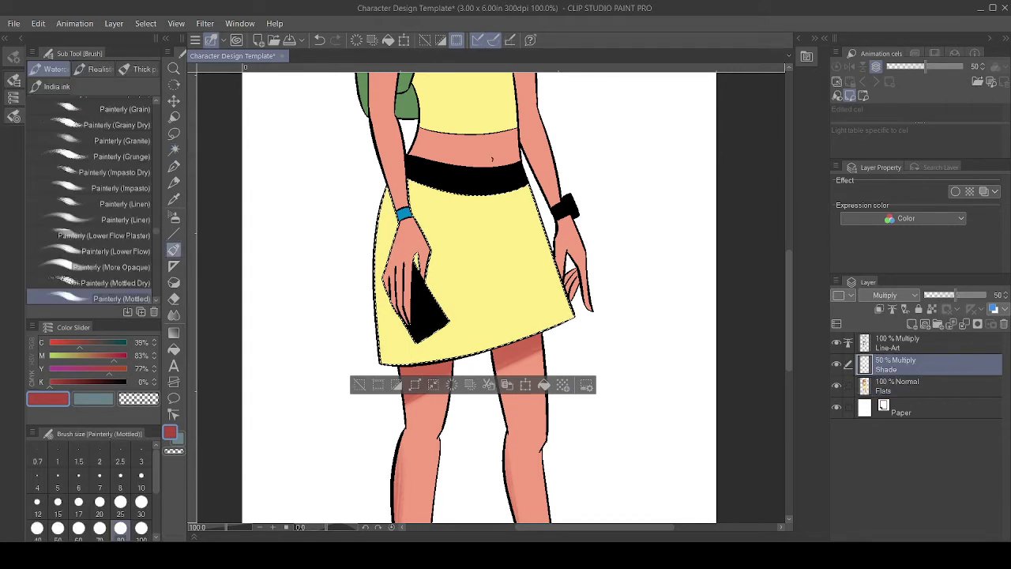
Shade the skirt's left side behind the hand from waistband to hem, and clear the selection.
left_click_drag(387, 190, 392, 357)
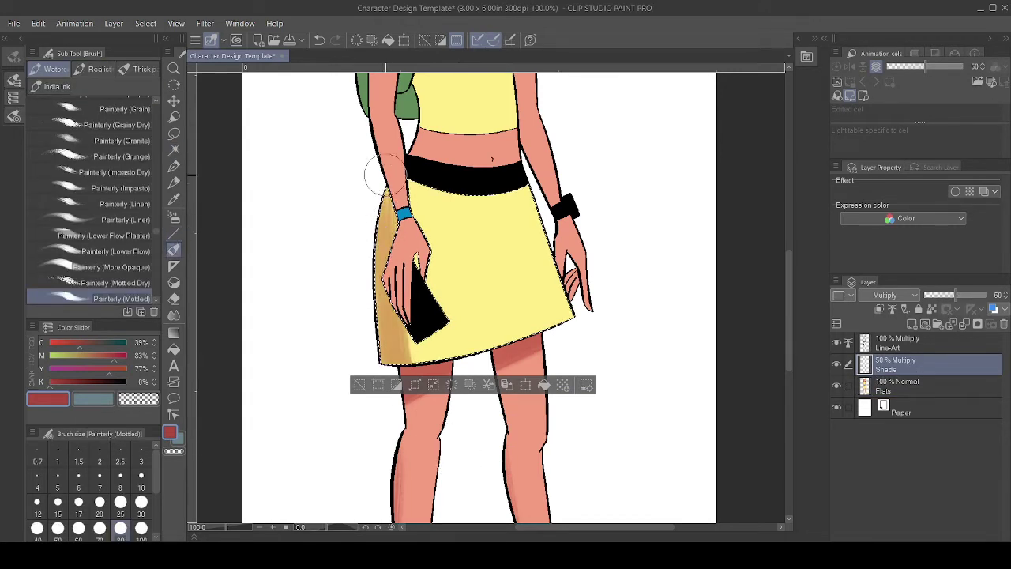
left_click_drag(386, 175, 427, 411)
left_click_drag(382, 192, 406, 322)
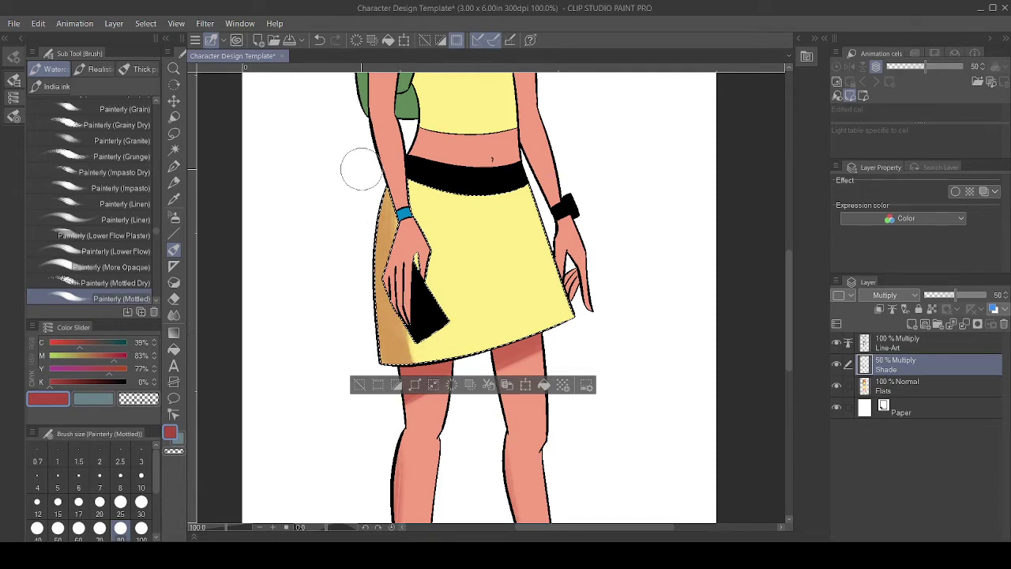
scroll(500, 293, "up", 3)
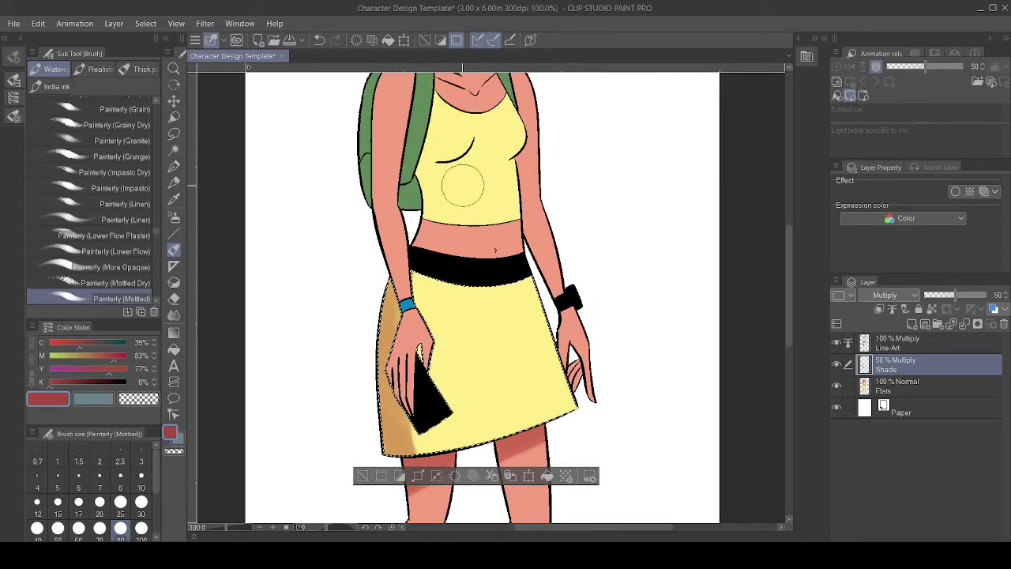
left_click_drag(516, 290, 533, 381)
key("ctrl+d")
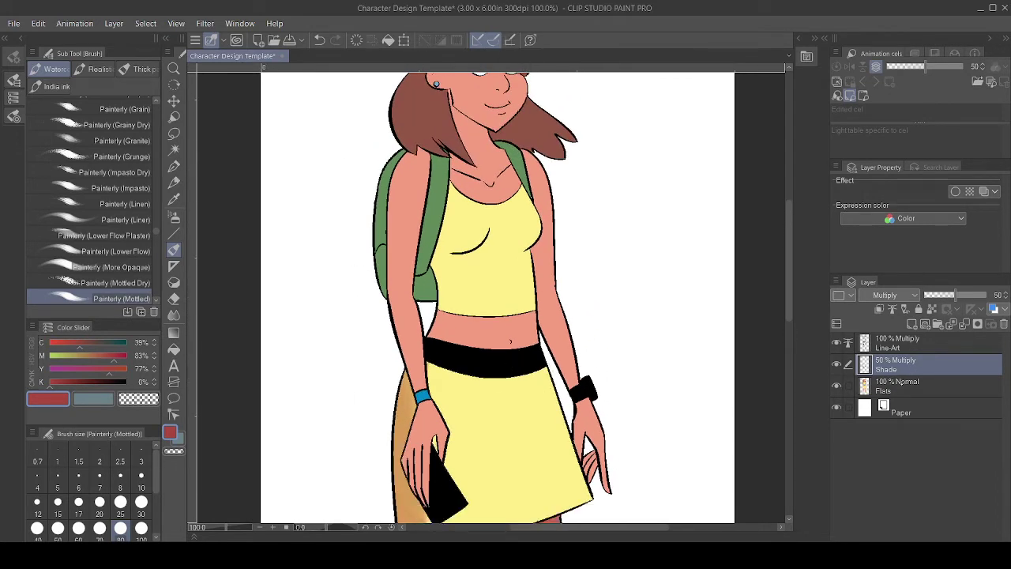
Select the top, midriff and right-hand arm on the Flats layer, and ready the brush on the Shade layer.
left_click(899, 390)
key("w")
left_click(461, 327)
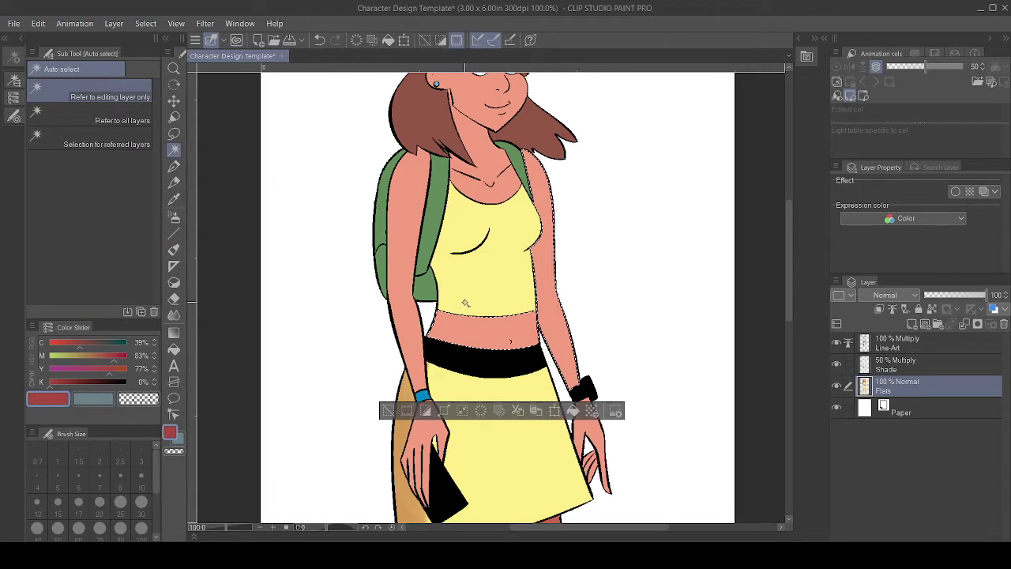
left_click(907, 356)
left_click(173, 250)
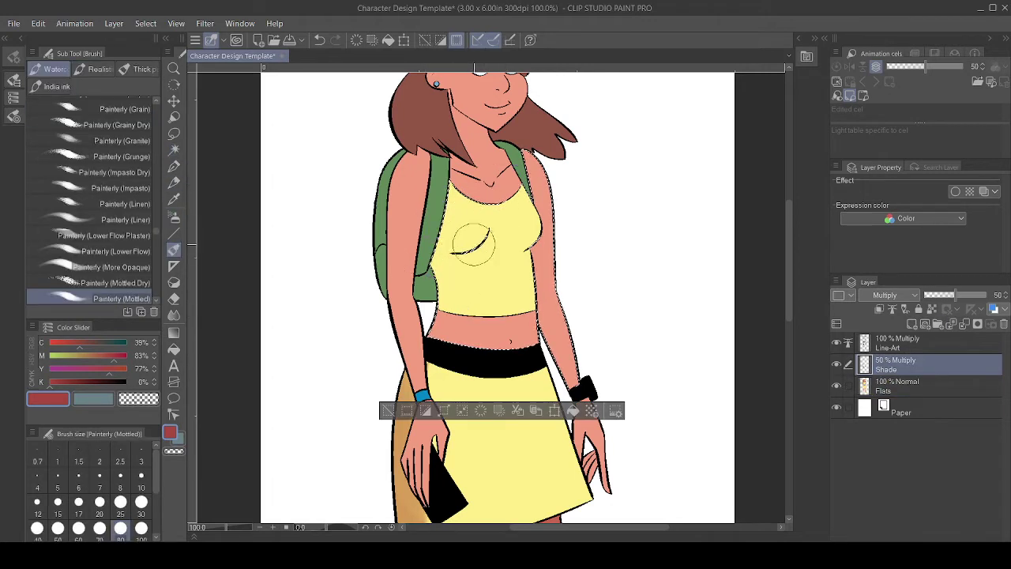
Shade around the bust lines and down the left side of the top and midriff, and clear the selection.
mouse_move(472, 250)
left_mouse_down()
mouse_move(407, 243)
mouse_move(410, 203)
mouse_move(457, 239)
mouse_move(433, 251)
mouse_move(378, 395)
left_mouse_up()
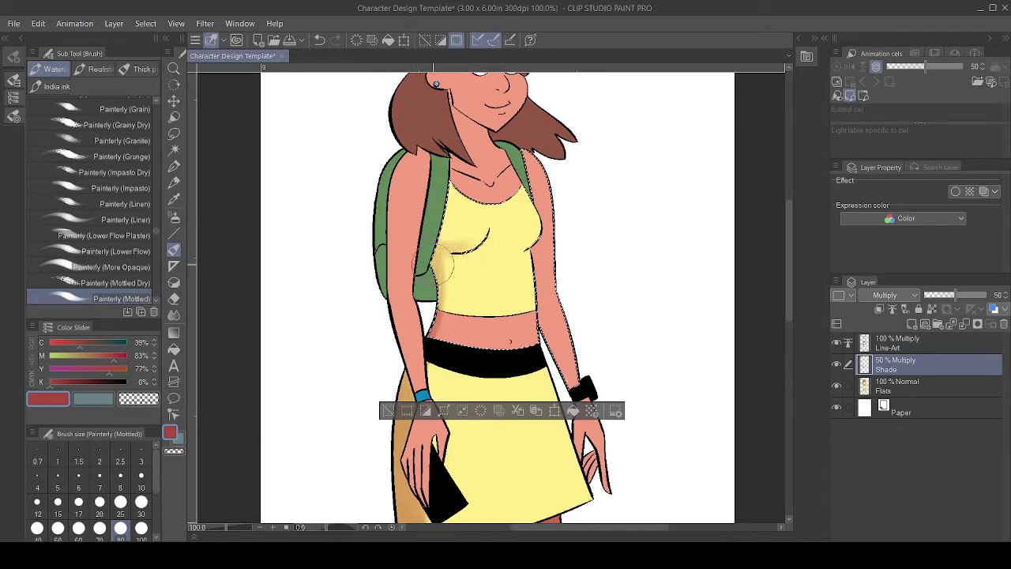
left_click_drag(437, 302, 363, 418)
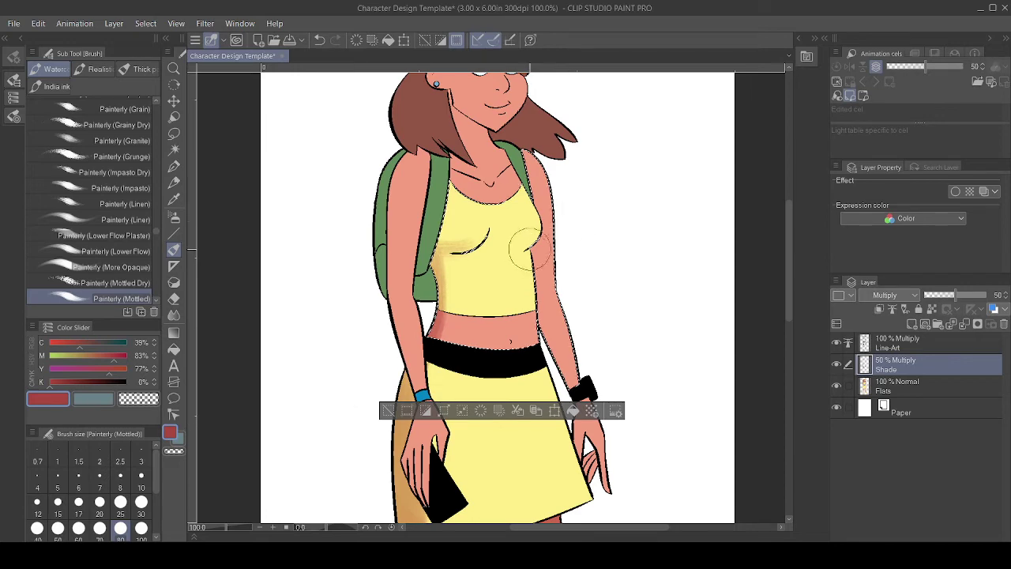
mouse_move(542, 230)
left_mouse_down()
mouse_move(512, 250)
mouse_move(550, 340)
left_mouse_up()
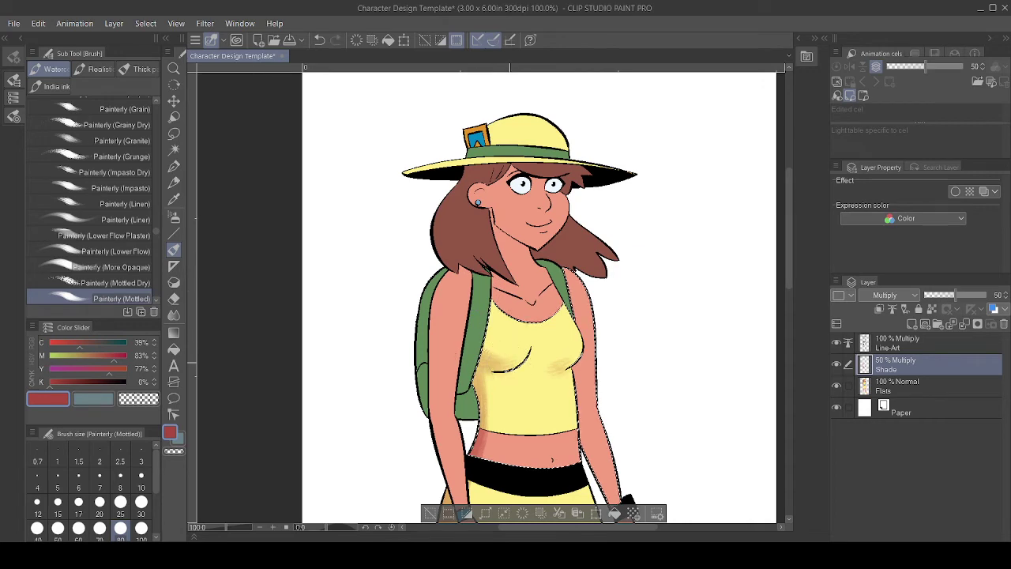
key("ctrl+d")
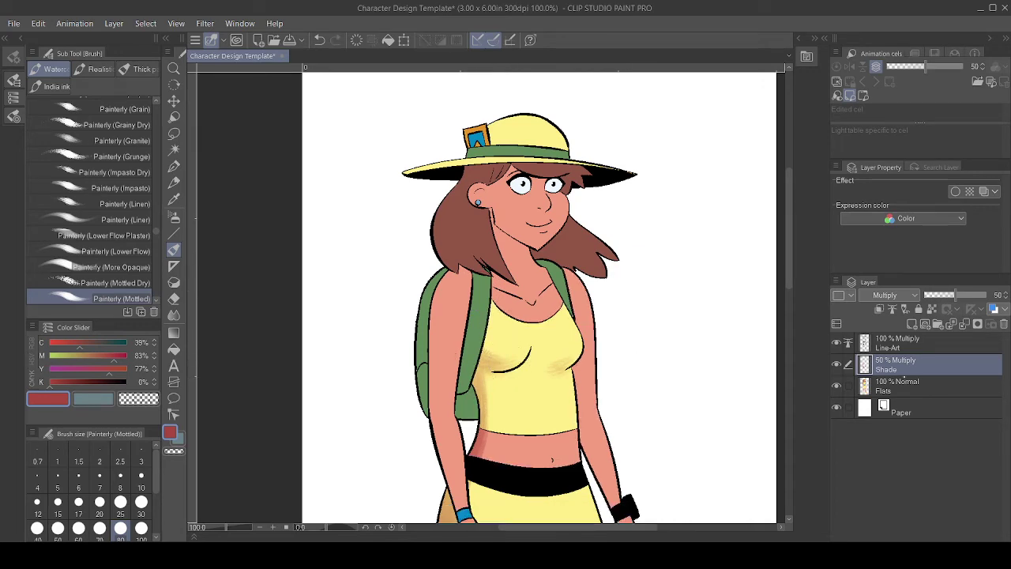
Select the left-hand arm and its hand on the Flats layer, and ready the brush on the Shade layer.
left_click(909, 380)
left_click_drag(565, 418, 526, 229)
key("w")
left_click(429, 336)
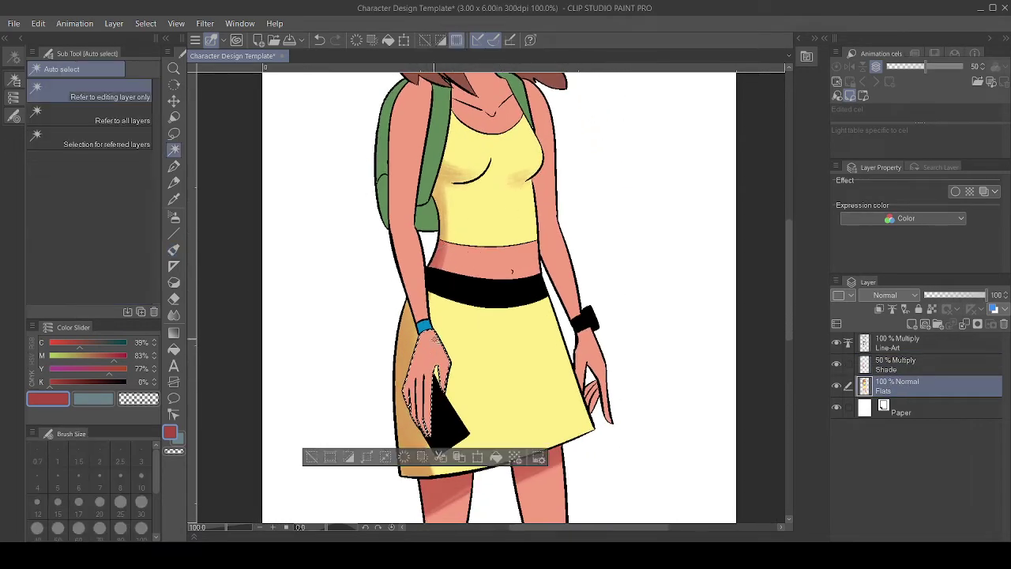
left_click(421, 307, "shift")
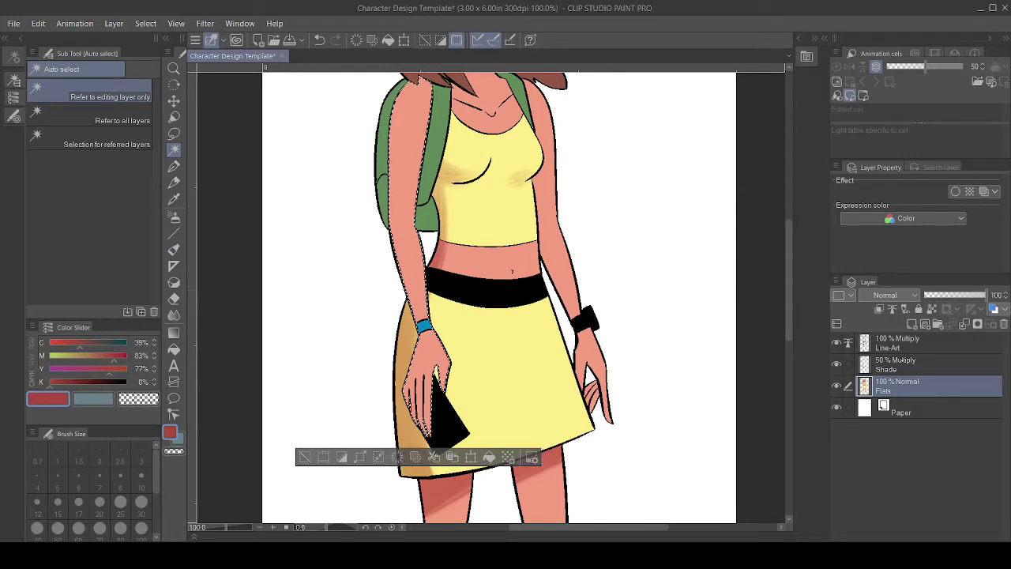
left_click(897, 364)
left_click(174, 250)
Shade the selected arm's shoulder beneath the hair and the hand, and clear the selection.
scroll(451, 222, "up", 3)
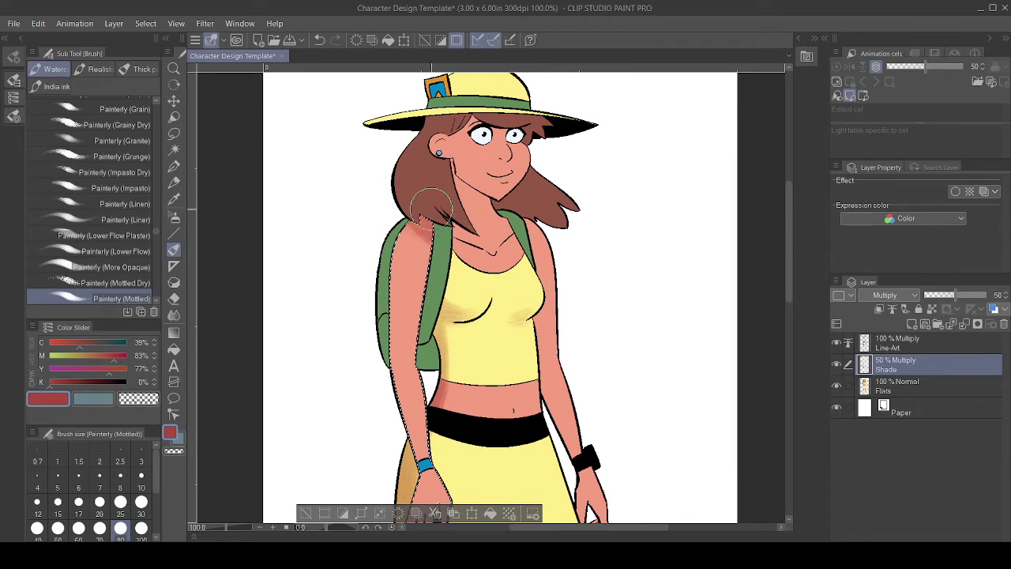
mouse_move(416, 237)
left_mouse_down()
mouse_move(413, 203)
mouse_move(466, 224)
mouse_move(459, 241)
mouse_move(388, 183)
left_mouse_up()
scroll(395, 126, "down", 3)
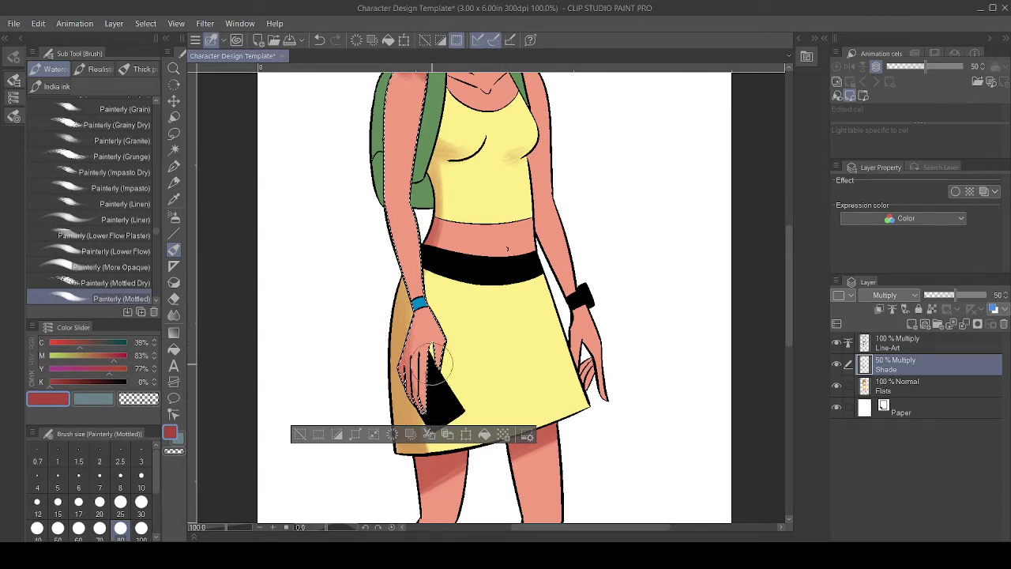
scroll(443, 327, "up", 2)
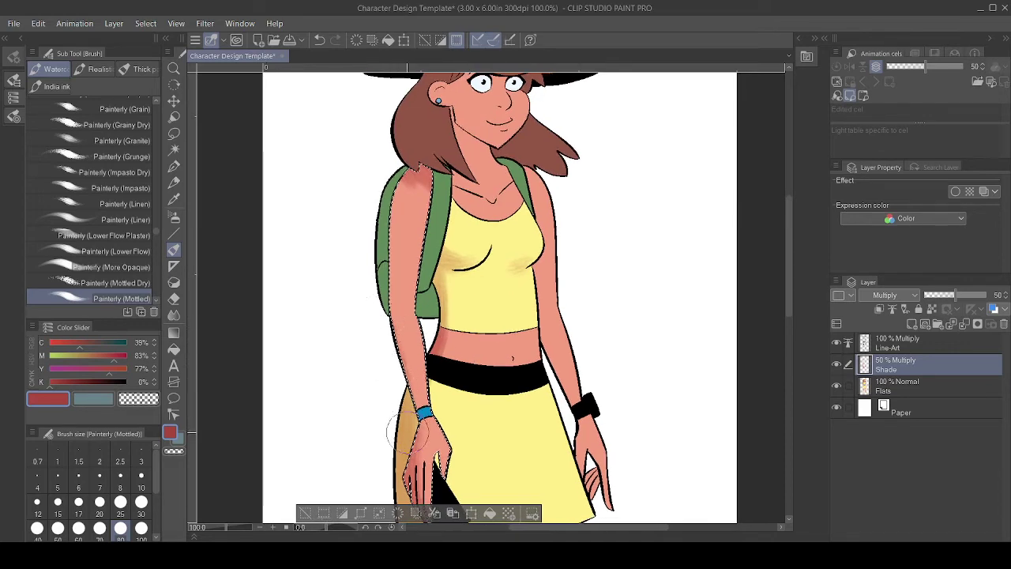
left_click_drag(488, 271, 526, 270)
key("ctrl+d")
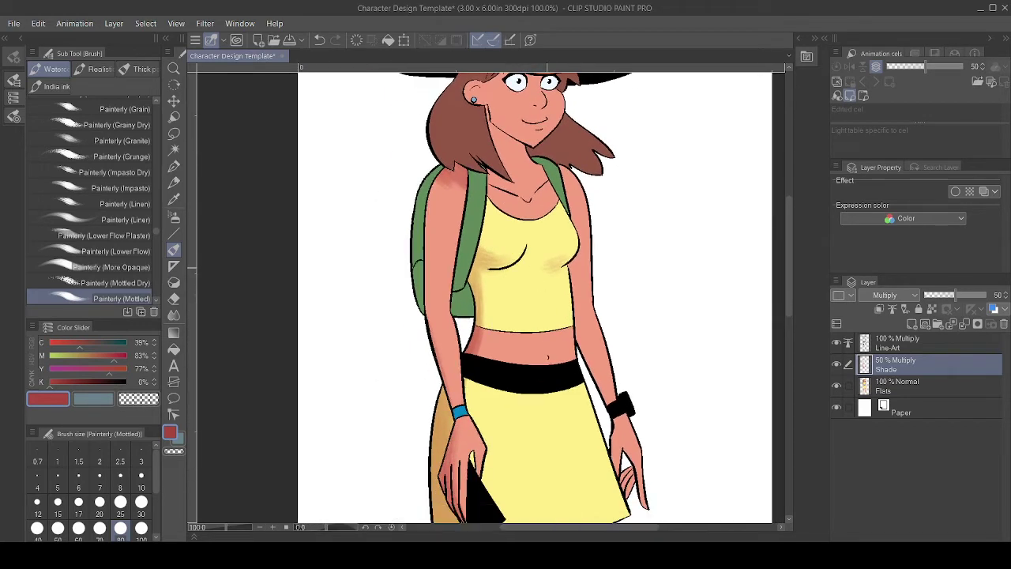
Select all the green backpack and strap areas on the Flats layer, and ready the brush on the Shade layer.
left_click(908, 386)
left_click_drag(534, 229, 499, 328)
key("w")
left_click(443, 282)
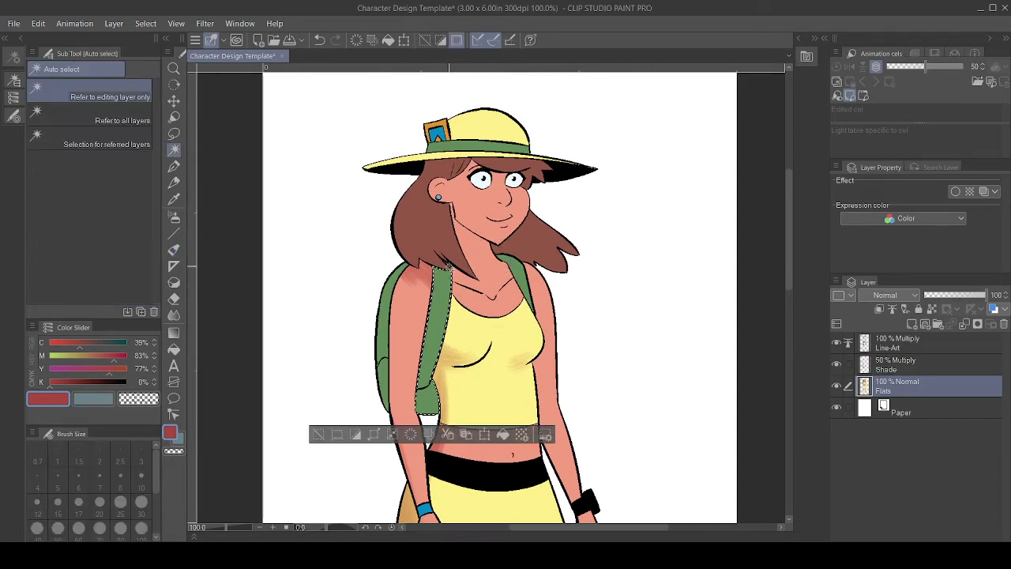
left_click(385, 360, "shift")
left_click(516, 271, "shift")
key("alt+bracketright")
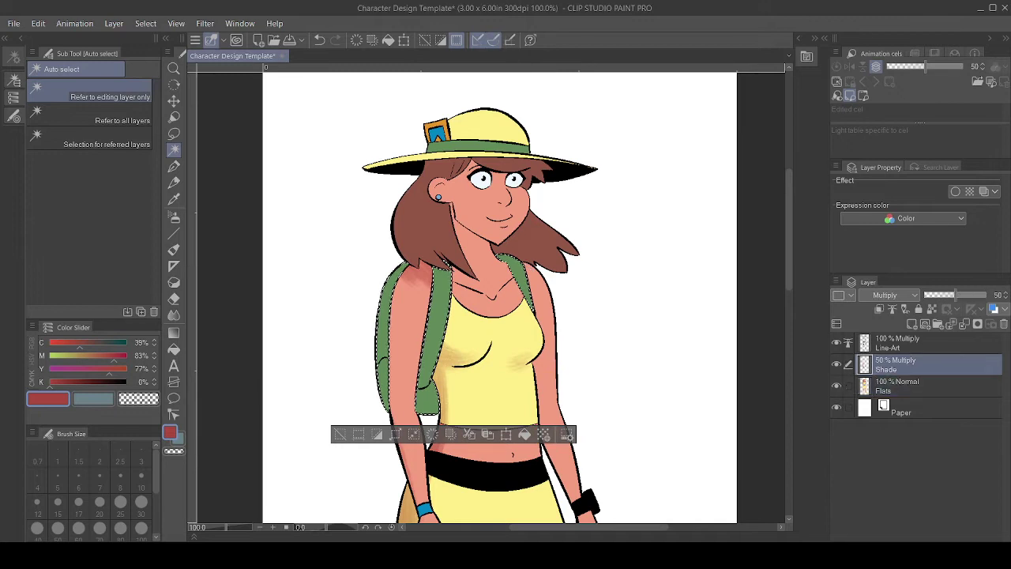
key("b")
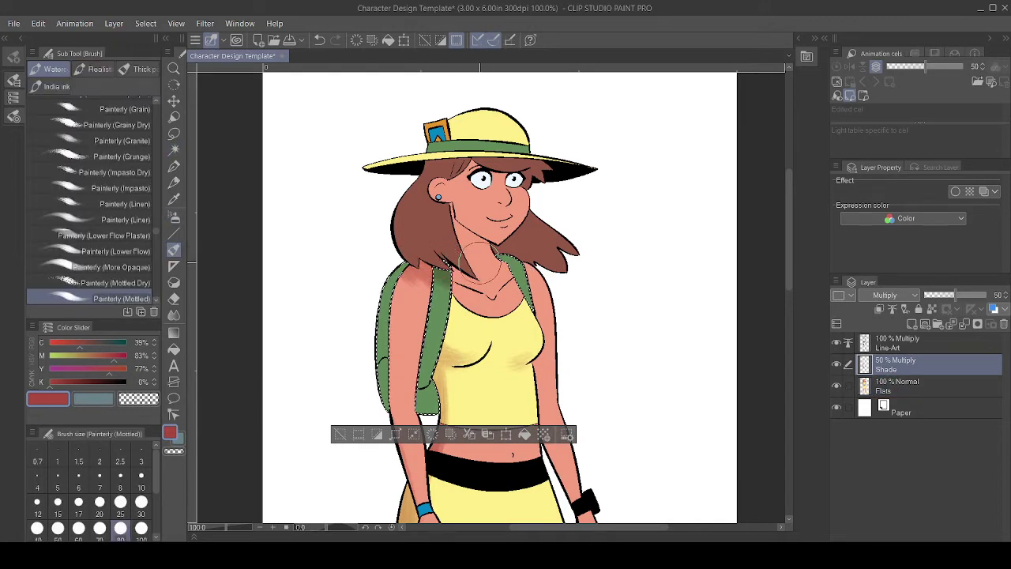
Shade the straps beneath the hair and the lower parts of the backpack, and clear the selection.
mouse_move(399, 399)
left_mouse_down()
mouse_move(446, 398)
mouse_move(456, 385)
mouse_move(430, 397)
mouse_move(447, 399)
mouse_move(423, 398)
left_mouse_up()
mouse_move(504, 293)
left_mouse_down()
mouse_move(504, 269)
mouse_move(490, 324)
left_mouse_up()
key("ctrl+d")
Select the face, ear and neck skin with Auto select on the Flats layer, and make the Shade layer active.
left_click(903, 407)
left_click(901, 384)
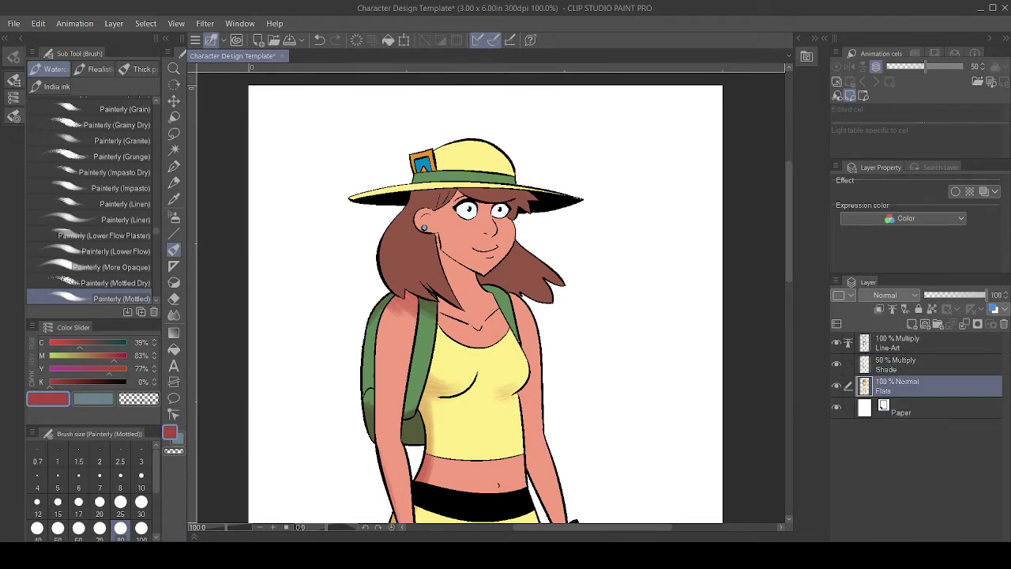
key("w")
left_click(424, 229)
left_click(905, 369)
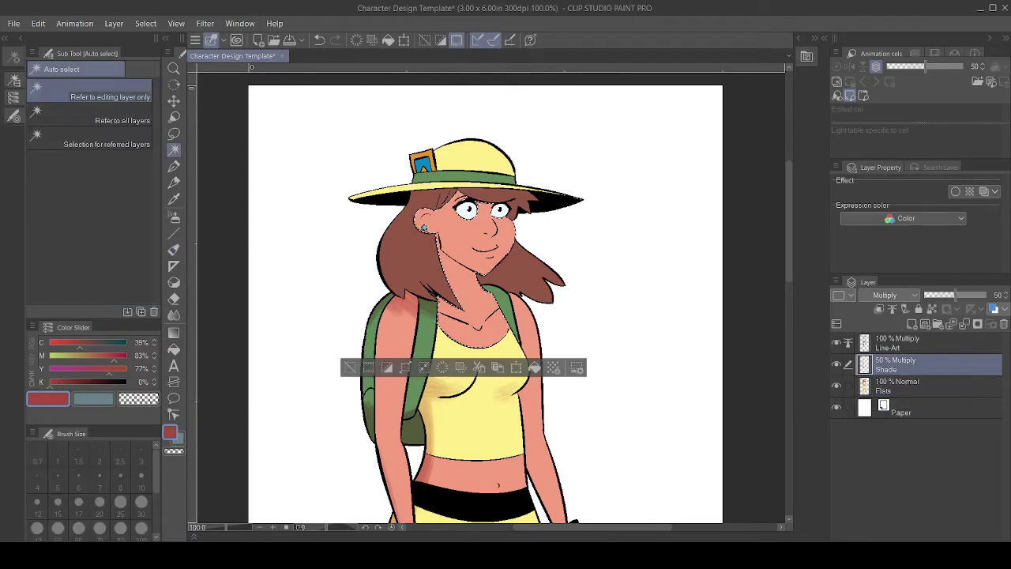
Shade the neck under the chin and around the ear, soften with the Soft eraser at size 25, and clear the selection.
key("b")
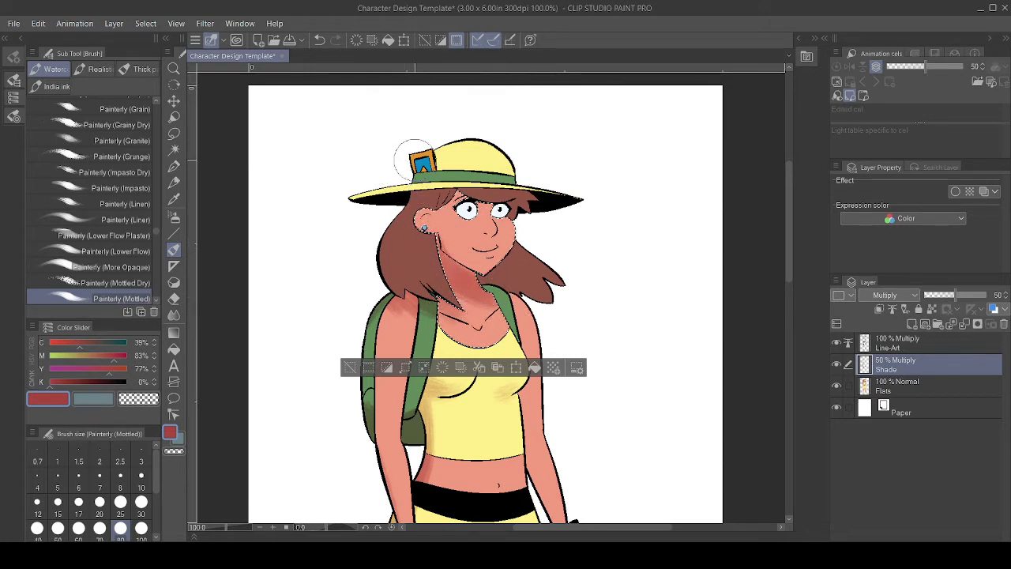
key("ctrl+z")
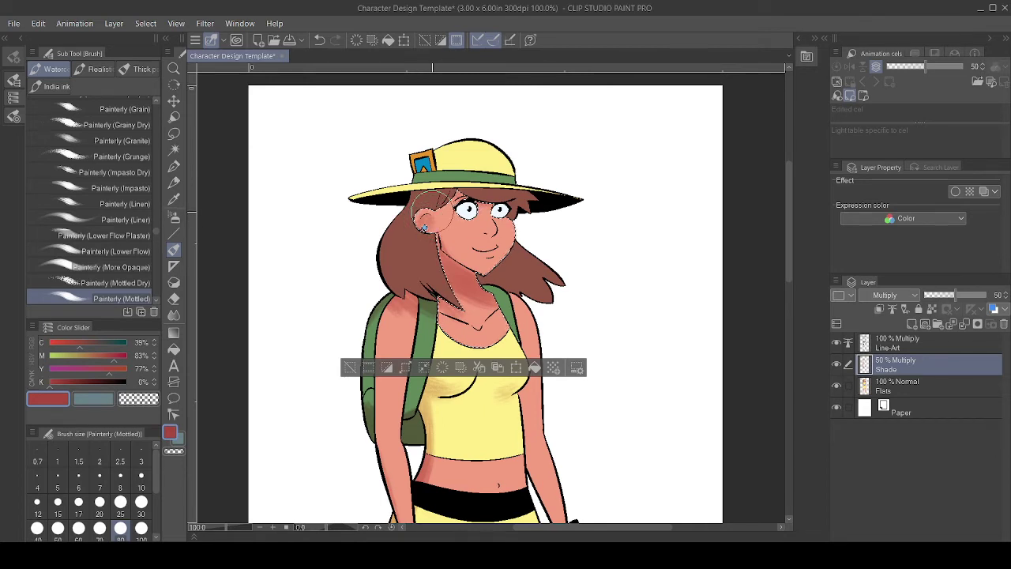
key("e")
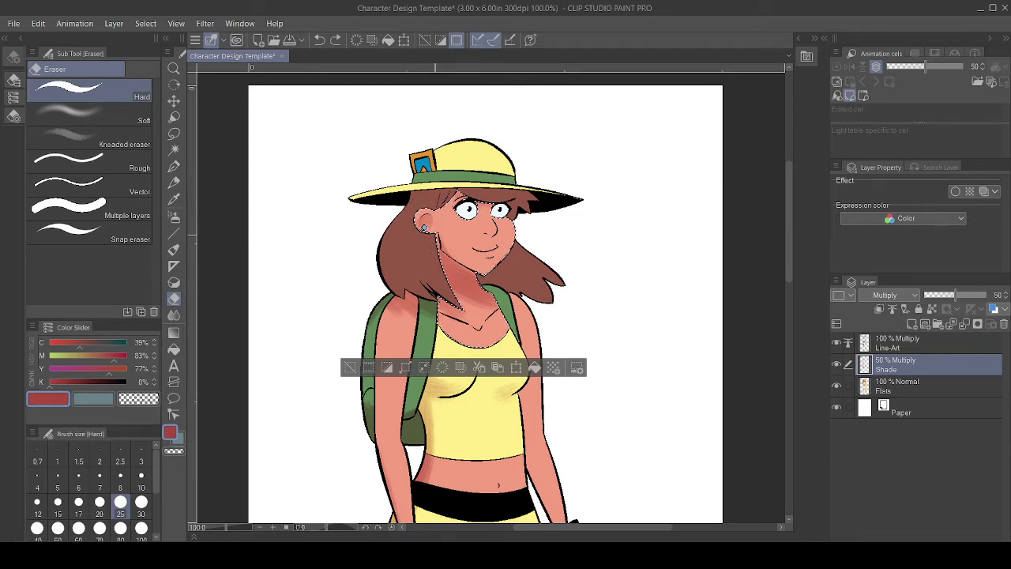
left_click(87, 115)
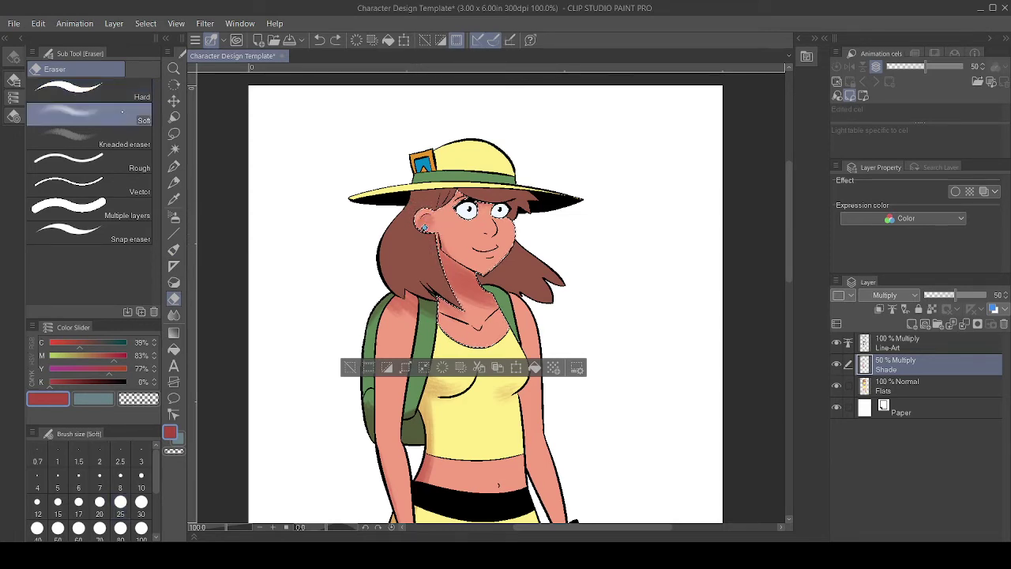
left_click(120, 502)
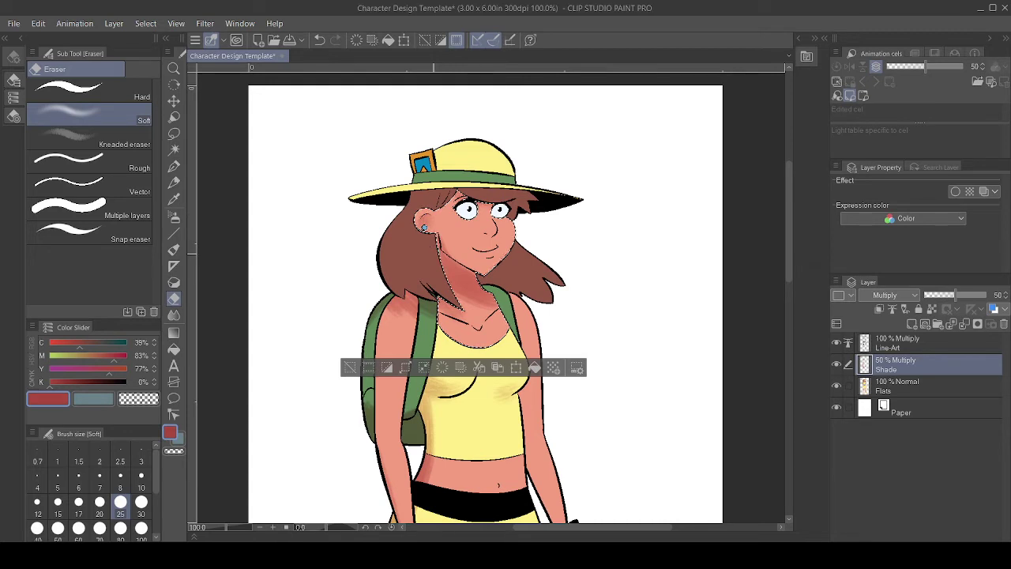
key("ctrl+d")
Select both parts of the brown hair with Auto select on the Flats layer, and make the Shade layer active.
left_click(908, 387)
key("w")
left_click(478, 196)
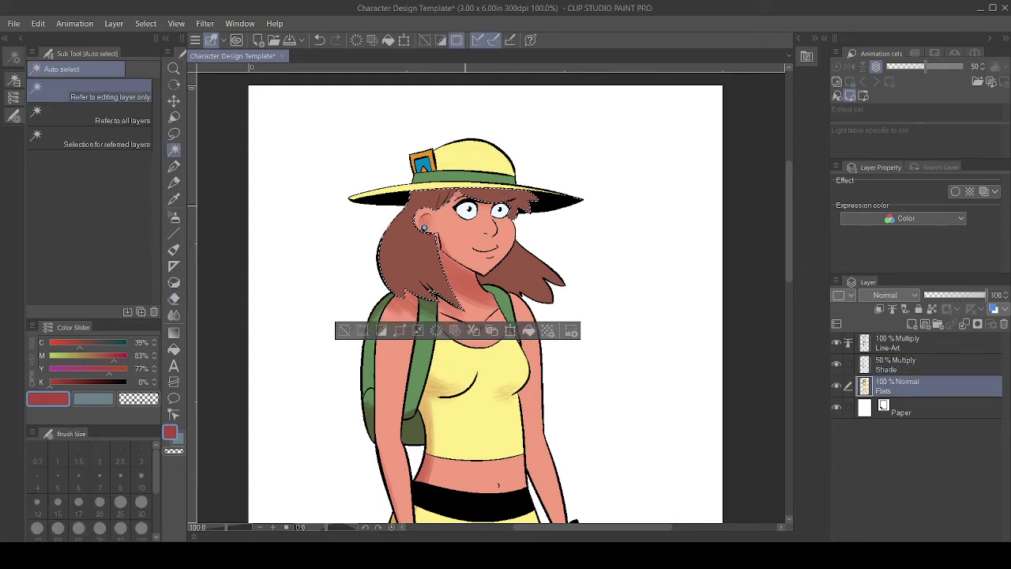
left_click(530, 267, "shift")
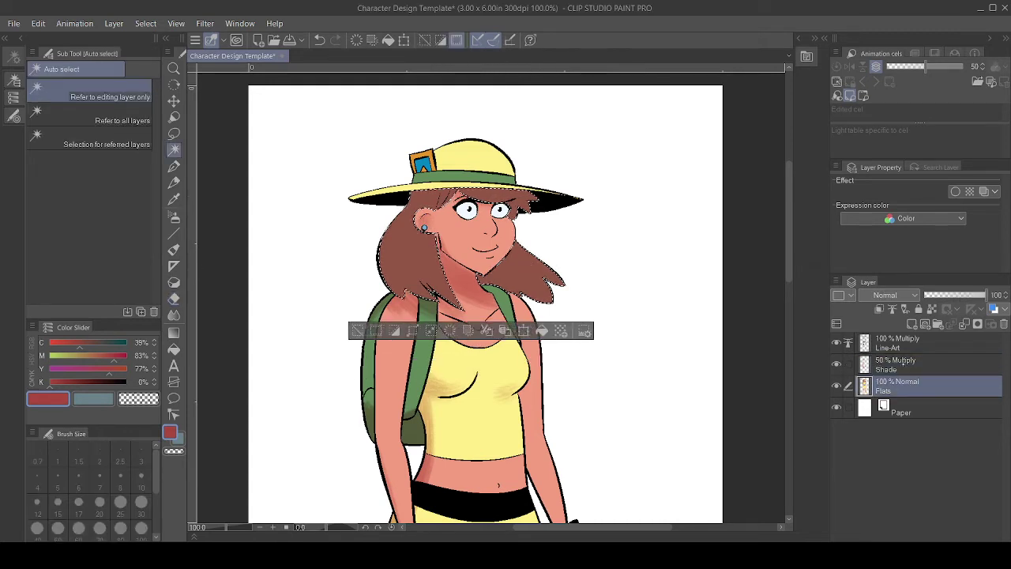
left_click(894, 360)
Shade the hair beneath the hat and beside the neck, clear the selection, and return to the Flats layer.
key("b")
key("b")
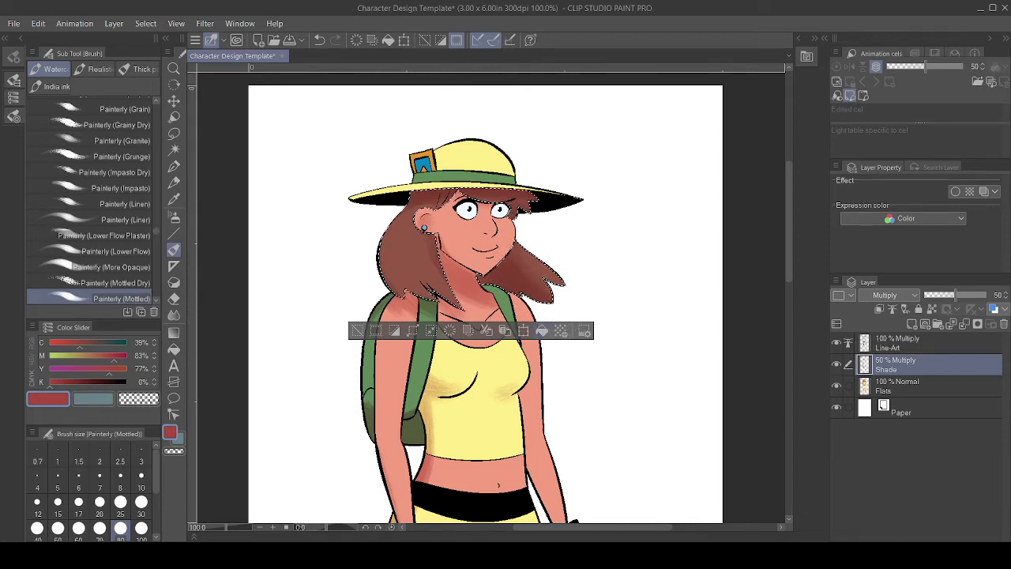
key("ctrl+d")
left_click(922, 390)
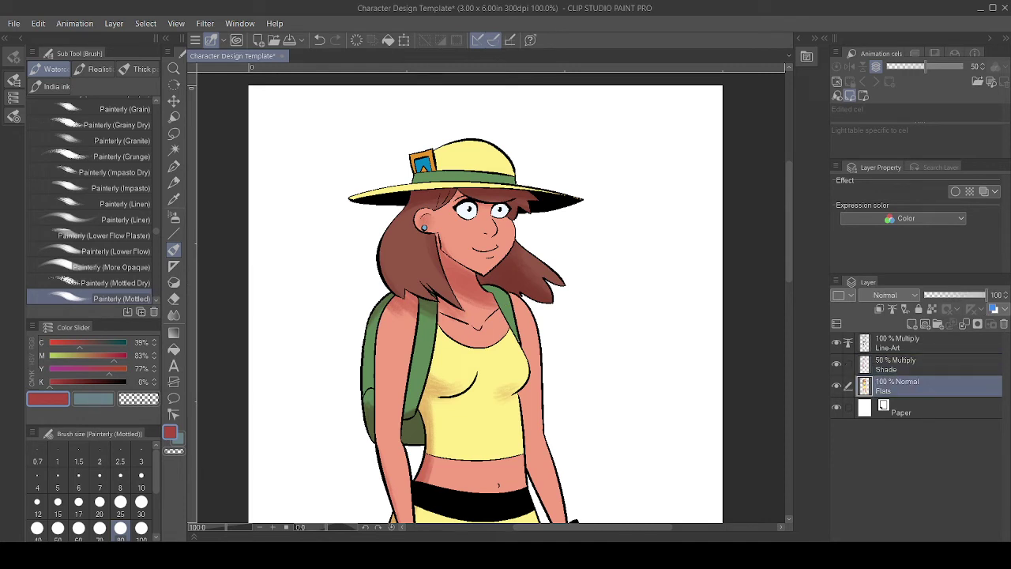
Select the face skin with Auto select on the Flats layer, shade it beneath the hat on the Shade layer, and clear the selection.
key("w")
left_click(472, 237)
key("alt+bracketright")
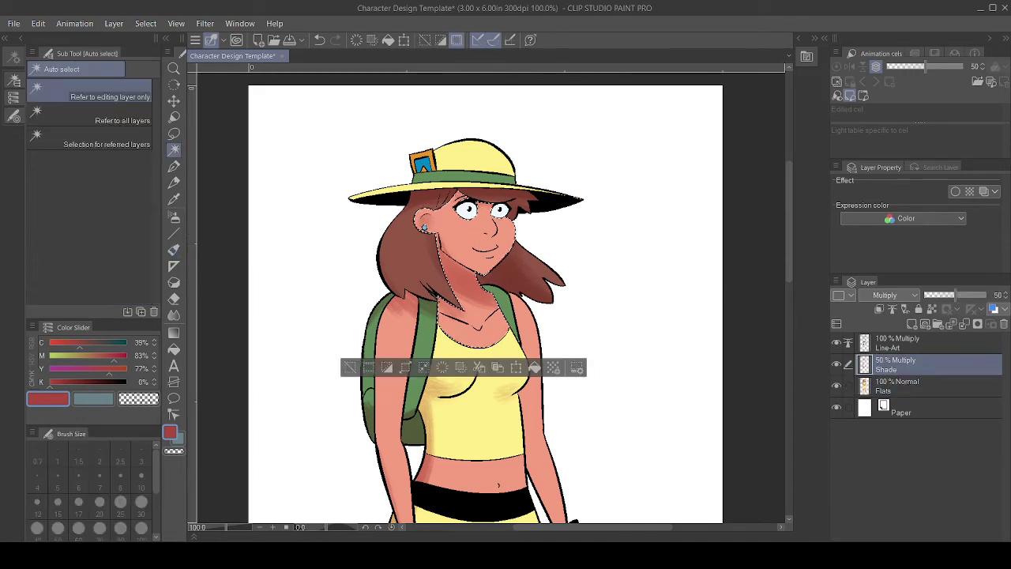
left_click(174, 249)
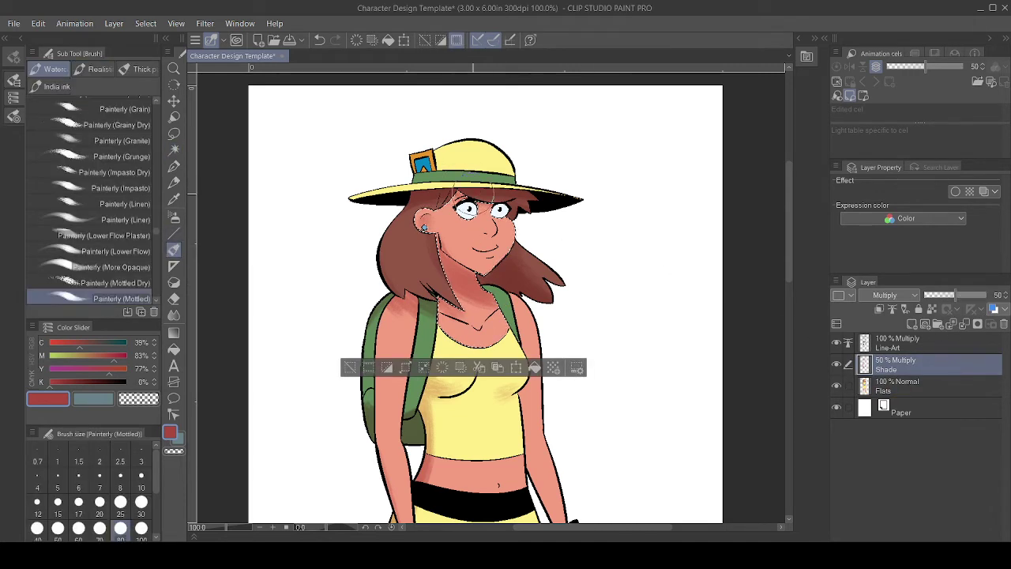
key("ctrl+d")
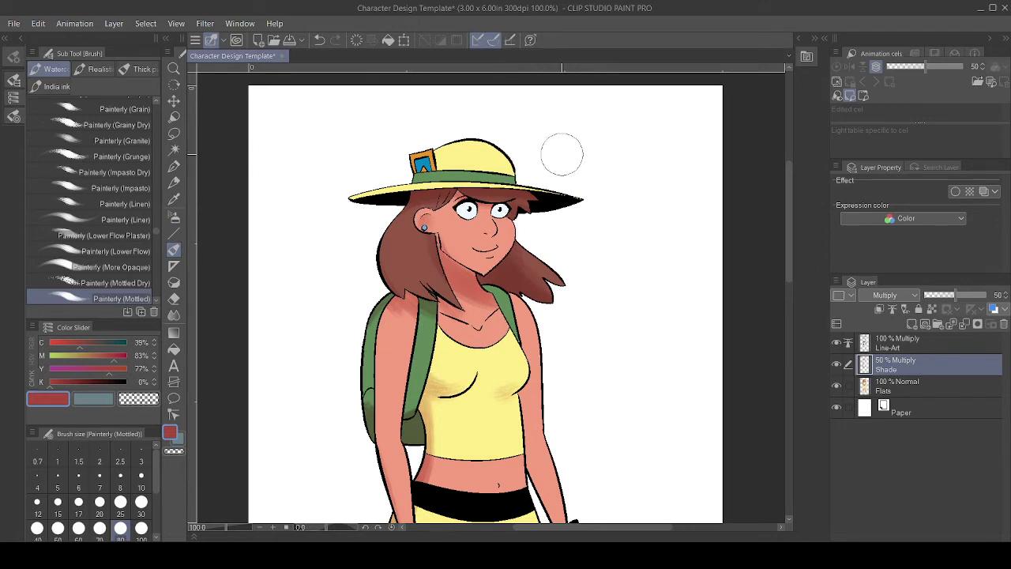
left_click(923, 408)
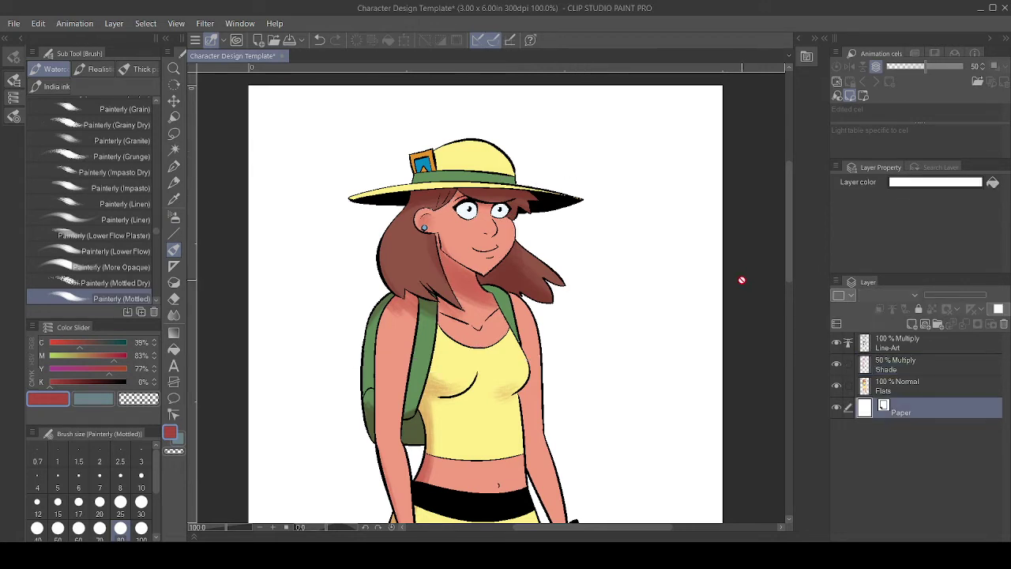
key("w")
left_click(427, 165)
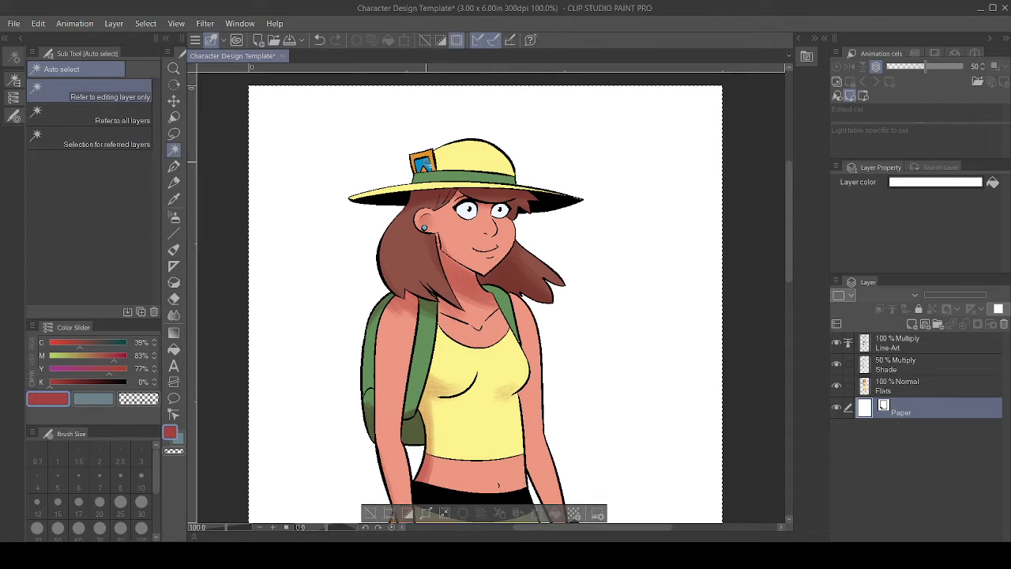
key("ctrl+d")
Select the hat's badge, band and brim on the Flats layer, shade them on the Shade layer, and clear the selection.
left_click(885, 385)
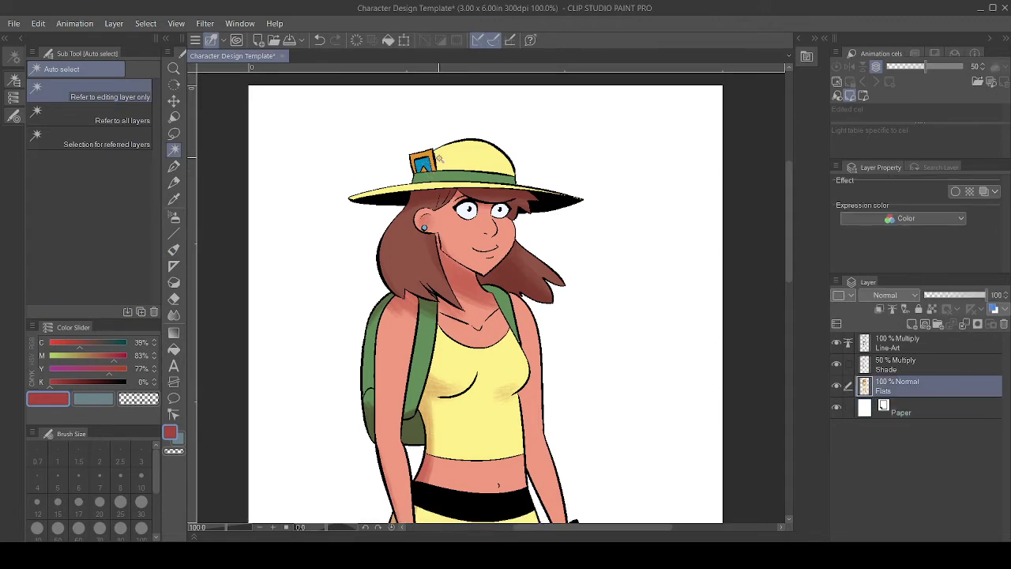
left_click(424, 164)
left_click(433, 154, "shift")
left_click(430, 176, "shift")
left_click(431, 185, "shift")
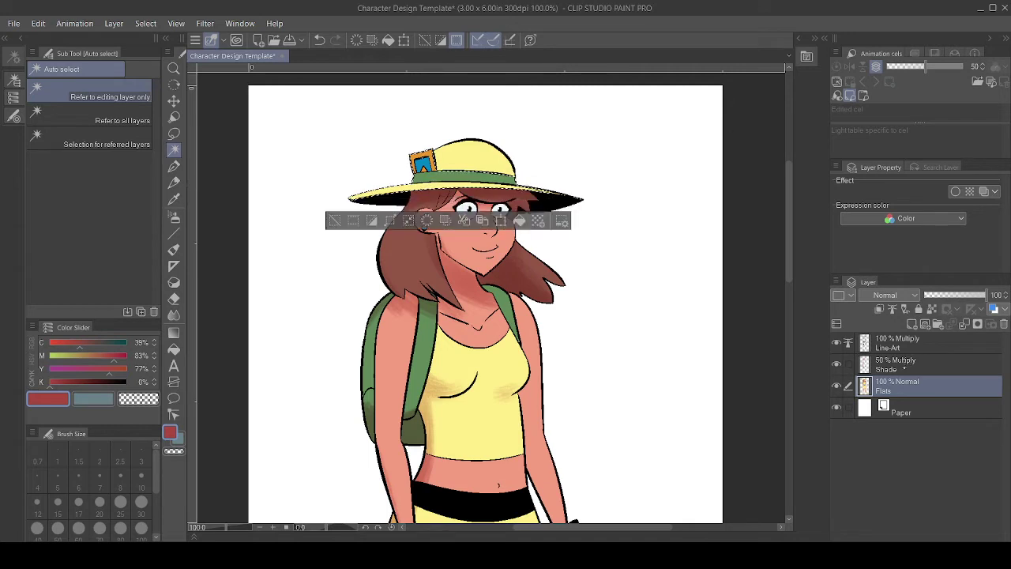
left_click(901, 364)
left_click(174, 250)
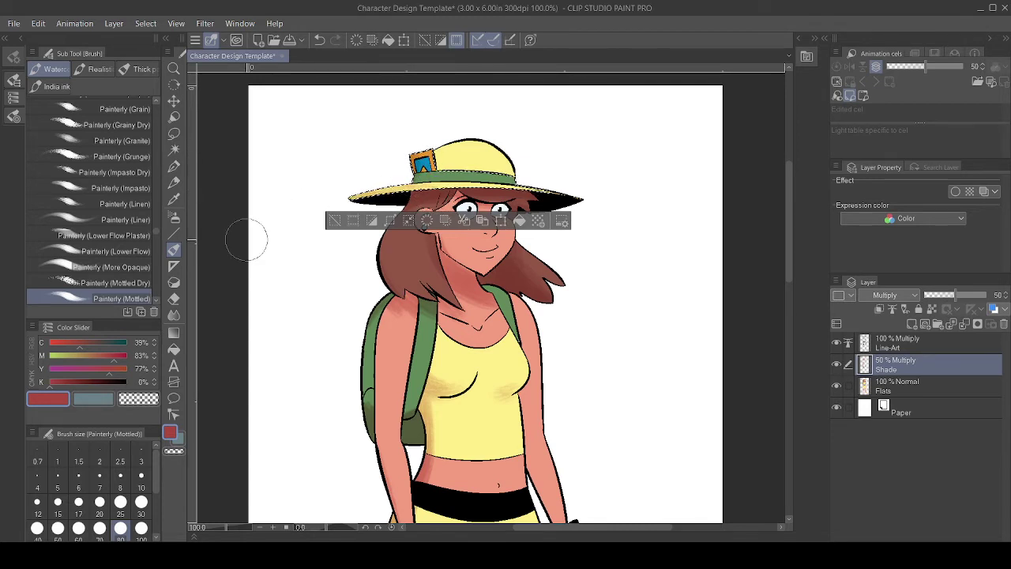
key("ctrl+d")
Select the midriff, the arm with the black wristband and its hand on the Flats layer, and make the Shade layer active.
scroll(248, 241, "down", 2)
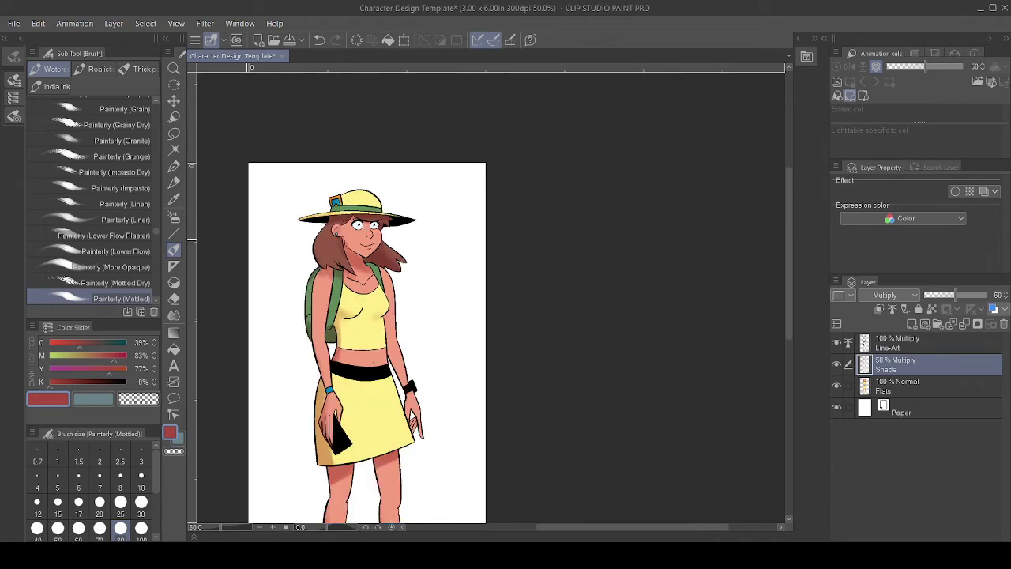
scroll(247, 241, "up", 2)
left_click_drag(630, 410, 475, 151)
left_click(916, 391)
key("w")
left_click(397, 221)
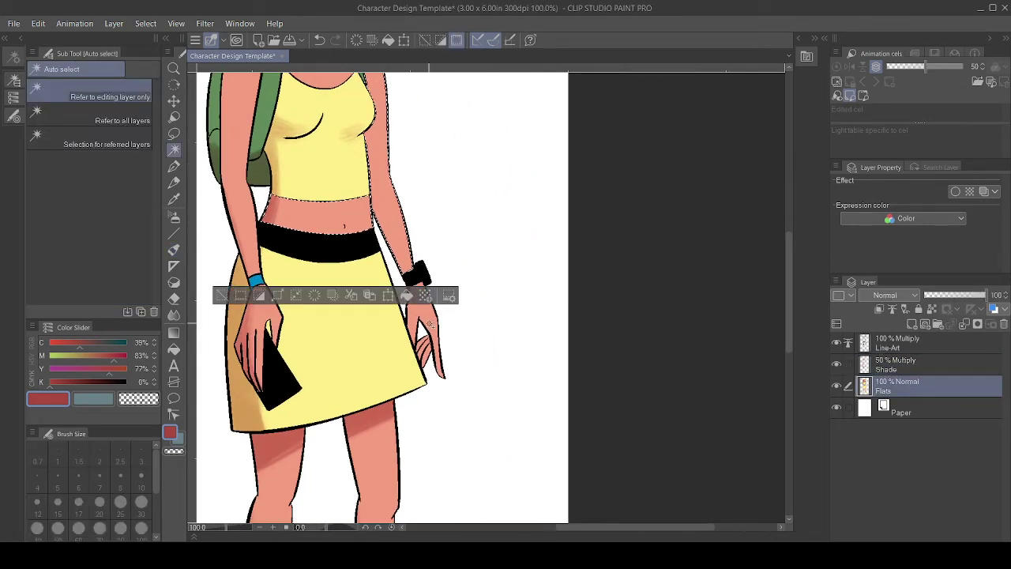
left_click(430, 340, "shift")
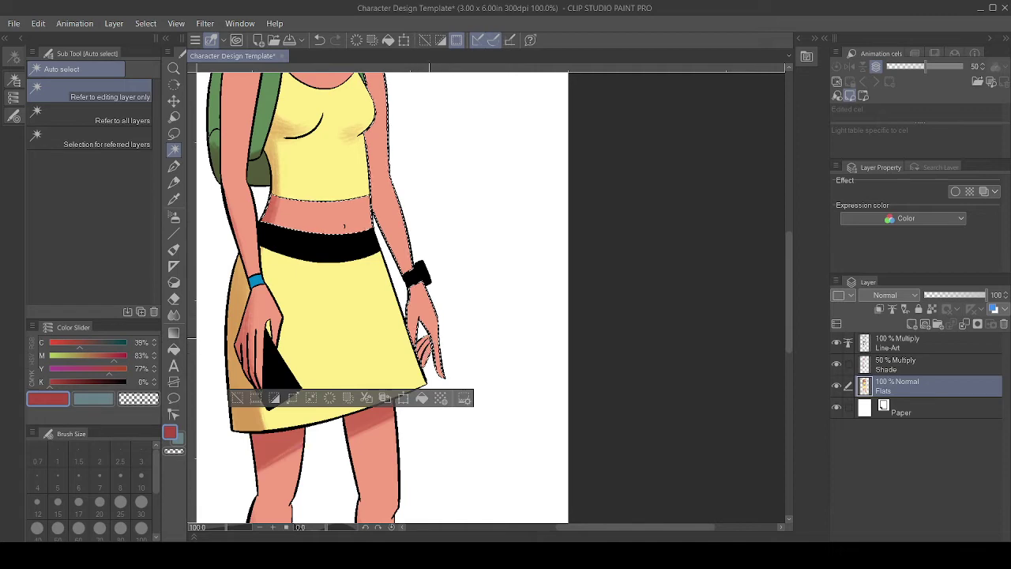
left_click(915, 362)
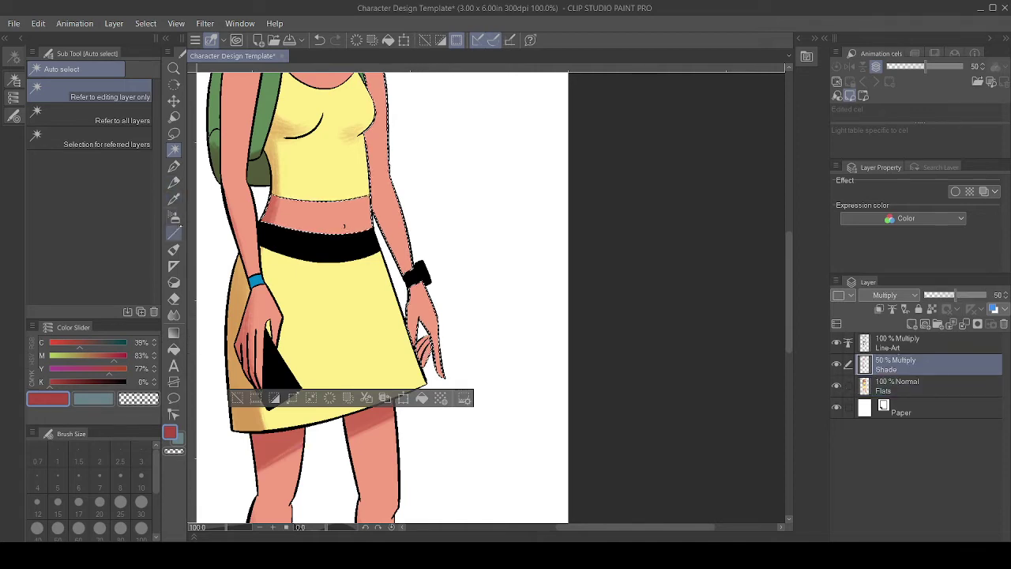
Brush shadow along the inner edge of the arm with the black wristband using Painterly (Mottled), and clear the selection.
left_click(174, 216)
key("b")
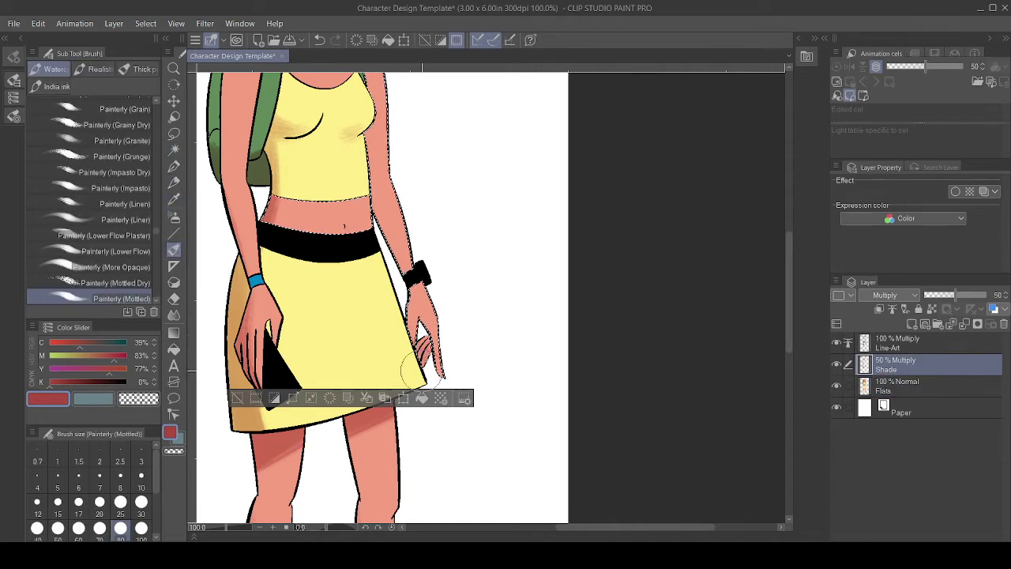
left_click_drag(409, 187, 424, 268)
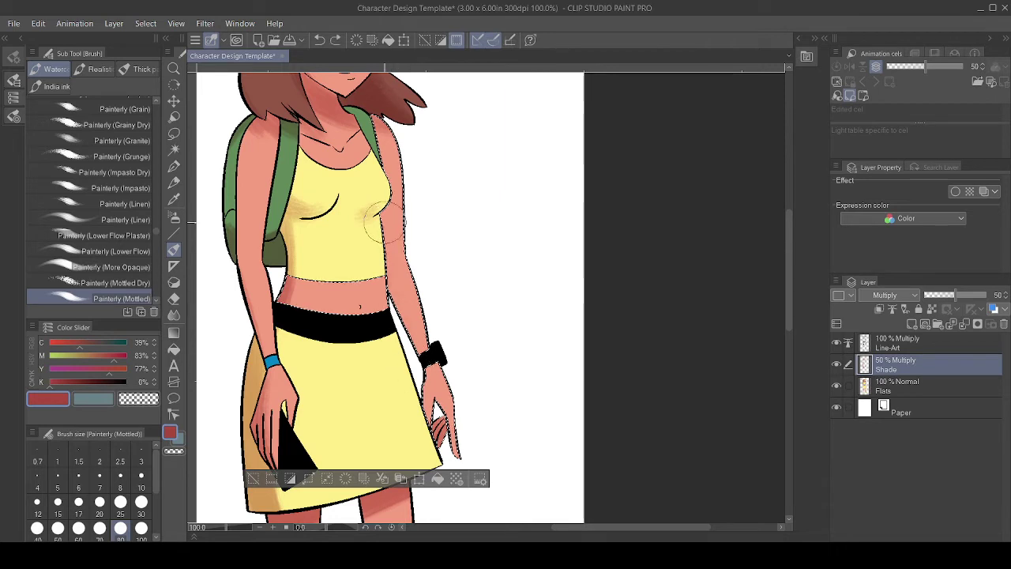
key("ctrl+d")
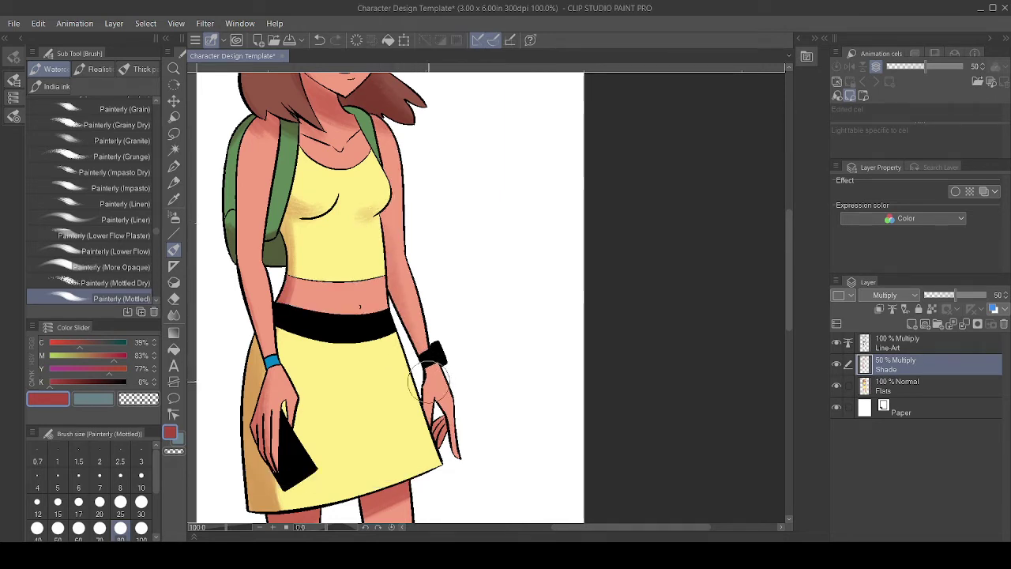
Select the backpack strap beneath the windblown hair on the Flats layer, shade its upper part on the Shade layer, and clear the selection.
left_click_drag(515, 270, 658, 367)
left_click(893, 386)
key("w")
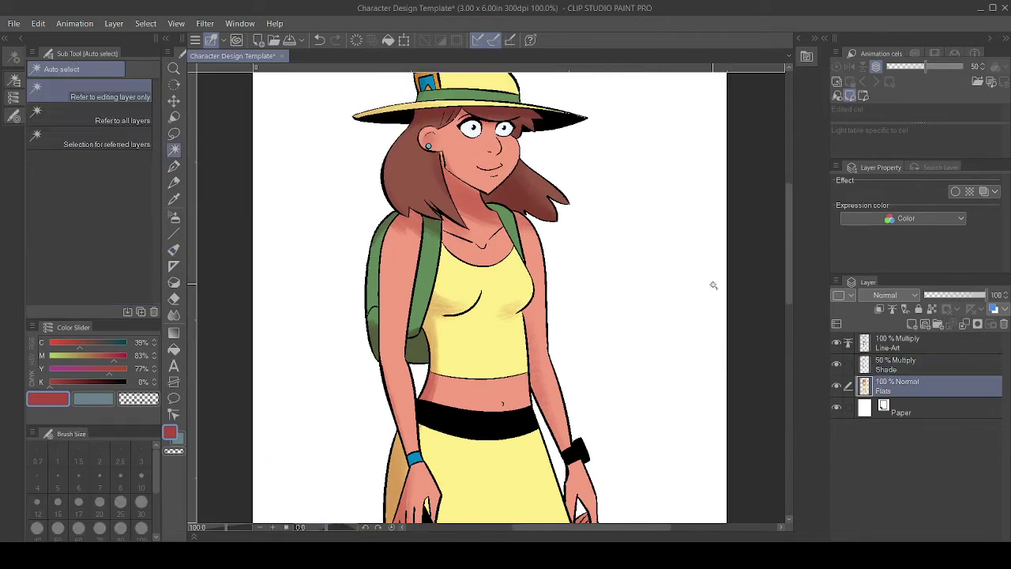
left_click(513, 216)
key("alt+bracketright")
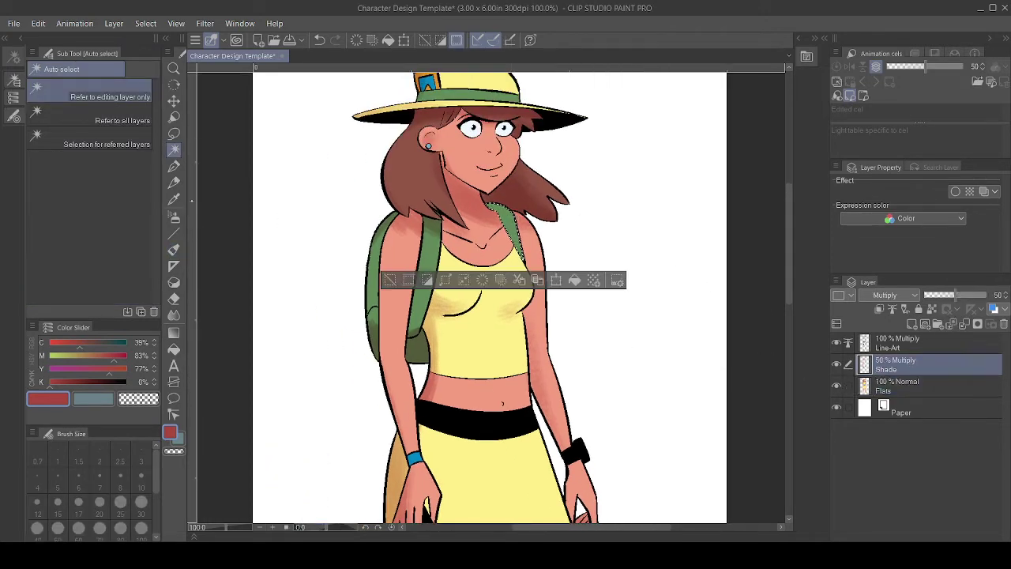
left_click(173, 217)
left_click(173, 249)
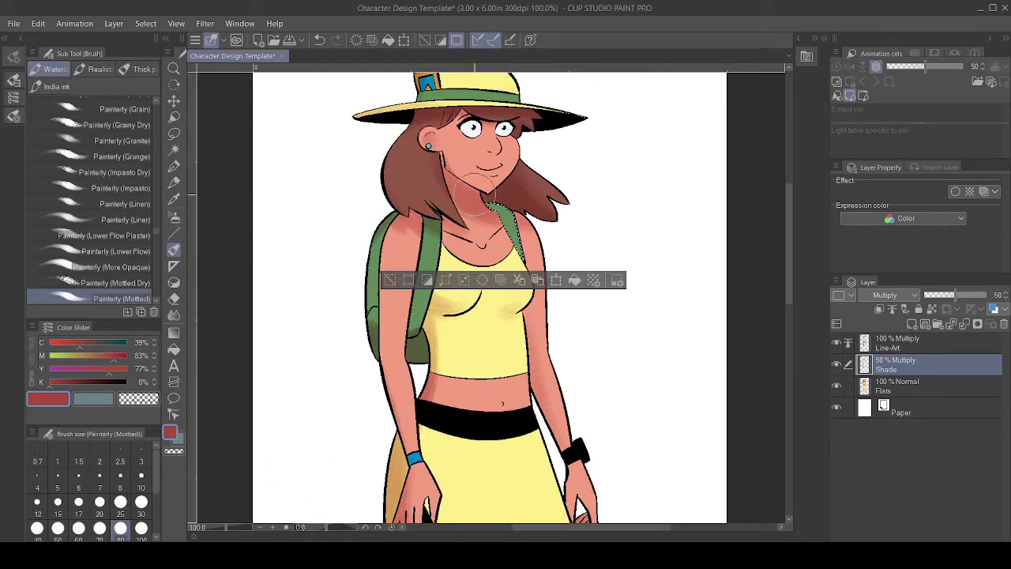
key("ctrl+d")
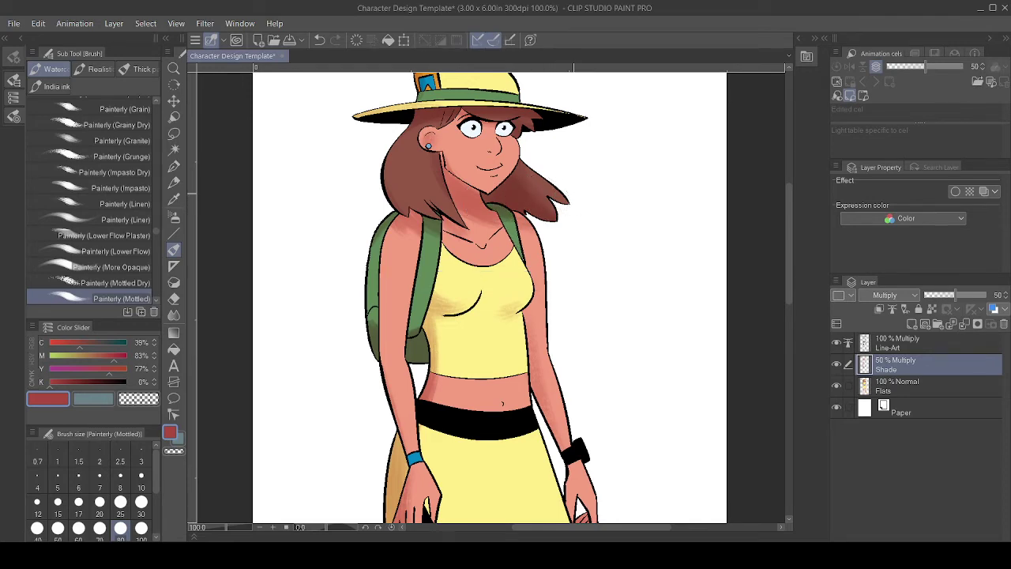
Select the empty background around the figure with Auto select on the Flats layer, and make the Shade layer active.
scroll(575, 194, "down", 3)
scroll(575, 194, "up", 1)
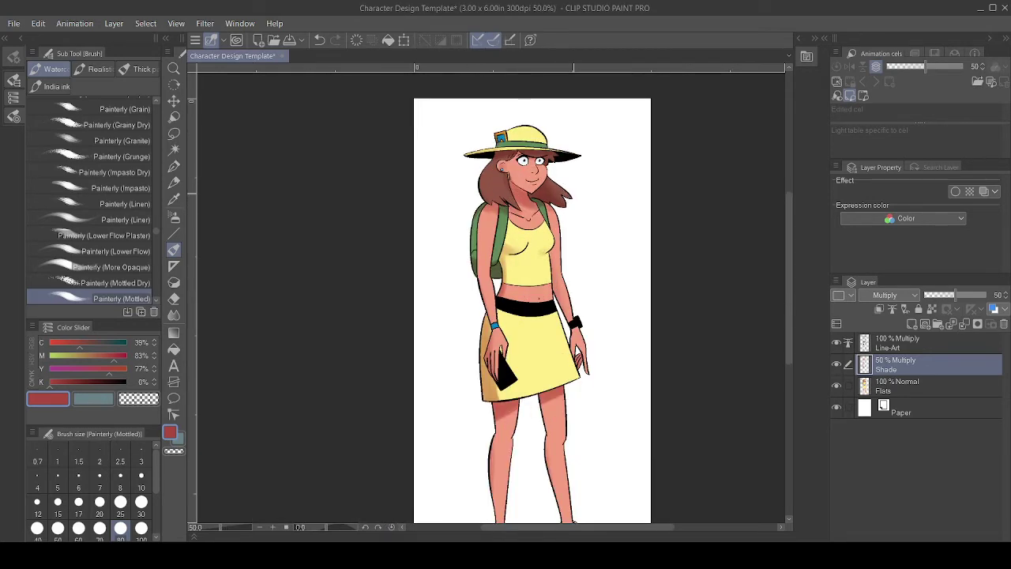
mouse_move(604, 320)
left_mouse_down()
mouse_move(553, 201)
mouse_move(566, 195)
left_mouse_up()
left_click(897, 387)
key("w")
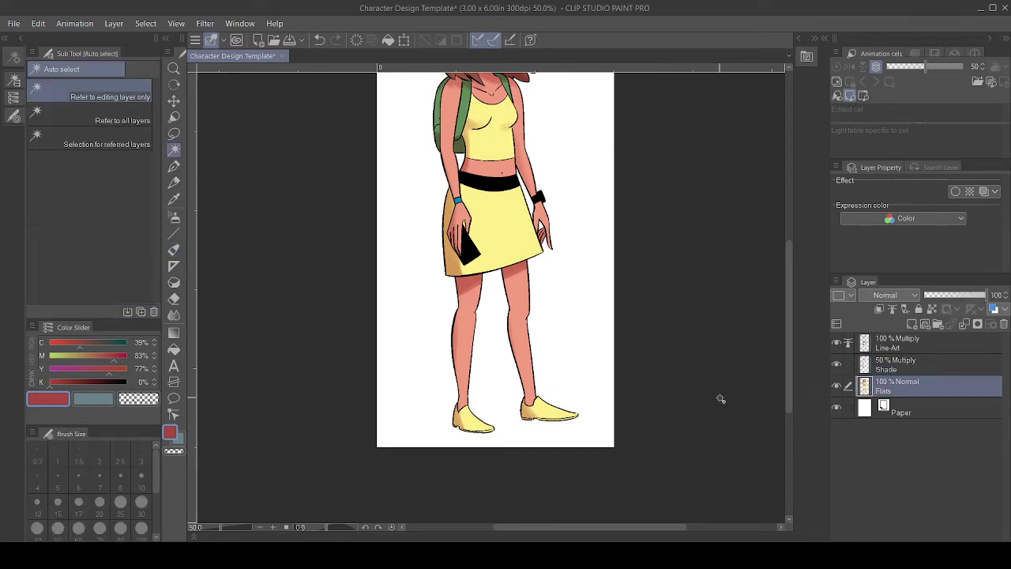
left_click(594, 379)
left_click(898, 365)
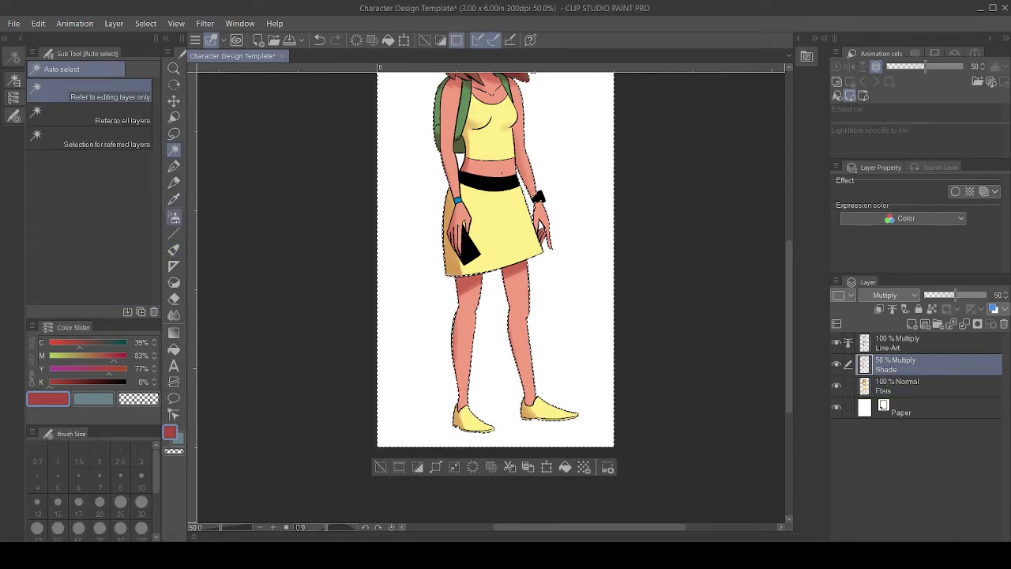
Brush a cast shadow on the ground from both shoes to the page's left edge, redoing unsatisfactory strokes, and clear the selection.
key("b")
left_click_drag(582, 360, 690, 246)
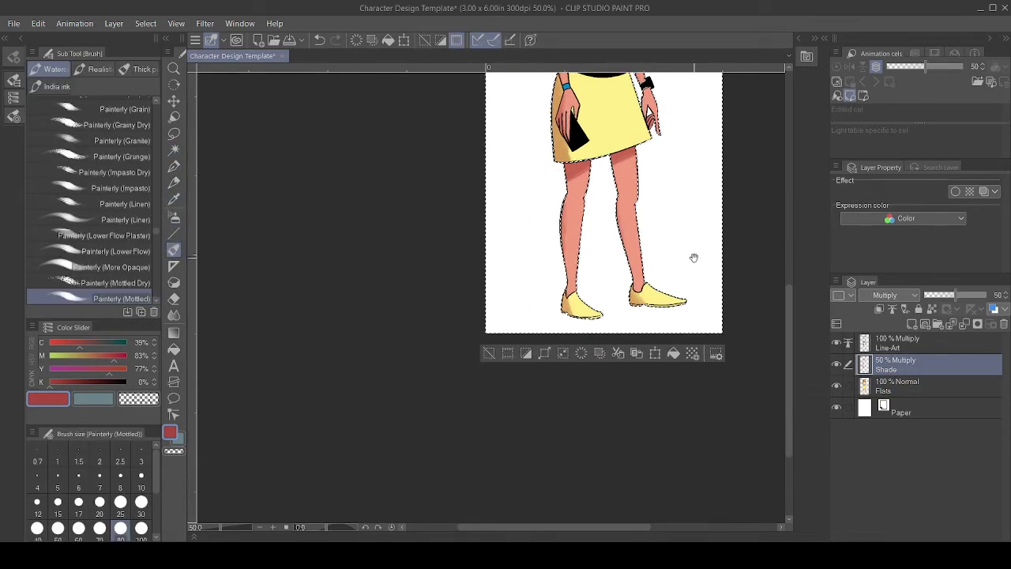
left_click_drag(427, 318, 528, 300)
key("ctrl+z")
mouse_move(592, 310)
left_mouse_down()
mouse_move(396, 301)
mouse_move(630, 298)
mouse_move(370, 282)
mouse_move(688, 298)
left_mouse_up()
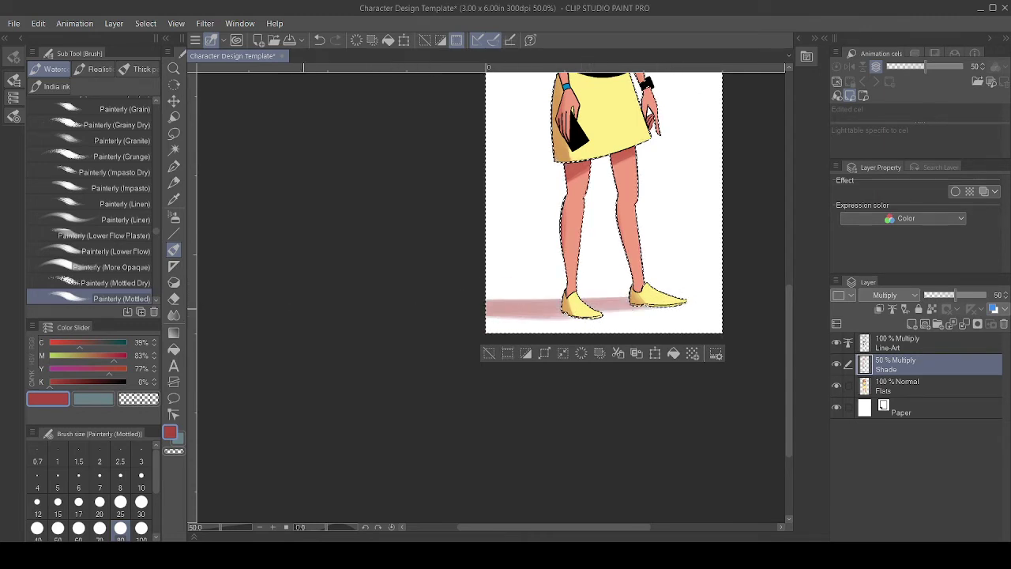
key("ctrl+z")
left_click_drag(605, 299, 345, 293)
left_click_drag(598, 302, 433, 300)
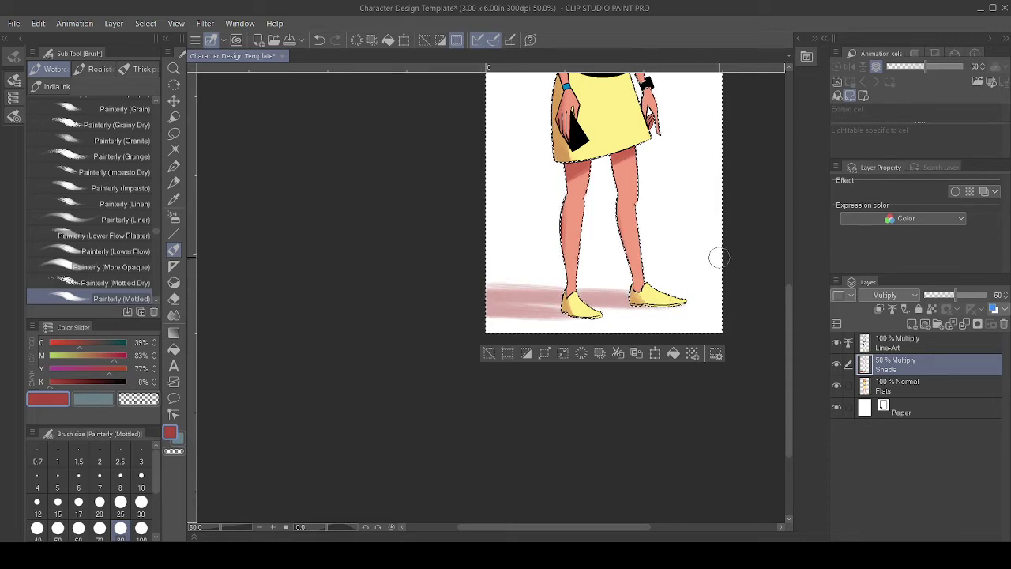
left_click_drag(609, 324, 549, 472)
key("ctrl+d")
Select the hat's crown, green band and brim with Auto select on the Flats layer.
mouse_move(590, 258)
left_mouse_down()
mouse_move(549, 399)
mouse_move(558, 295)
left_mouse_up()
left_click(939, 392)
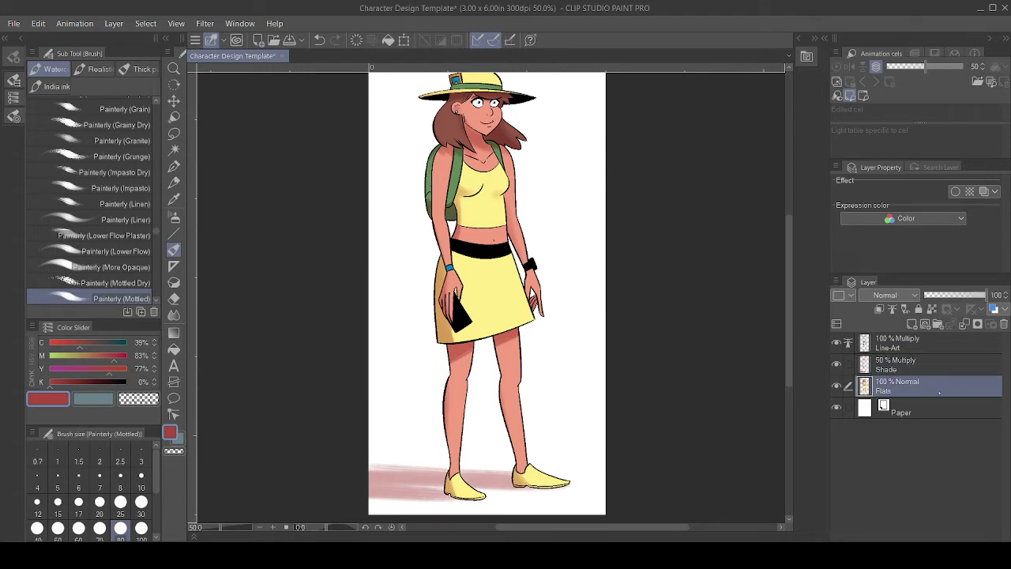
key("ctrl+minus")
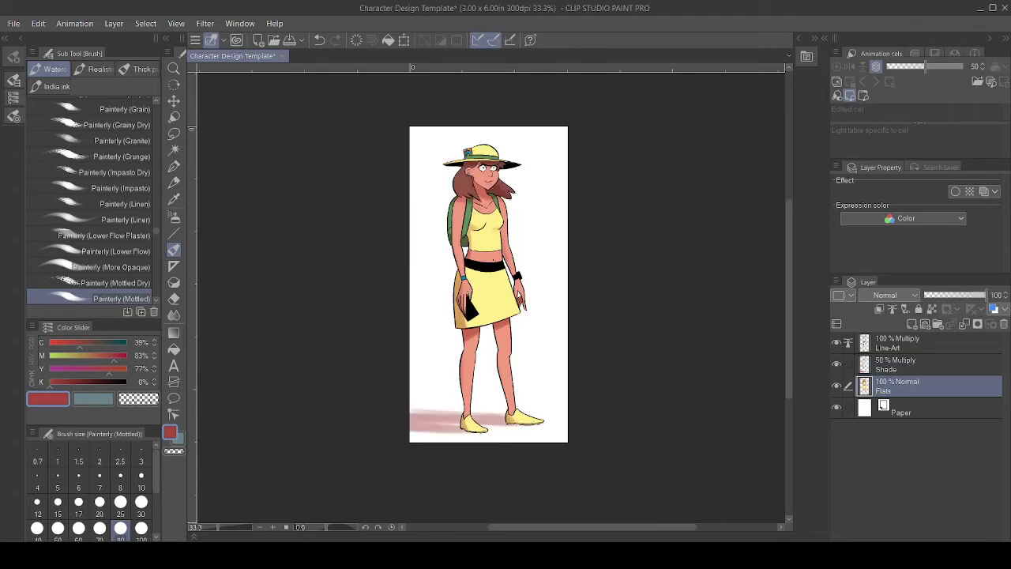
key("w")
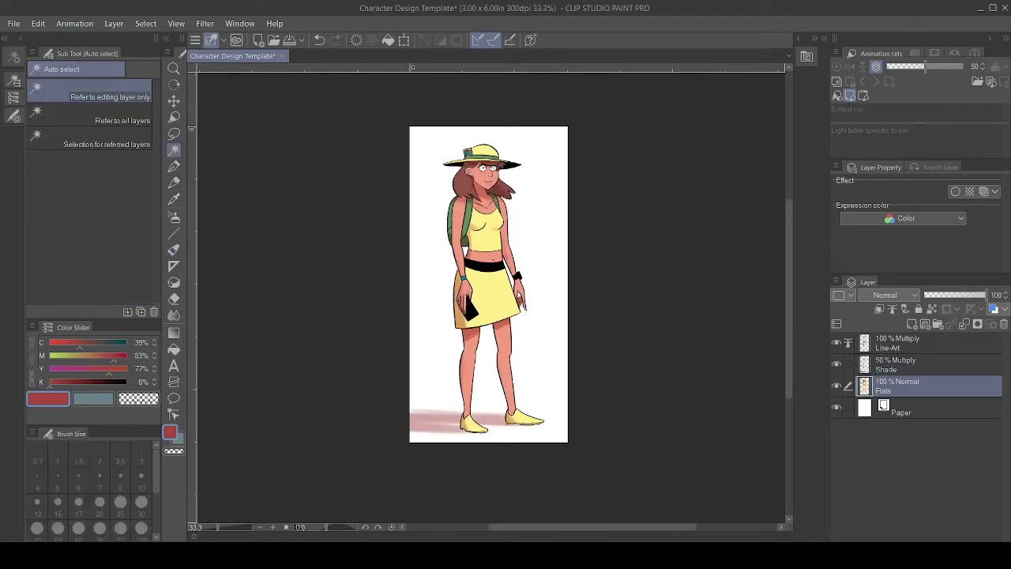
key("ctrl+plus")
key("ctrl+plus")
left_click_drag(551, 247, 467, 375)
left_click(411, 135)
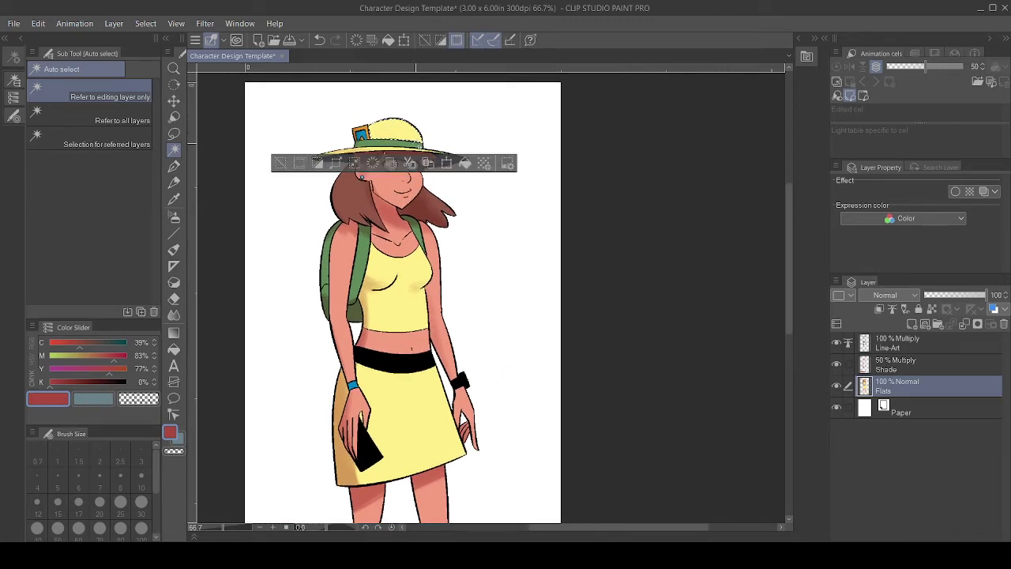
left_click(411, 144, "shift")
left_click(422, 151, "shift")
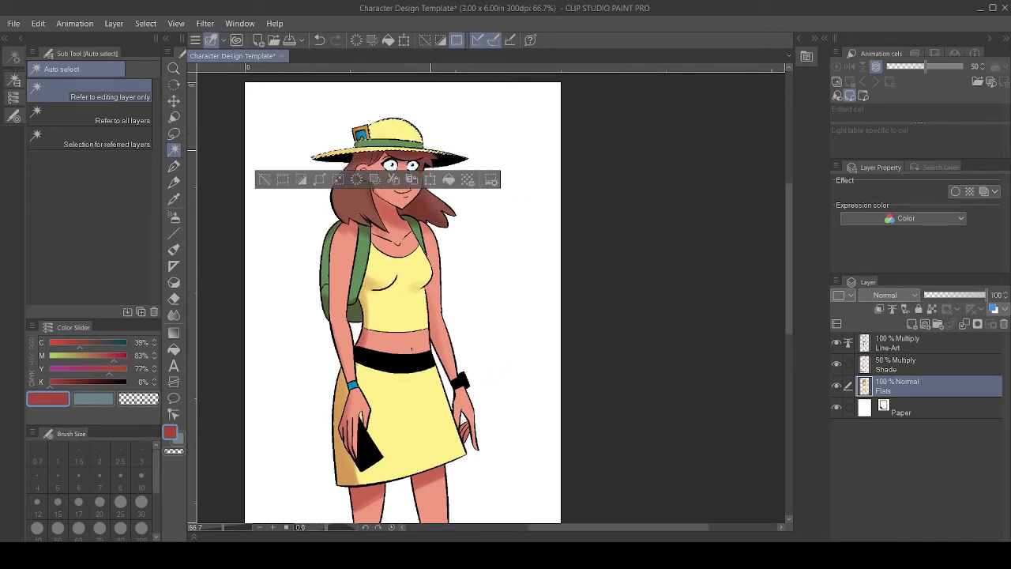
Add a new raster layer directly above the Shade layer and lower its opacity to 14%, with the Painterly (Mottled) brush active.
left_click(174, 249)
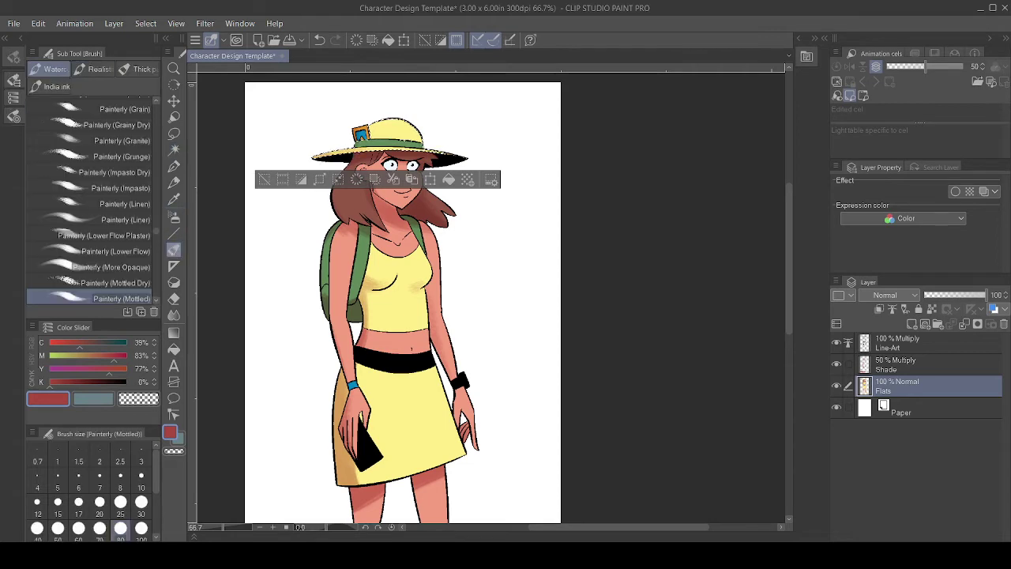
left_click(932, 364)
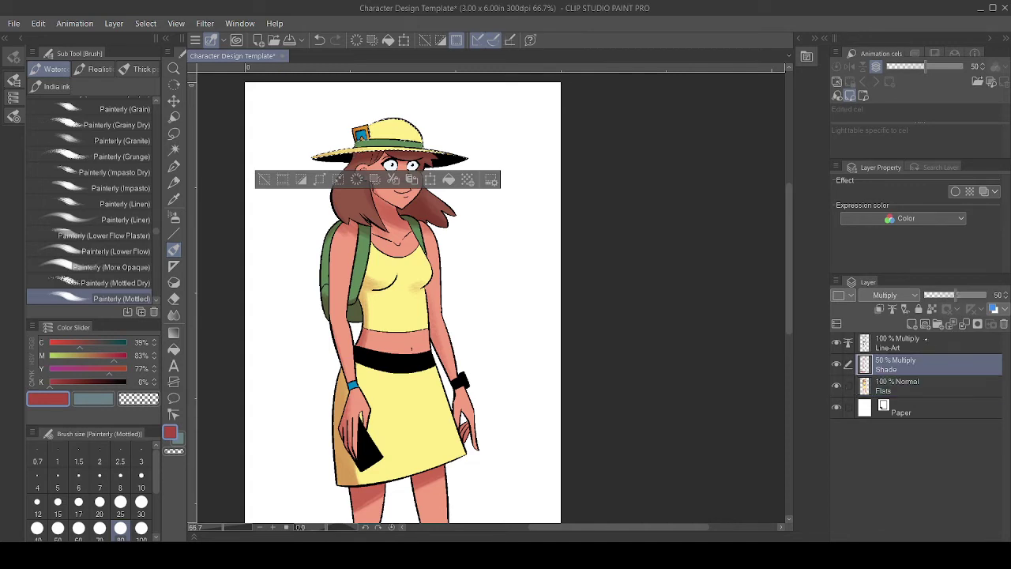
left_click(913, 324)
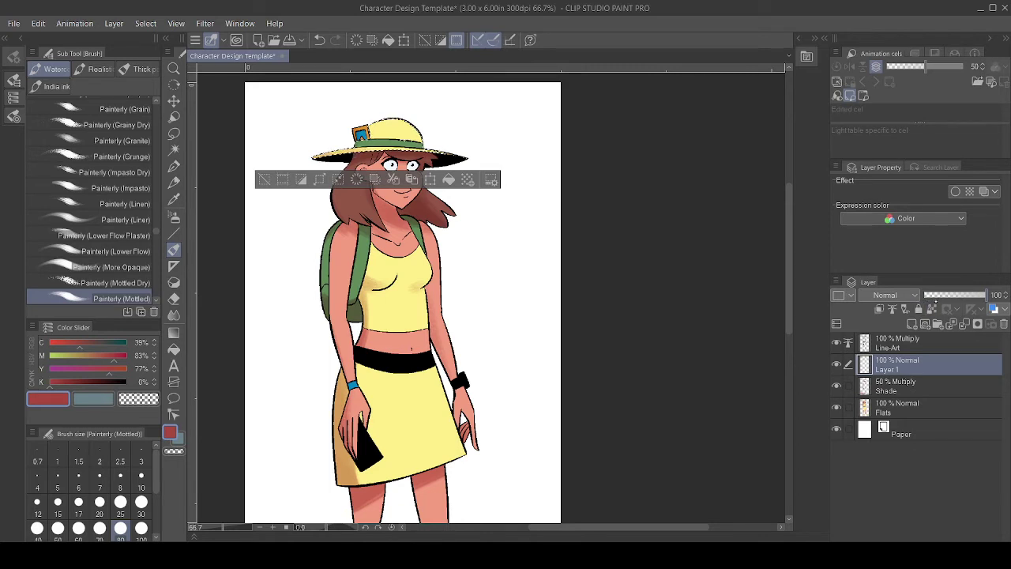
left_click(945, 294)
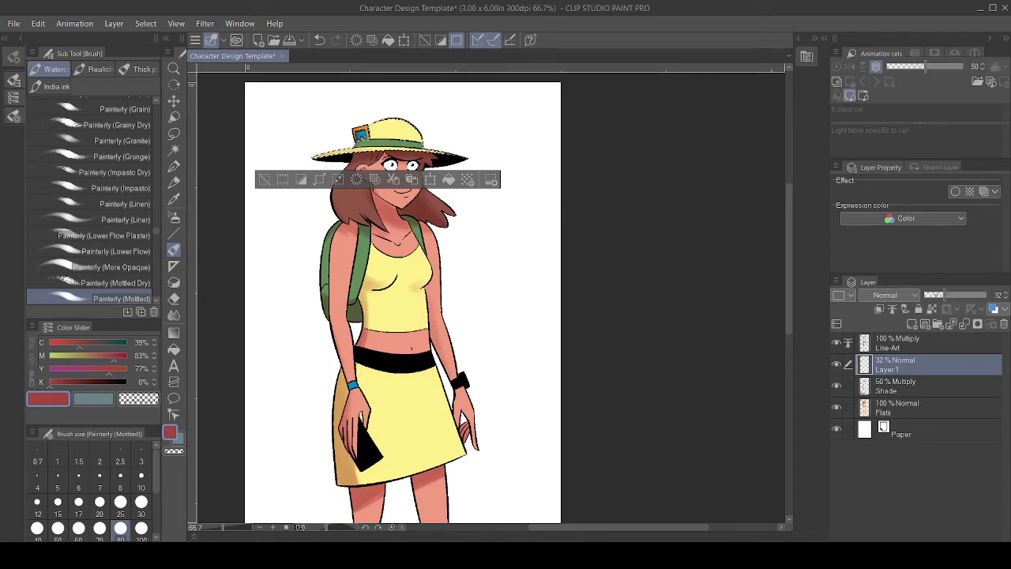
left_click_drag(943, 295, 933, 295)
Mix a pale yellow brush colour of C 0%, M 0%, Y 24%, K 0%.
left_click(51, 342)
left_click(50, 356)
left_click(68, 369)
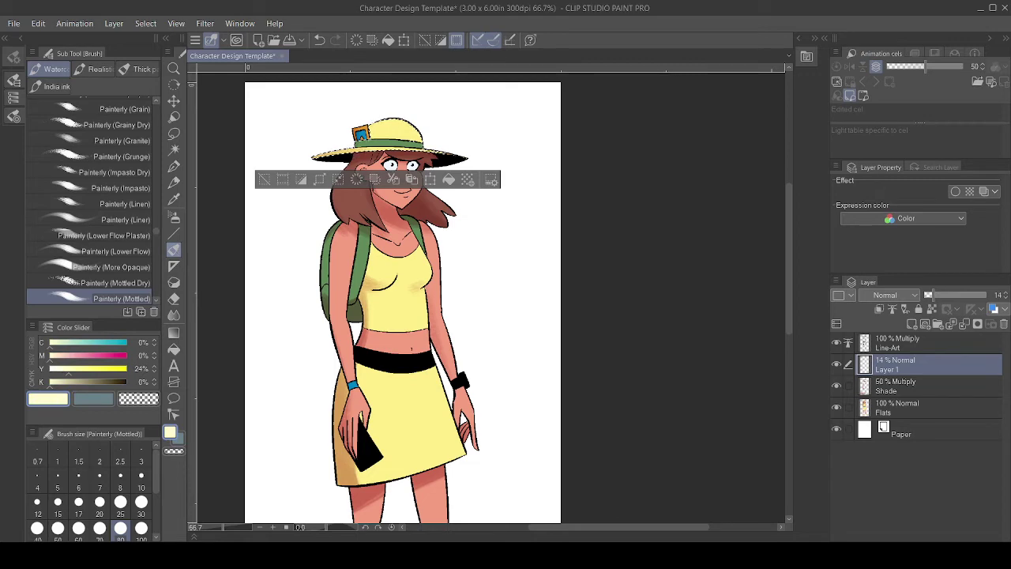
Reduce the brush colour's yellow to 3%, brush highlights along the hat's lit side, redoing unsatisfactory strokes, and clear the selection.
key("ctrl+plus")
left_click_drag(469, 189, 497, 340)
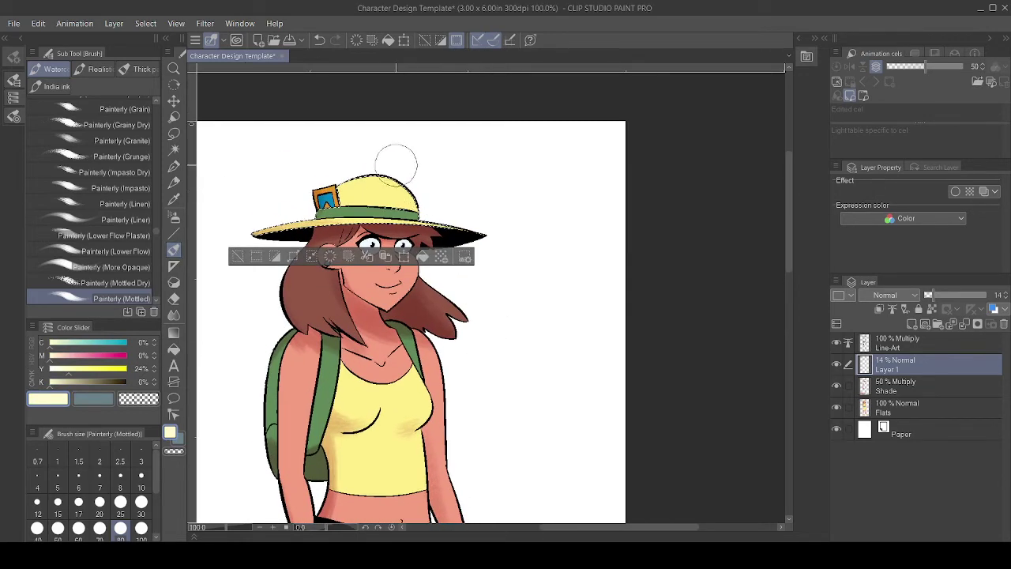
key("ctrl+z")
left_click_drag(62, 368, 51, 368)
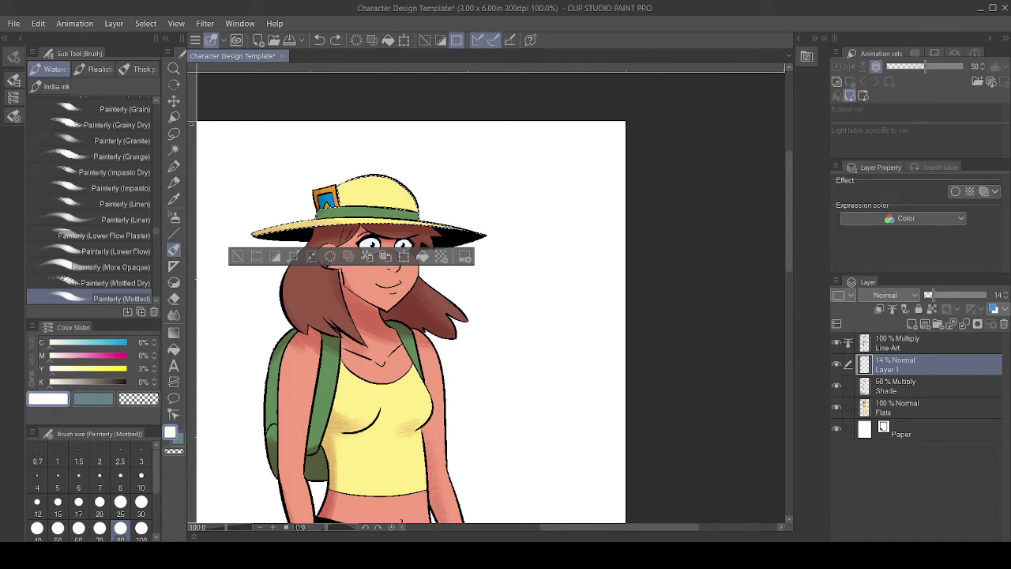
left_click_drag(393, 178, 431, 204)
key("ctrl+z")
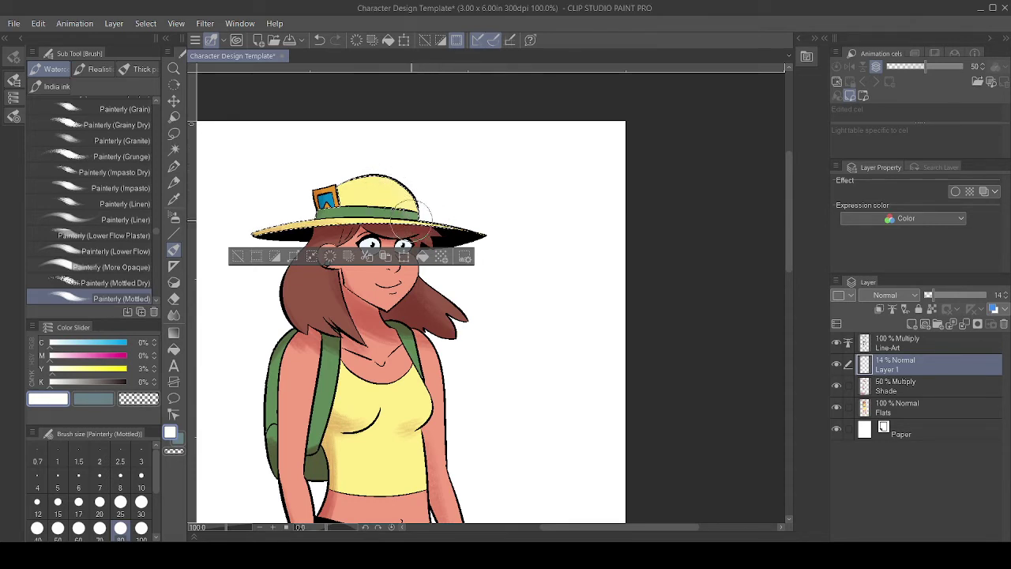
key("ctrl+d")
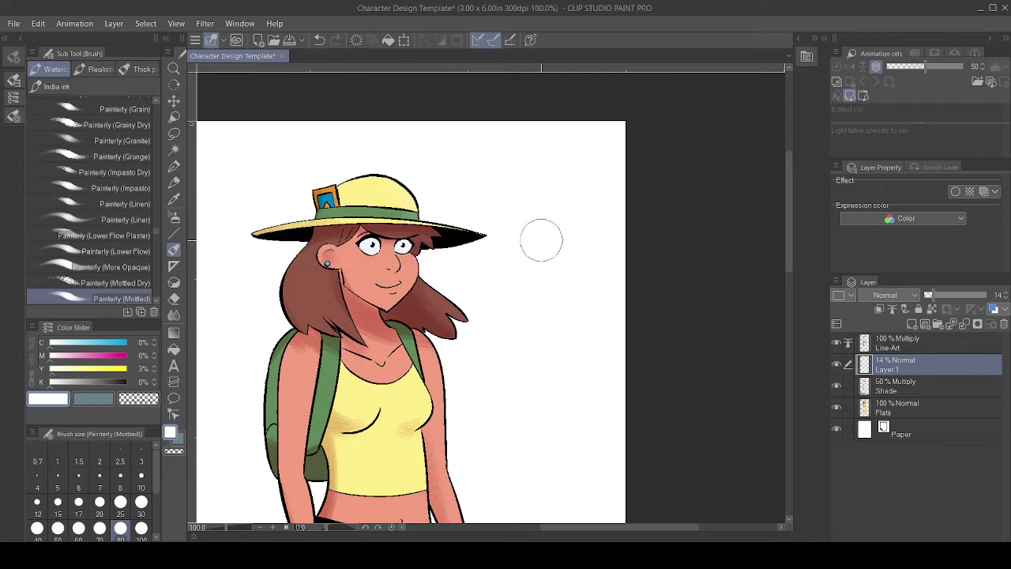
Select the hair on both sides of the face with Auto select on the Flats layer.
left_click(909, 407)
key("w")
left_click(439, 307)
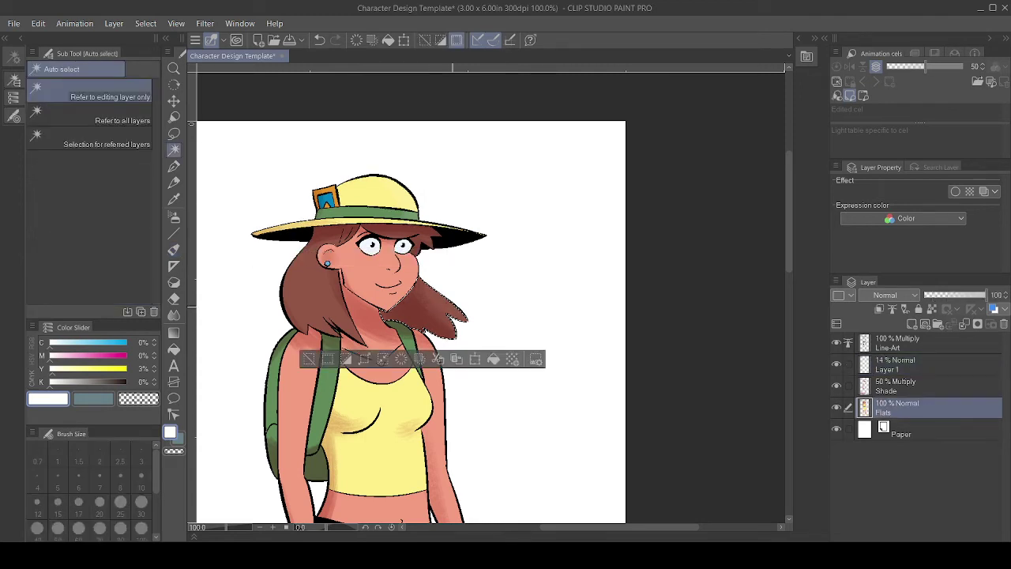
left_click(328, 286, "shift")
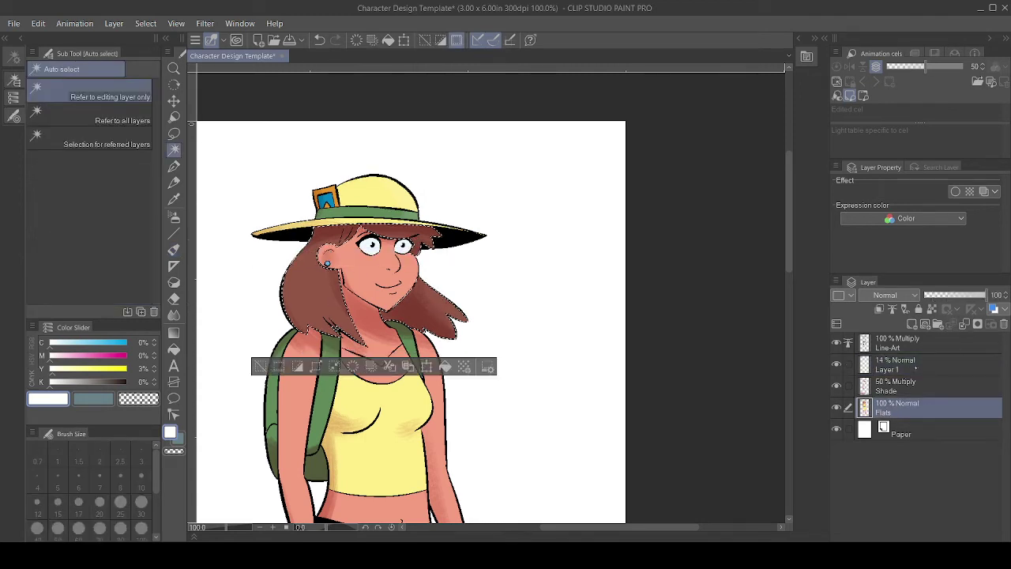
Rename the 14% opacity layer Reflection and brush near-white highlights over the selected hair, clearing the selection at the end.
left_click(919, 362)
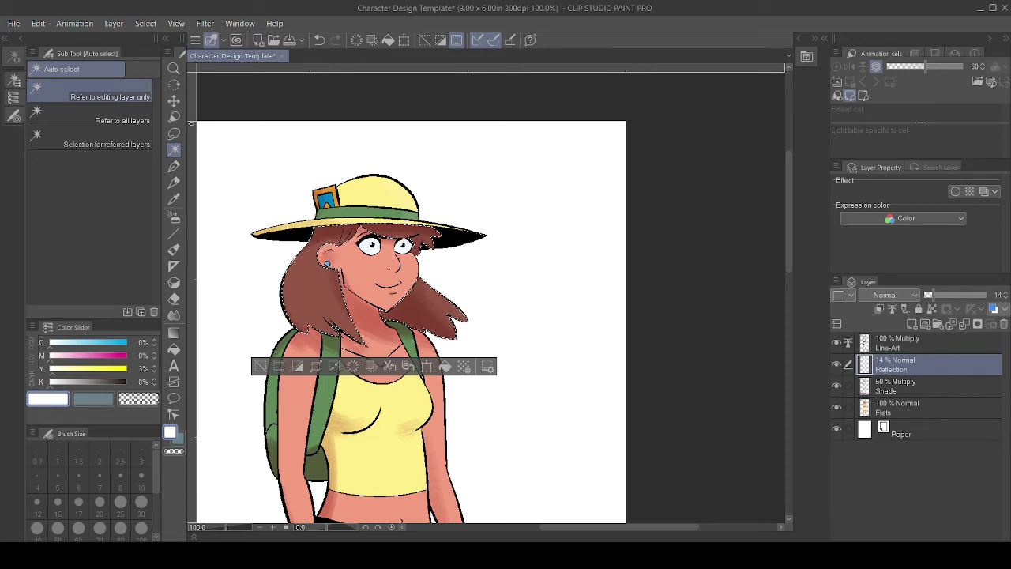
left_click(174, 250)
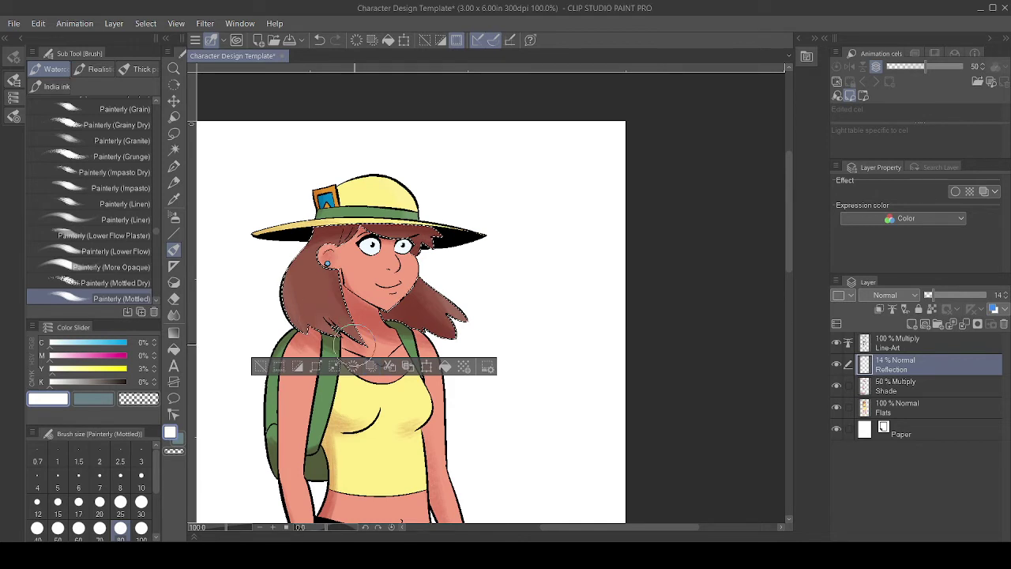
key("ctrl+d")
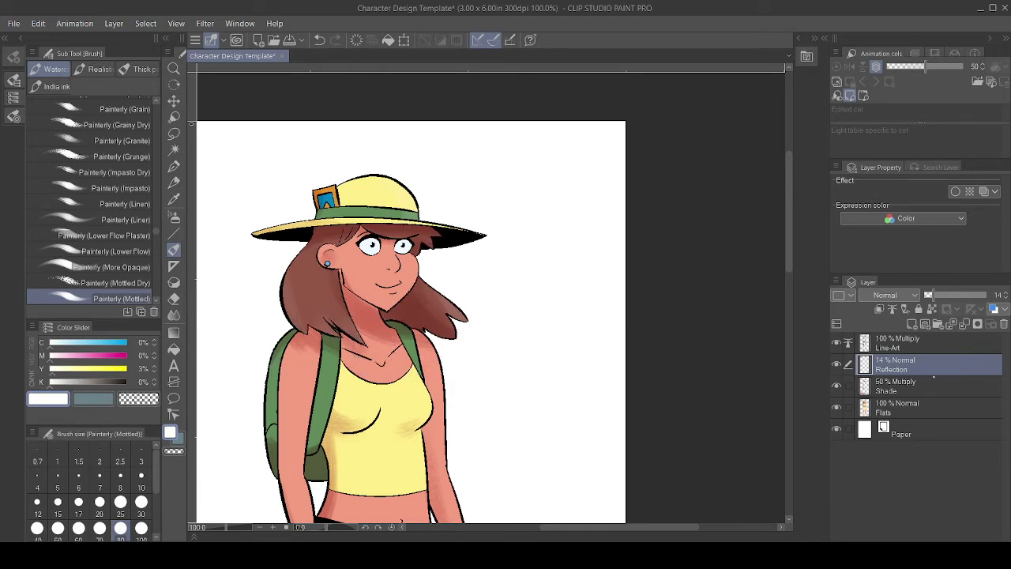
Select the face and neck skin on the Flats layer and brush a highlight along the cheek on the Reflection layer, deselecting at the end.
left_click(925, 406)
key("w")
left_click(417, 275)
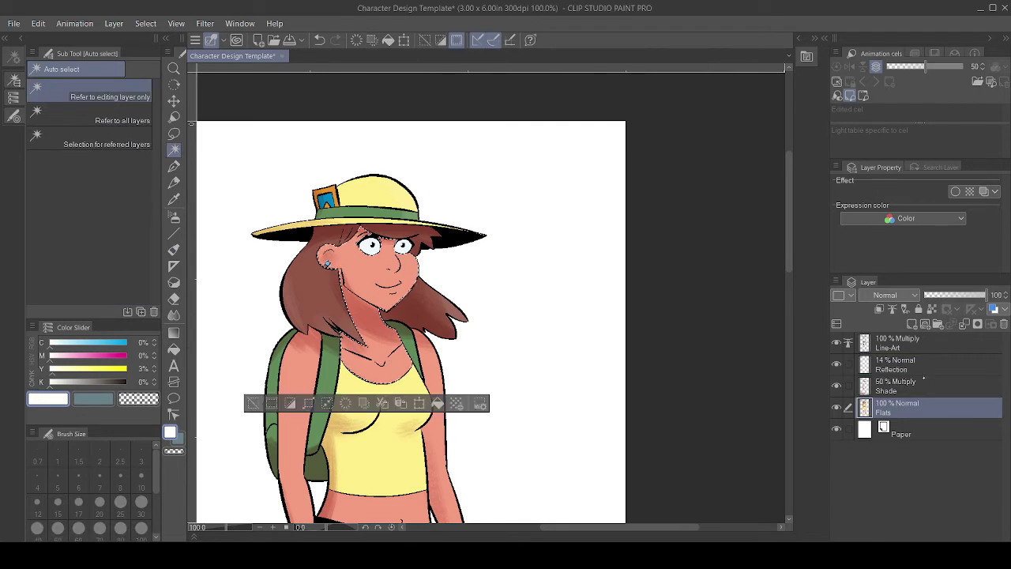
left_click(925, 366)
key("b")
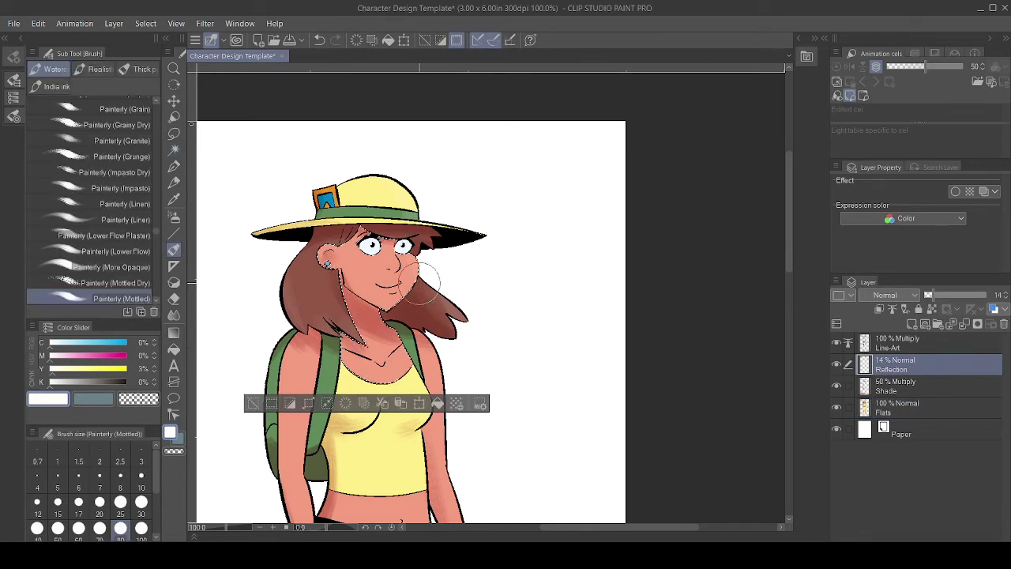
mouse_move(419, 282)
left_mouse_down()
mouse_move(419, 248)
mouse_move(424, 287)
mouse_move(431, 273)
left_mouse_up()
key("ctrl+d")
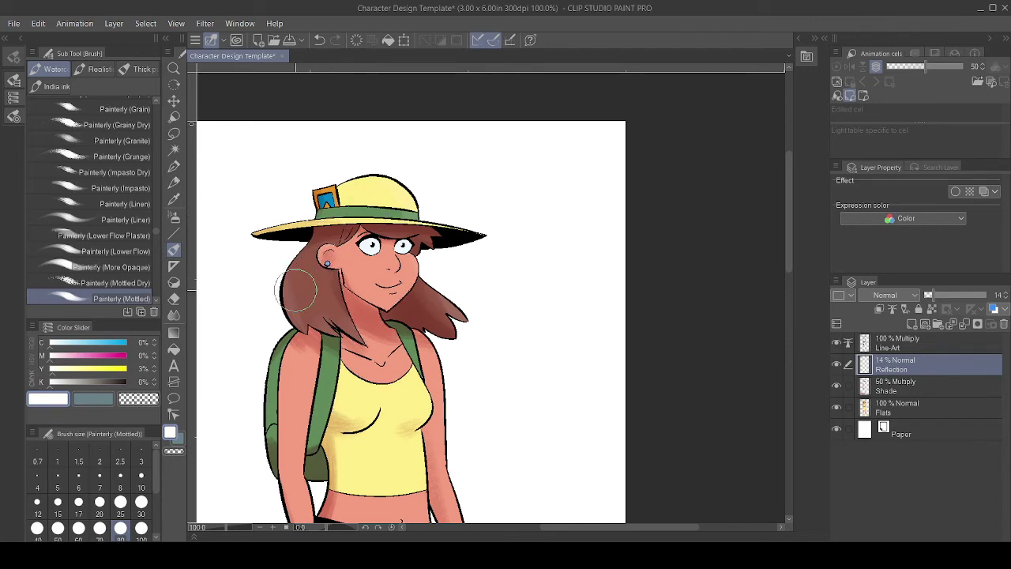
Select the skin of both arms with Auto select on the Flats layer.
left_click(925, 403)
left_click_drag(415, 397, 461, 244)
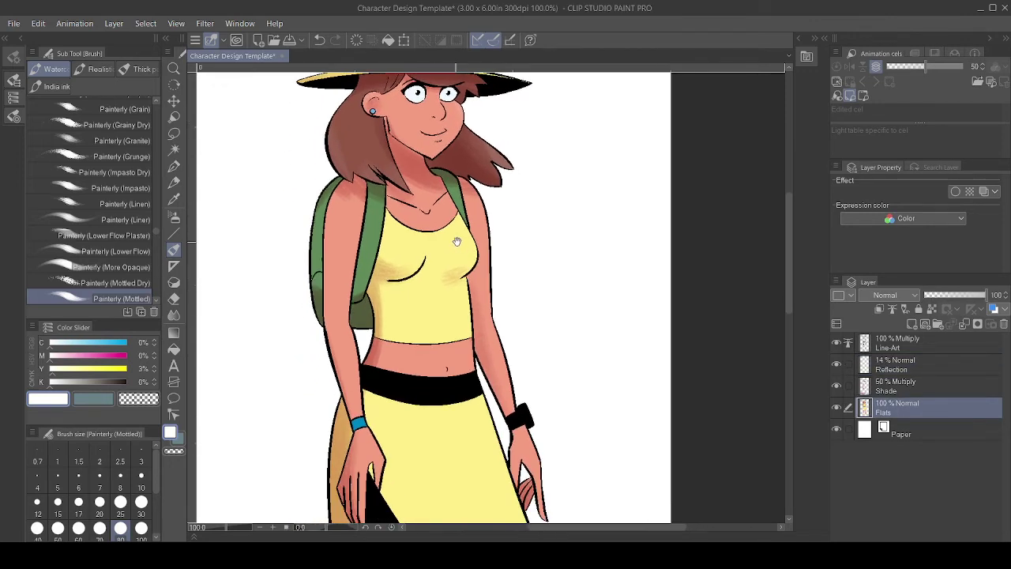
key("w")
left_click(343, 272)
left_click(487, 344, "shift")
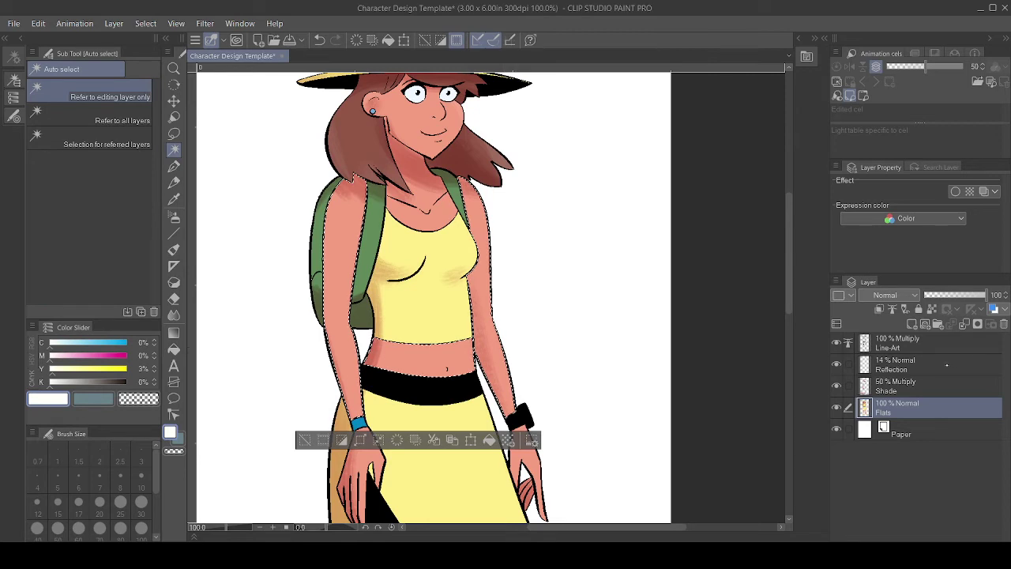
Brush near-white highlights along the selected arms on the Shade layer and clear the selection.
left_click(919, 387)
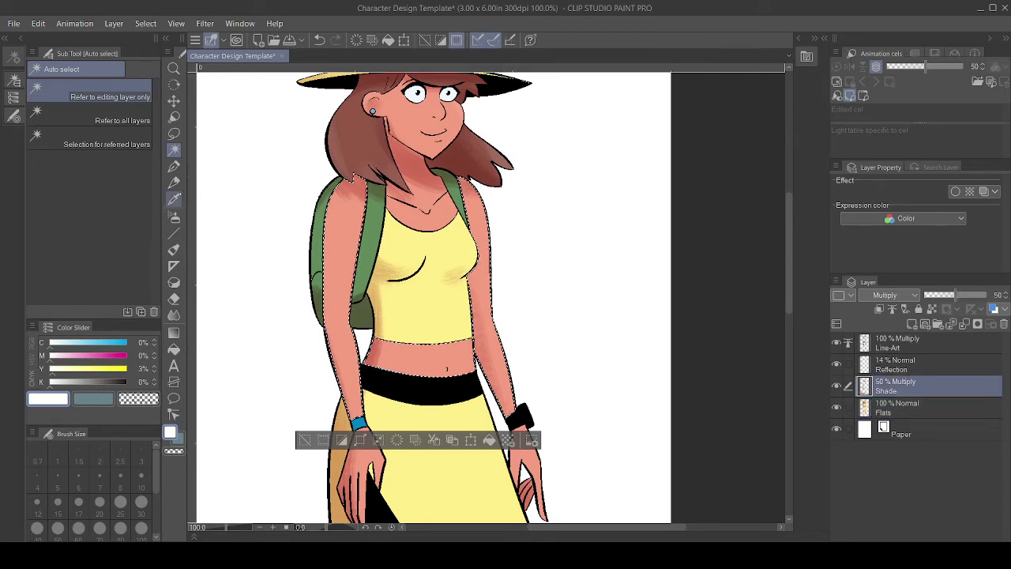
left_click(174, 250)
mouse_move(497, 221)
left_mouse_down()
mouse_move(511, 335)
mouse_move(533, 332)
mouse_move(514, 308)
mouse_move(535, 413)
left_mouse_up()
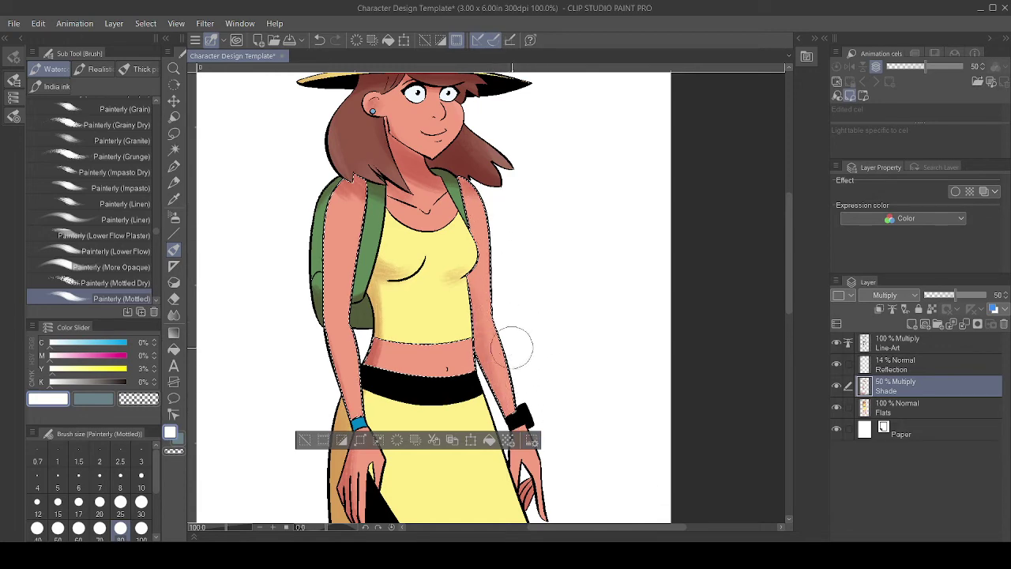
left_click_drag(384, 329, 344, 225)
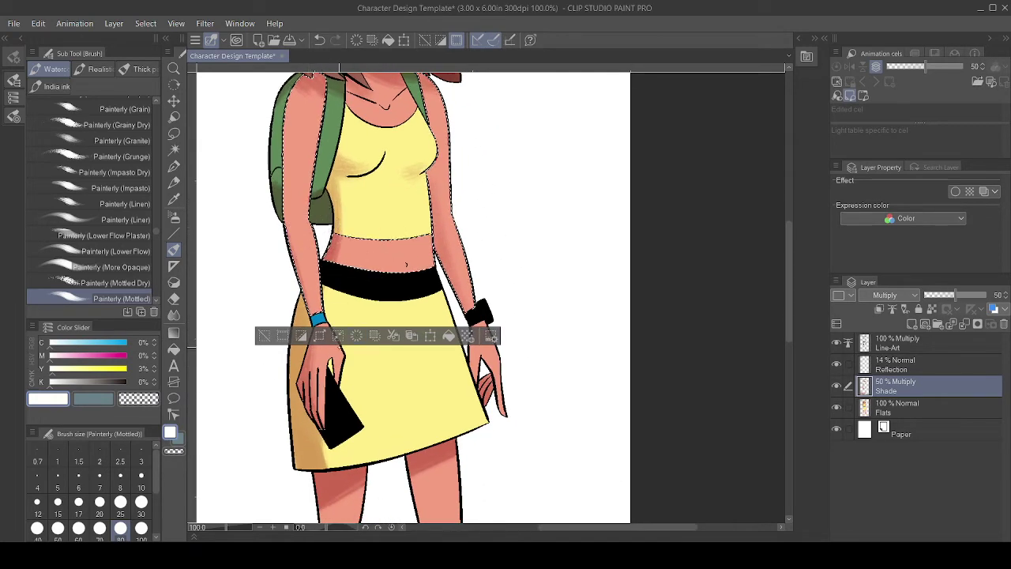
key("ctrl+d")
Select both hands on the Flats layer and brush highlights over them on the Reflection layer, deselecting at the end.
scroll(410, 300, "down", 2)
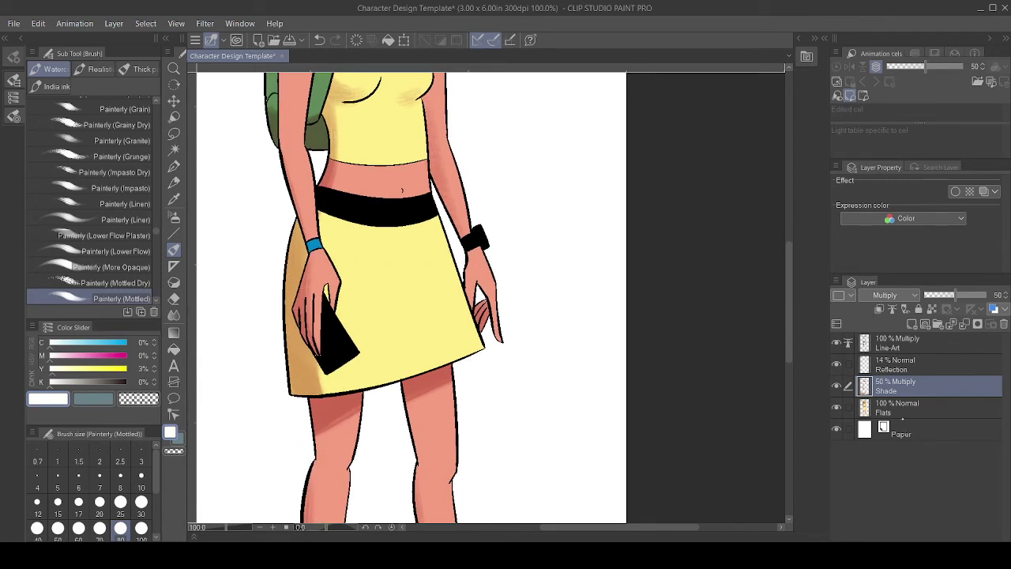
left_click(897, 407)
key("w")
left_click(519, 296)
left_click(337, 277, "shift")
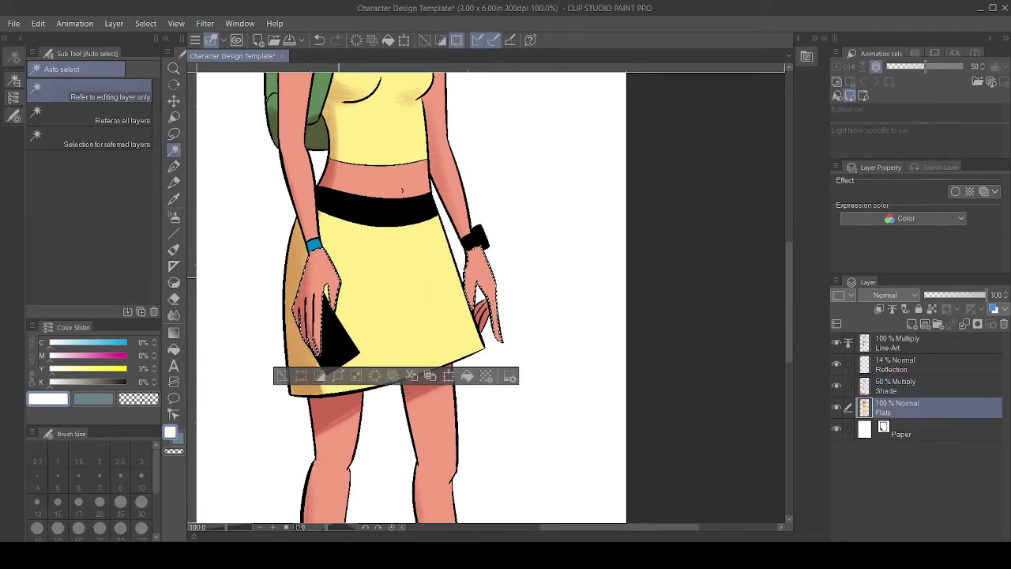
left_click(928, 365)
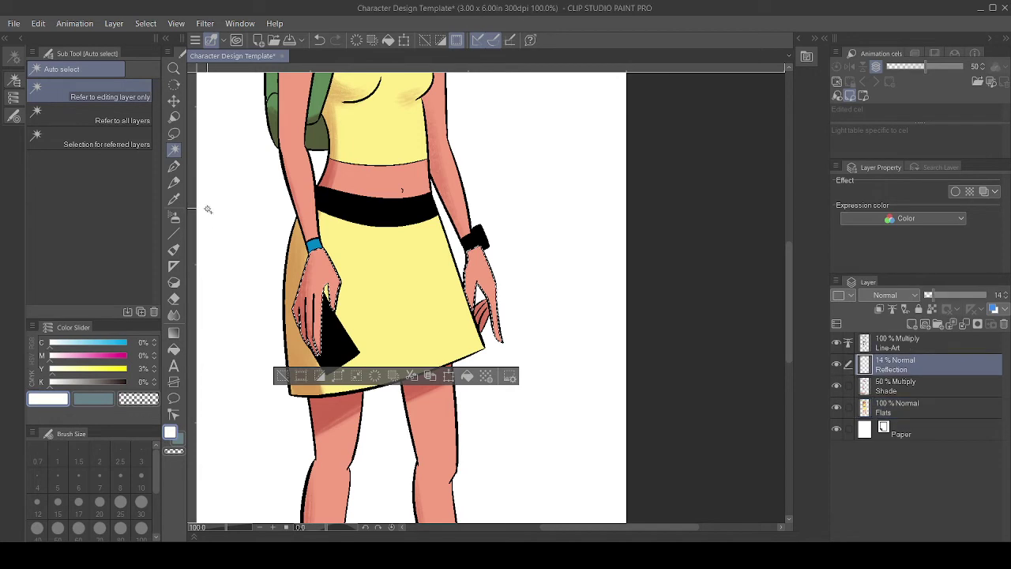
left_click(174, 250)
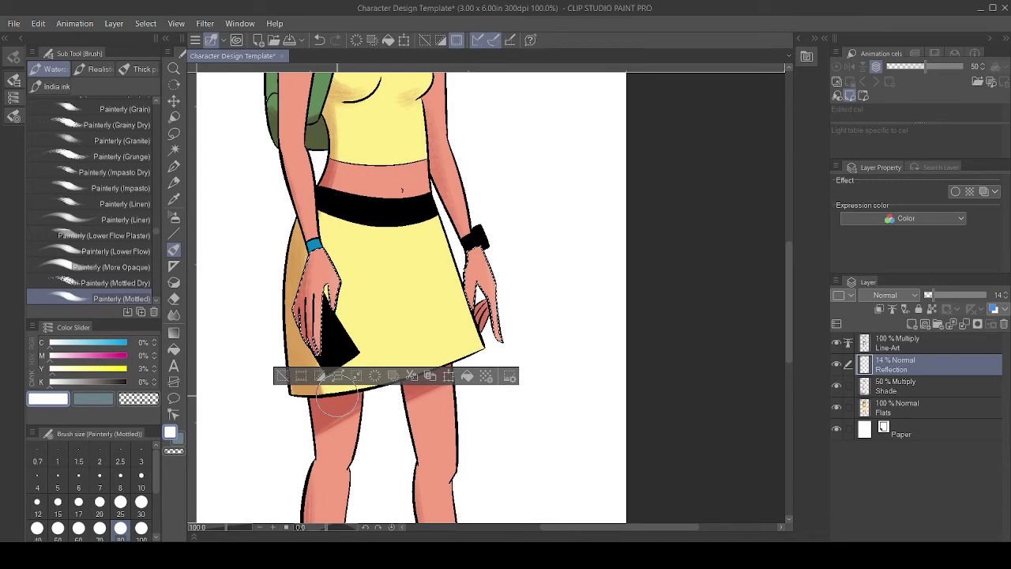
key("ctrl+d")
Select both legs on the Flats layer and brush highlights down them on the Reflection layer, deselecting at the end.
left_click_drag(515, 368, 515, 163)
left_click(928, 410)
key("w")
left_click(441, 340)
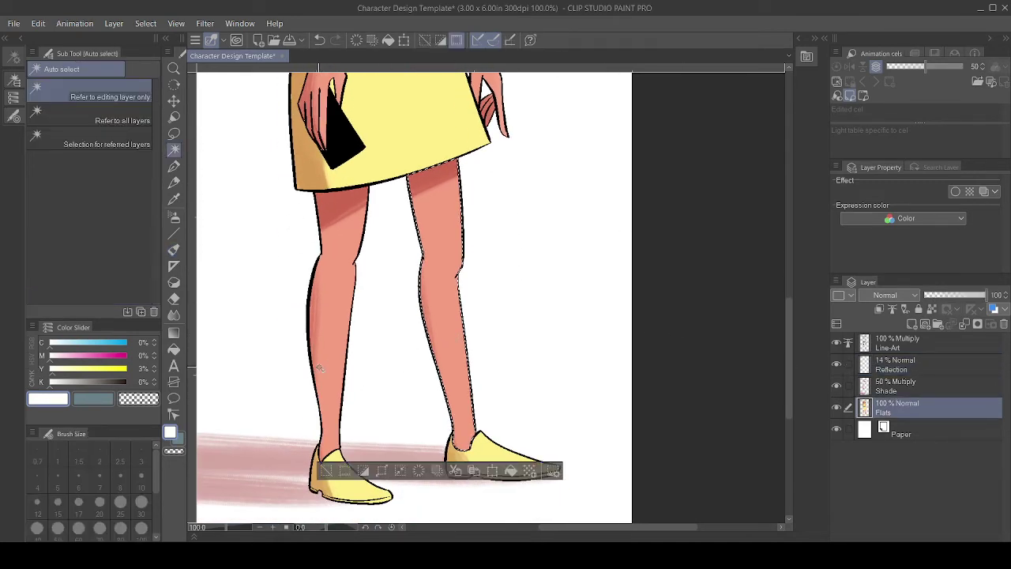
left_click(325, 365, "shift")
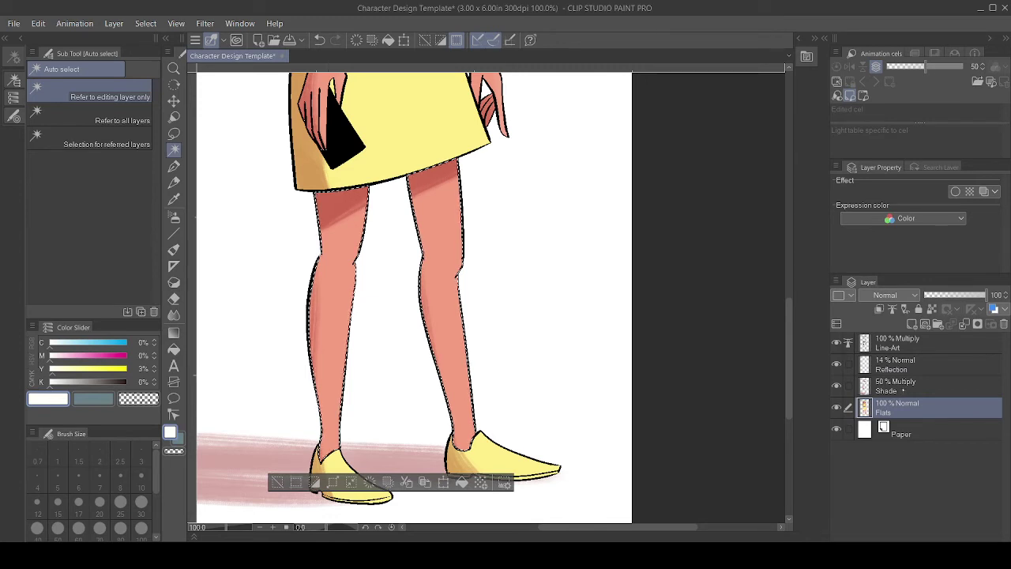
left_click(905, 367)
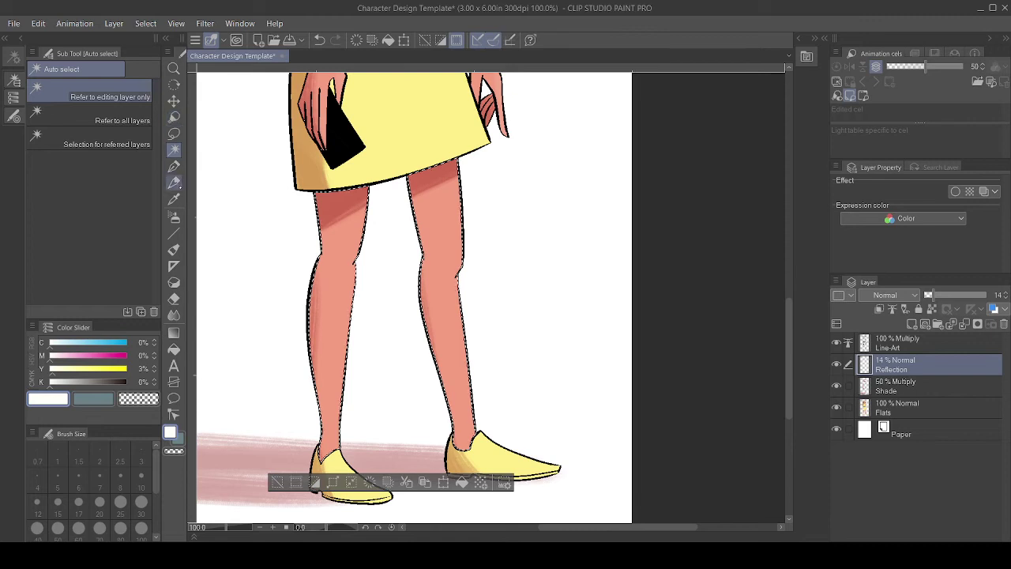
left_click(175, 252)
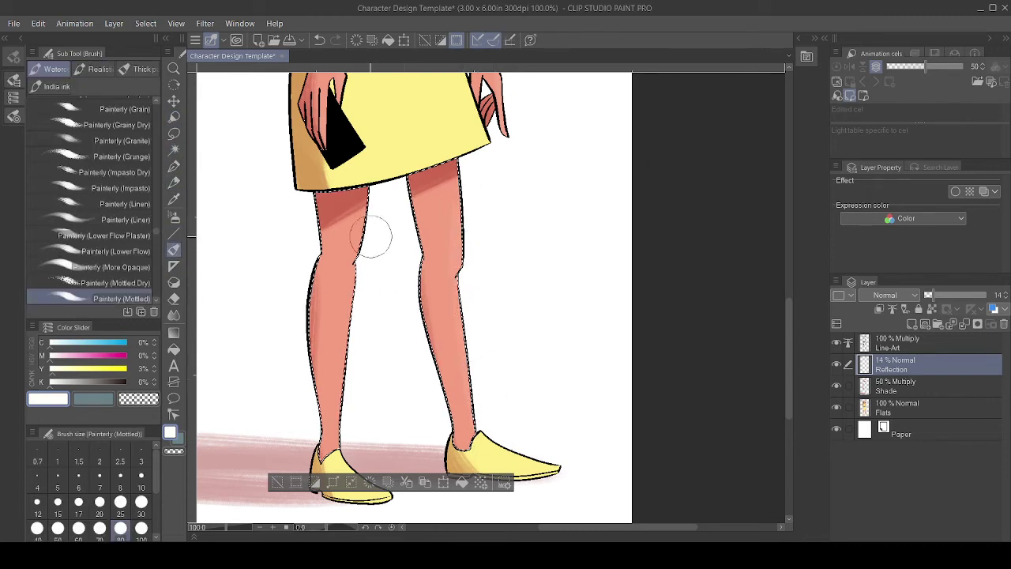
key("ctrl+d")
Select both shoes on the Flats layer and brush highlights on them on the Reflection layer, deselecting at the end.
left_click_drag(579, 344, 554, 196)
left_click(898, 408)
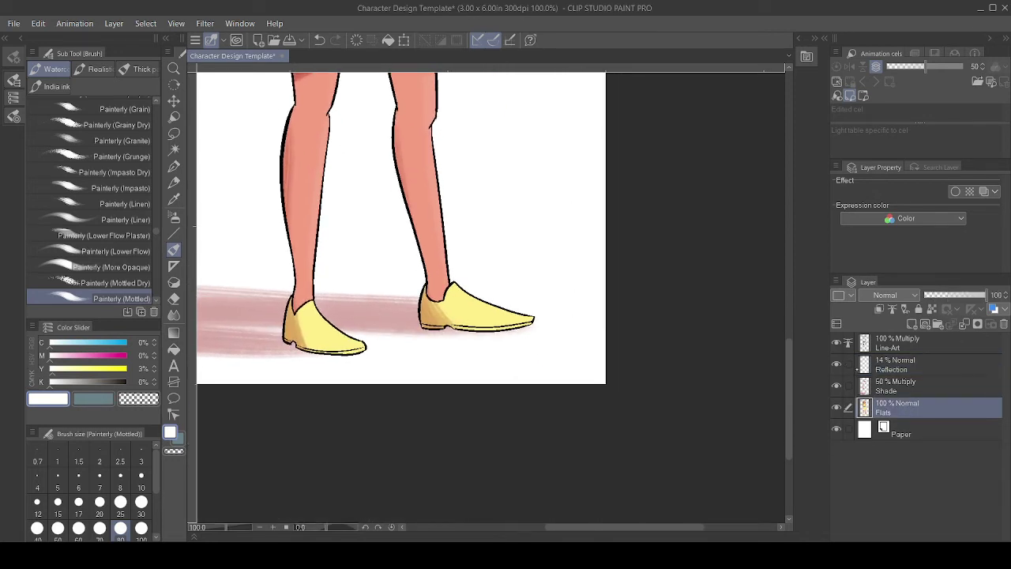
key("w")
left_click(463, 315)
left_click(333, 335, "shift")
left_click(920, 367)
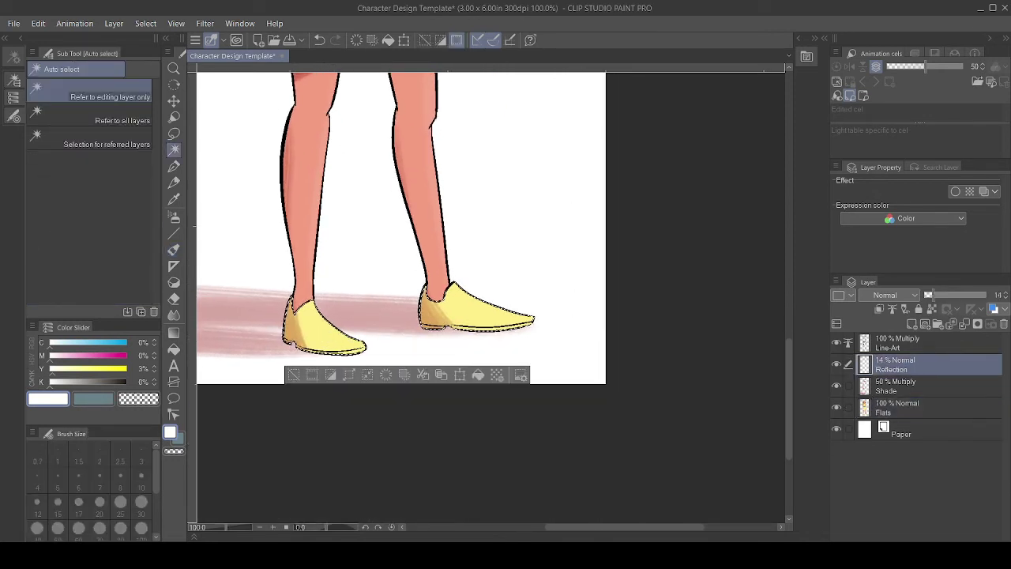
left_click(175, 250)
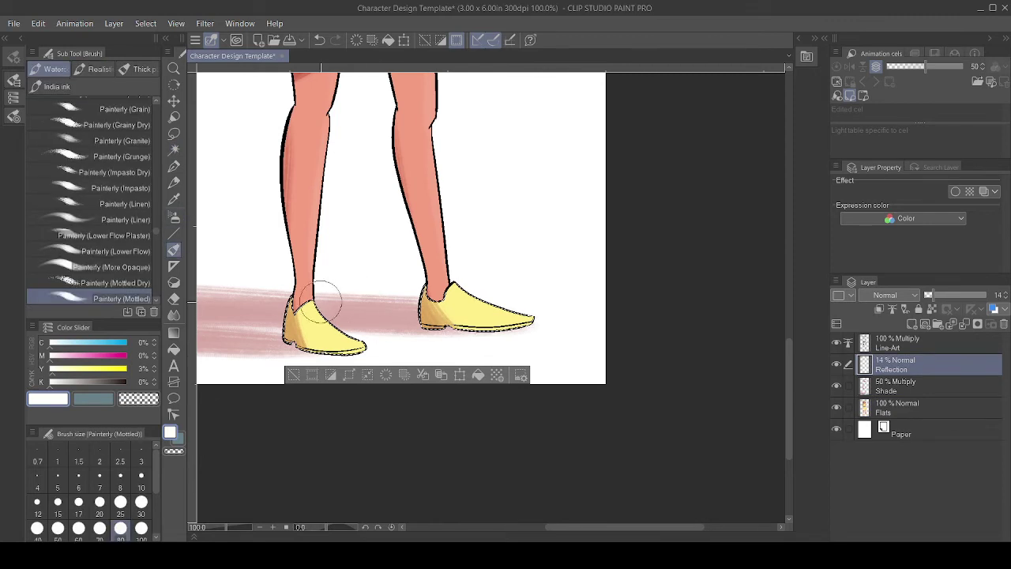
scroll(514, 234, "up", 10)
key("ctrl+d")
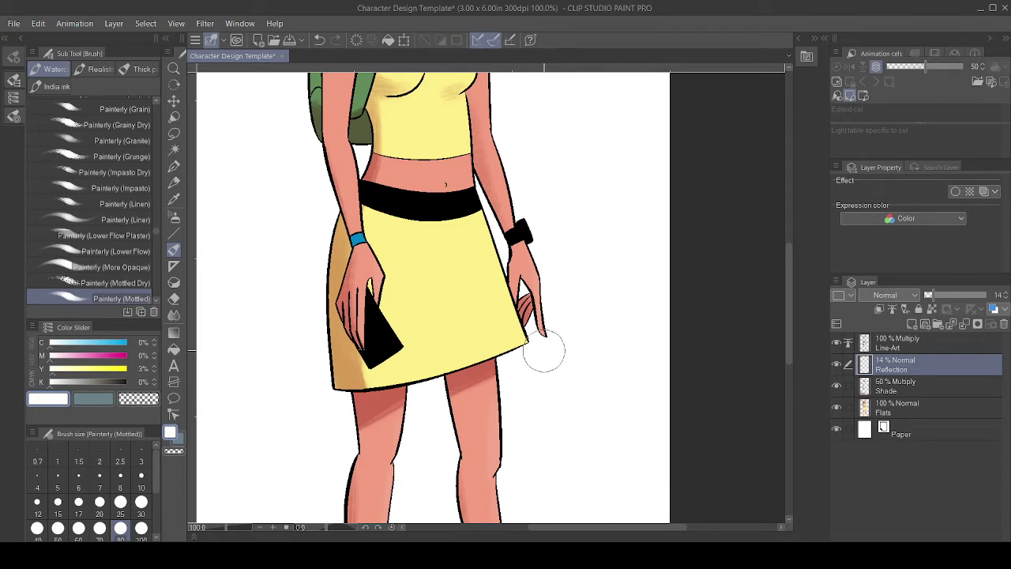
Pick up the skin colour from the hand holding the black object on the Flats layer and activate the Variable Valerie pen.
scroll(524, 367, "up", 3)
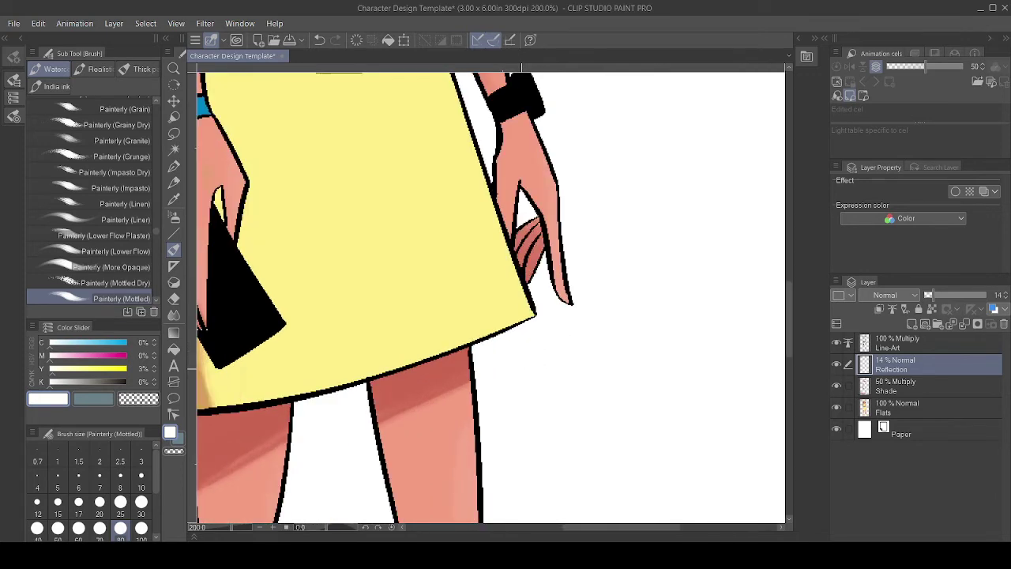
left_click_drag(382, 211, 663, 294)
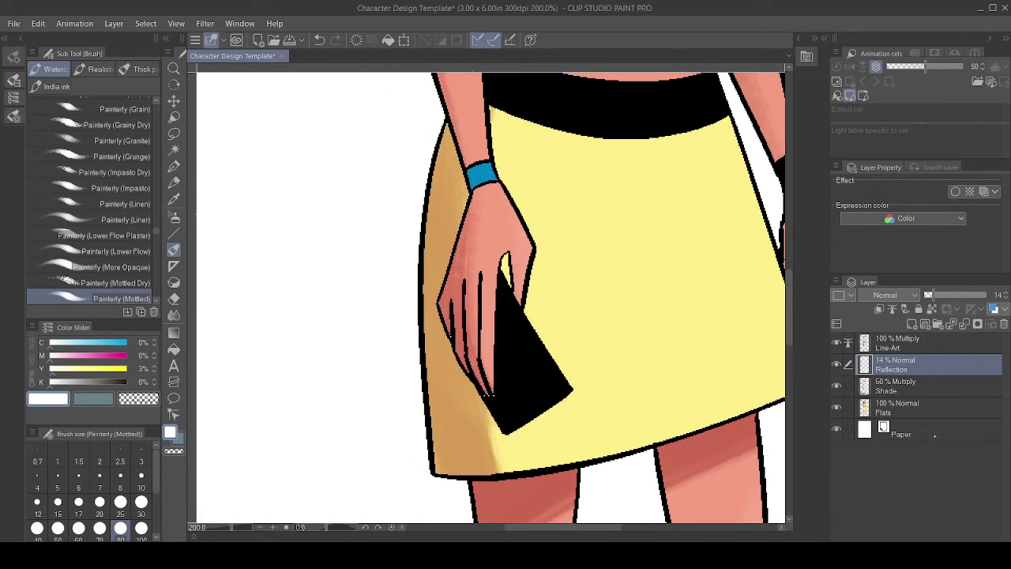
left_click(906, 408)
key("i")
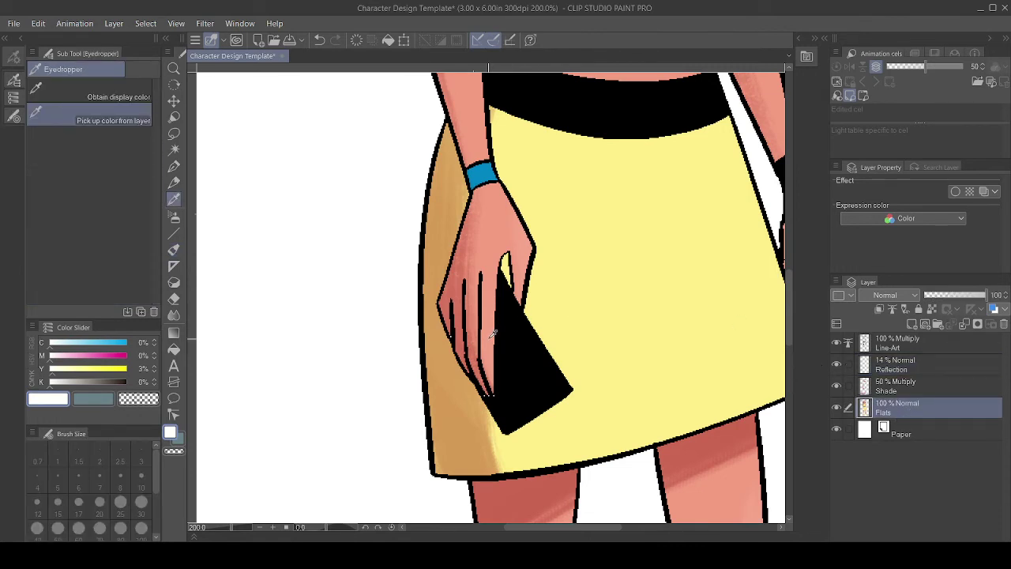
left_click(513, 235)
key("p")
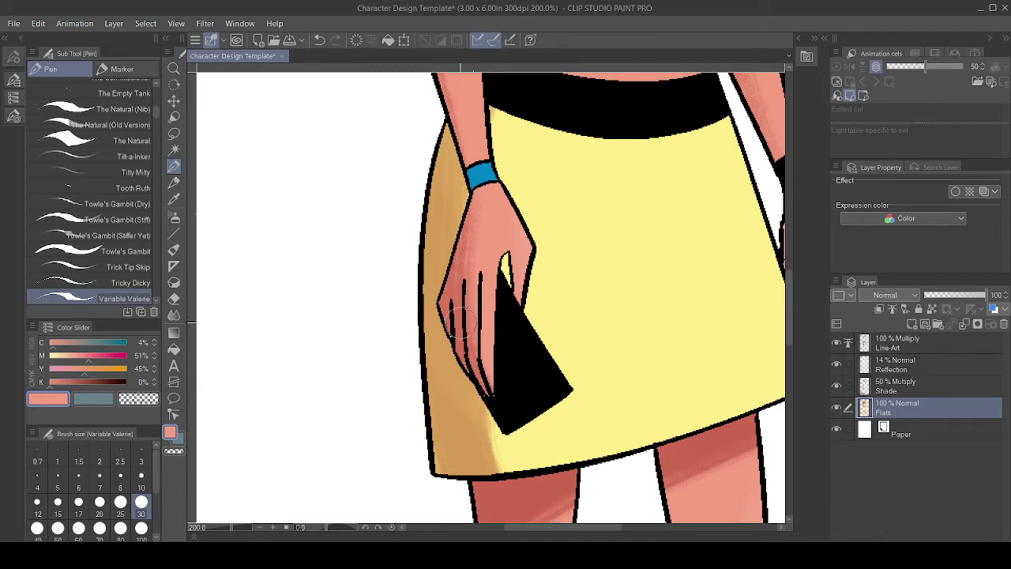
Pick up the green from the backpack strap on the Flats layer and activate the Variable Valerie pen.
left_click_drag(709, 320, 365, 400)
left_click_drag(484, 159, 555, 450)
left_click_drag(469, 211, 565, 435)
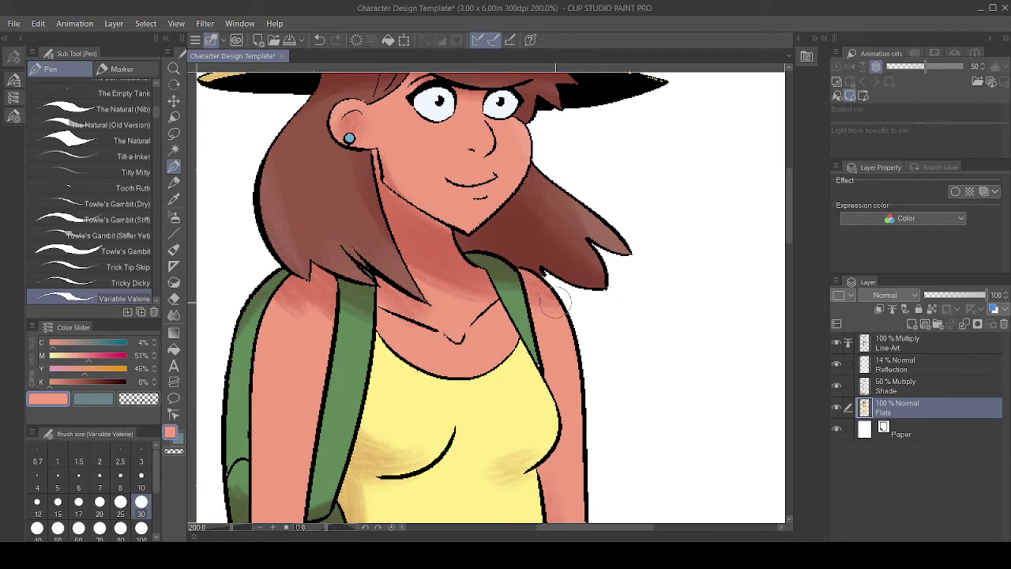
key("i")
left_click(512, 294)
left_click(174, 166)
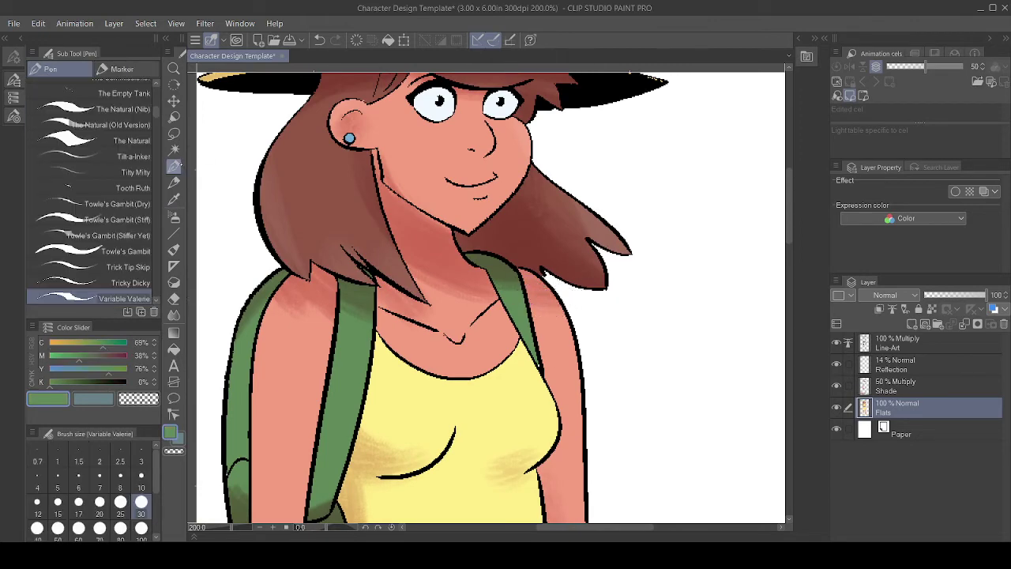
Pick up the brown hair colour on the Flats layer and return to the Variable Valerie pen.
scroll(522, 340, "up", 5)
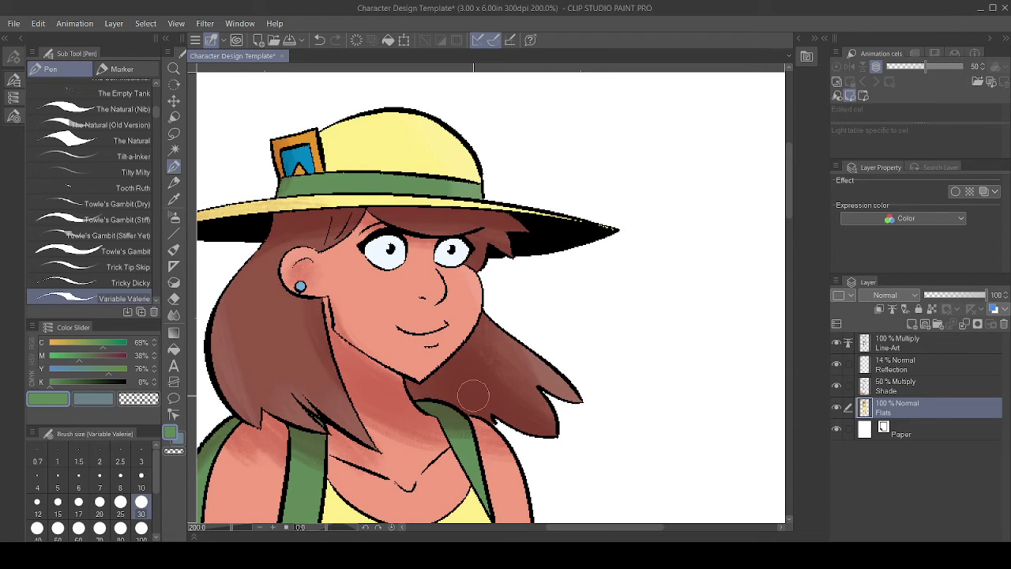
key("i")
left_click(271, 307)
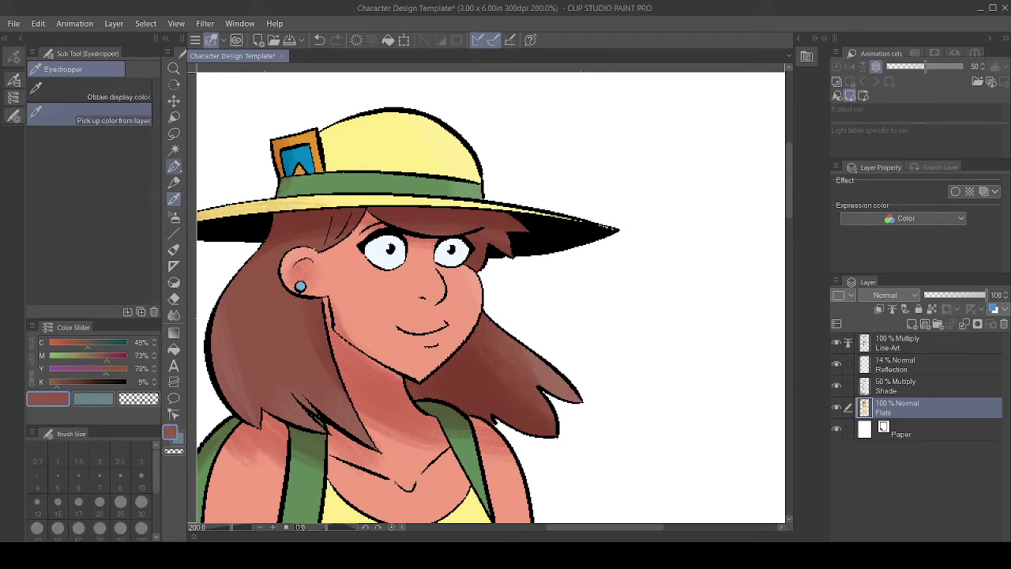
key("p")
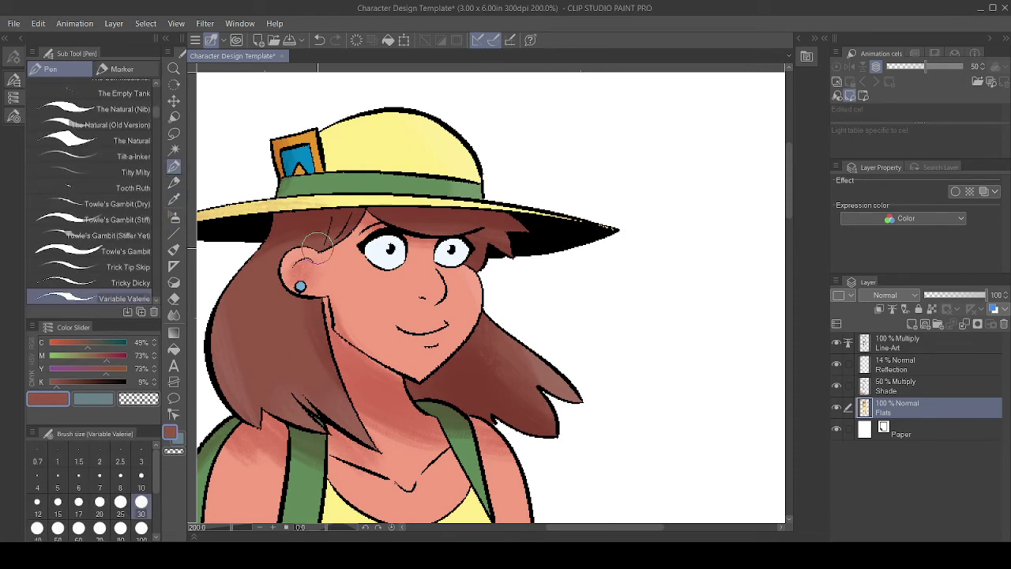
Auto-select the character's skin on the Flats layer, combining the hands, arms, torso and legs into one selection.
scroll(320, 239, "down", 2)
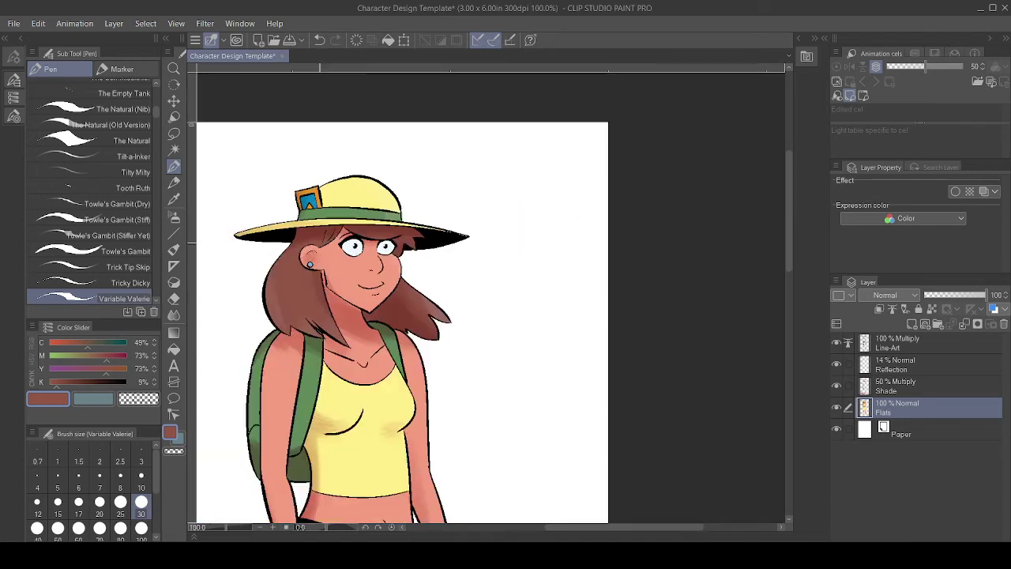
scroll(341, 240, "down", 1)
left_click_drag(454, 298, 493, 155)
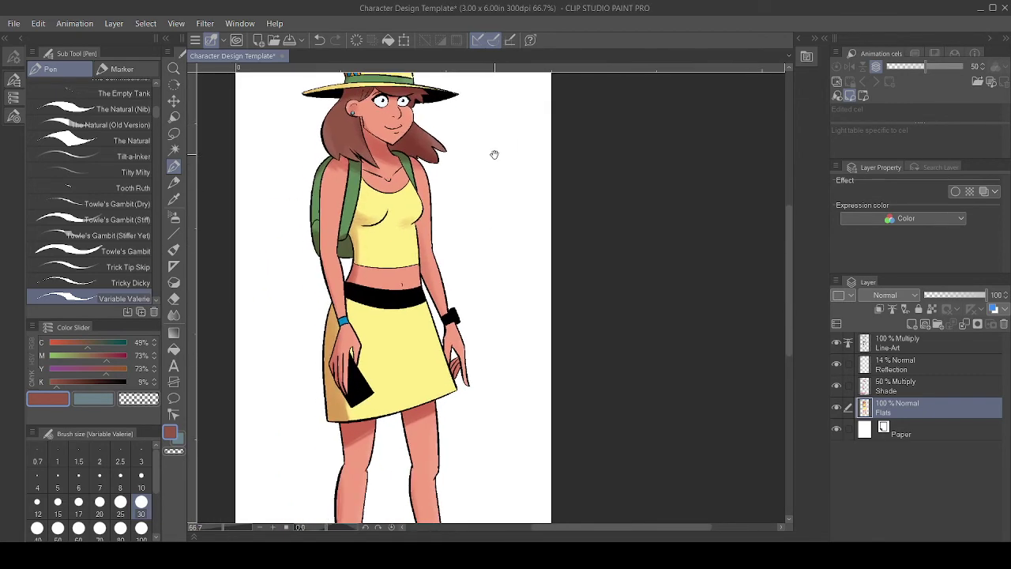
key("w")
left_click(349, 342)
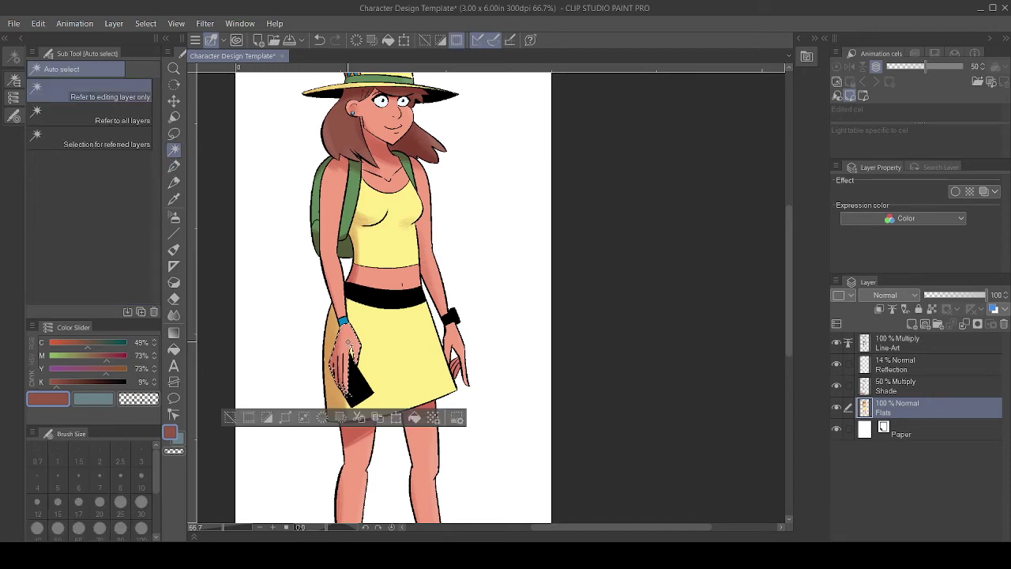
left_click(428, 270, "shift")
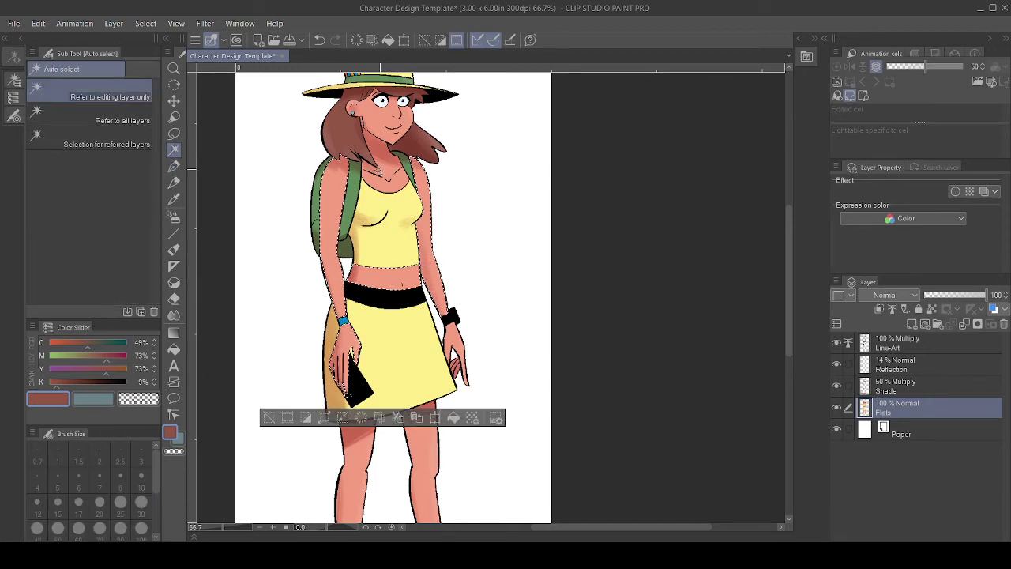
left_click_drag(475, 428, 467, 285)
left_click(366, 294, "shift")
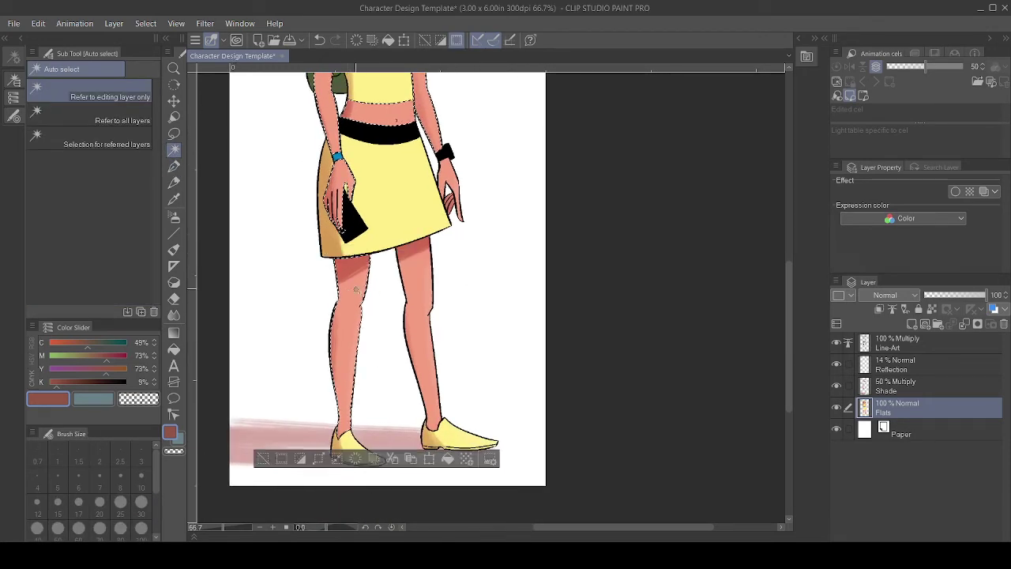
left_click(452, 172, "shift")
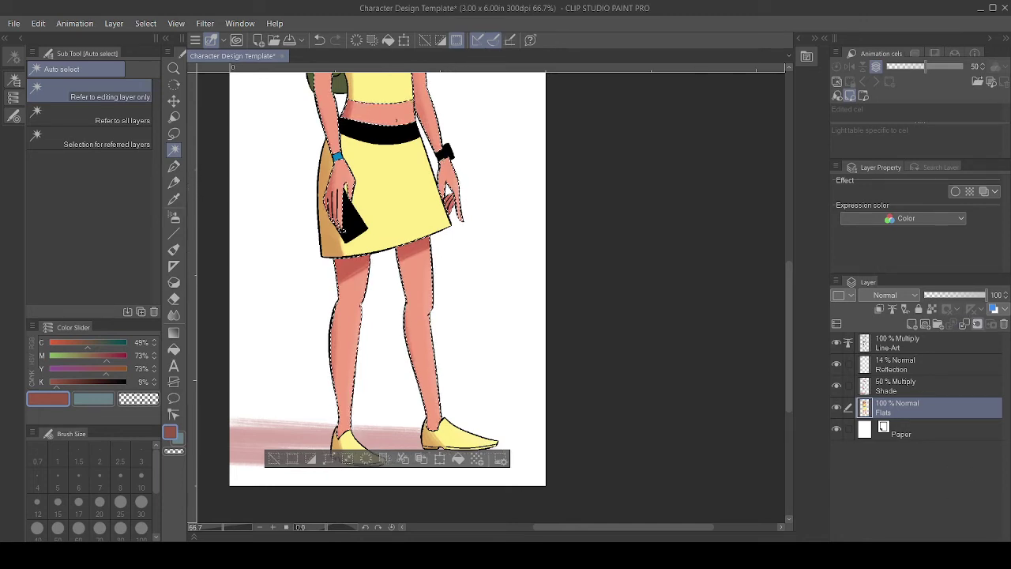
Add a layer named Blush above Flats and set the drawing colour to C 0%, M 86%, Y 56%, K 9%.
left_click(912, 324)
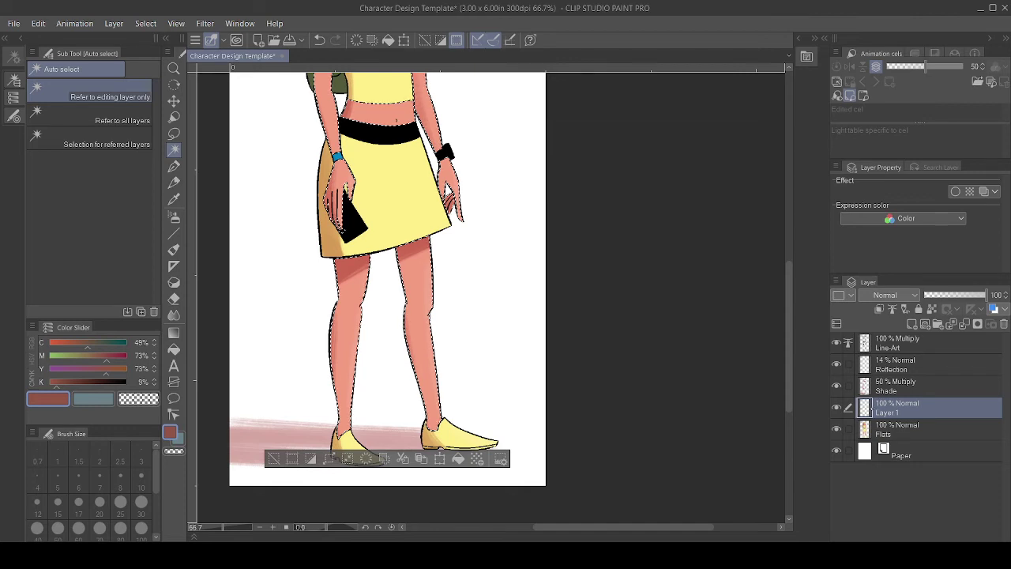
left_click_drag(87, 344, 50, 344)
left_click(116, 355)
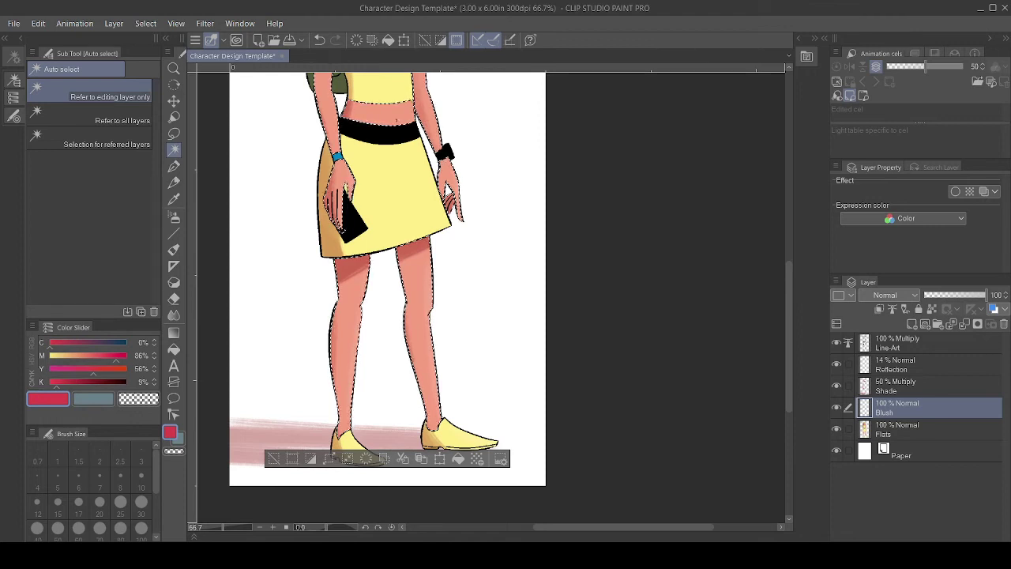
Brush blush onto the knees, hands, neck and other selected skin with the Soft airbrush, redoing an unwanted stroke, and deselect.
left_click(174, 216)
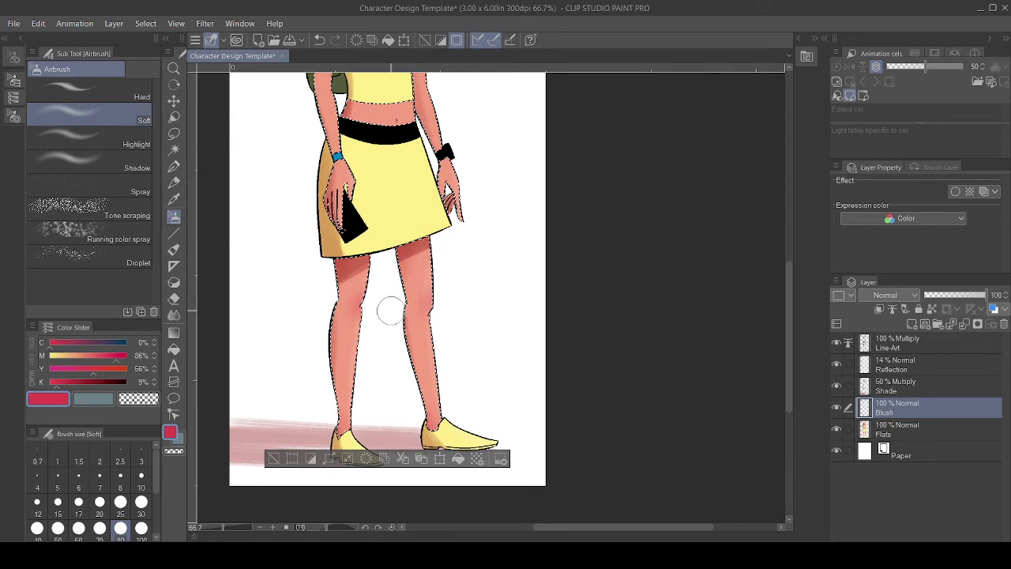
left_click_drag(399, 298, 401, 293)
left_click_drag(499, 201, 546, 328)
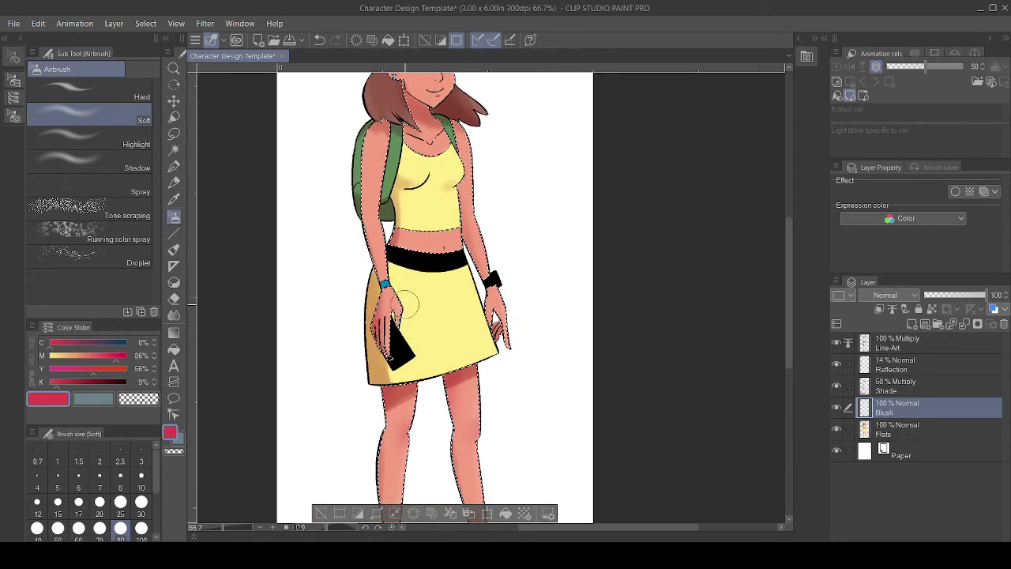
key("ctrl+z")
left_click_drag(382, 319, 384, 308)
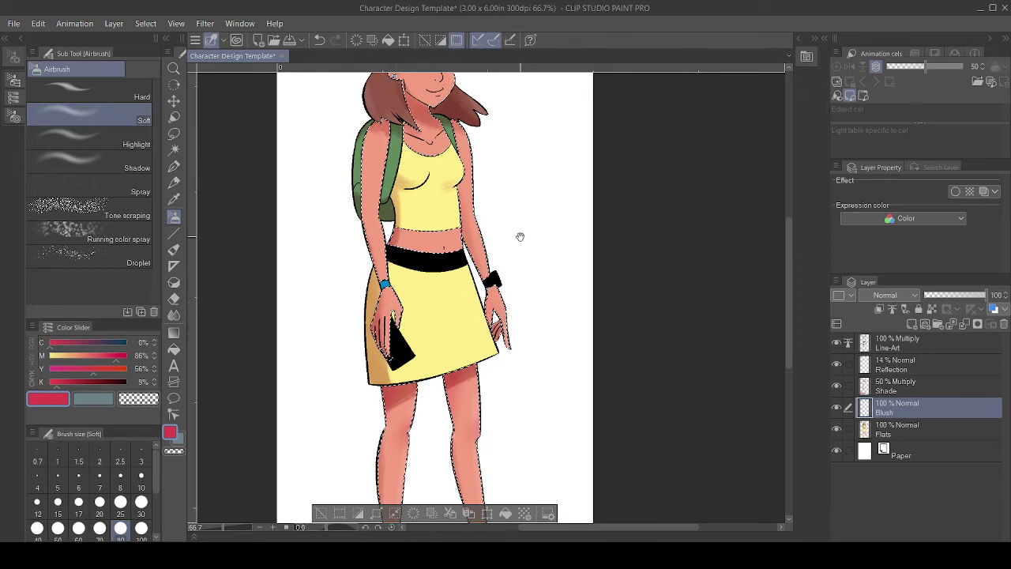
left_click_drag(504, 206, 515, 298)
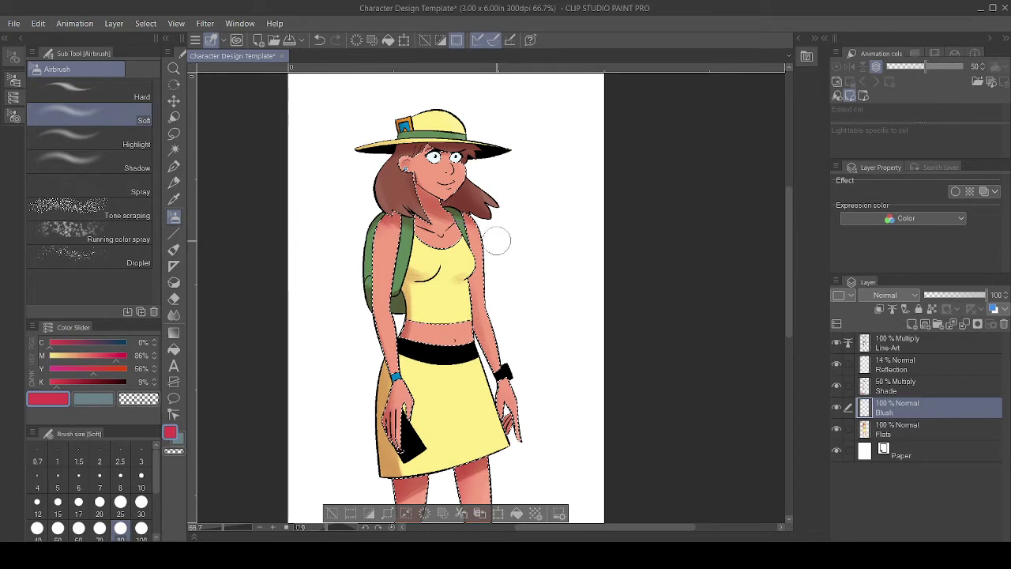
left_click_drag(409, 190, 428, 212)
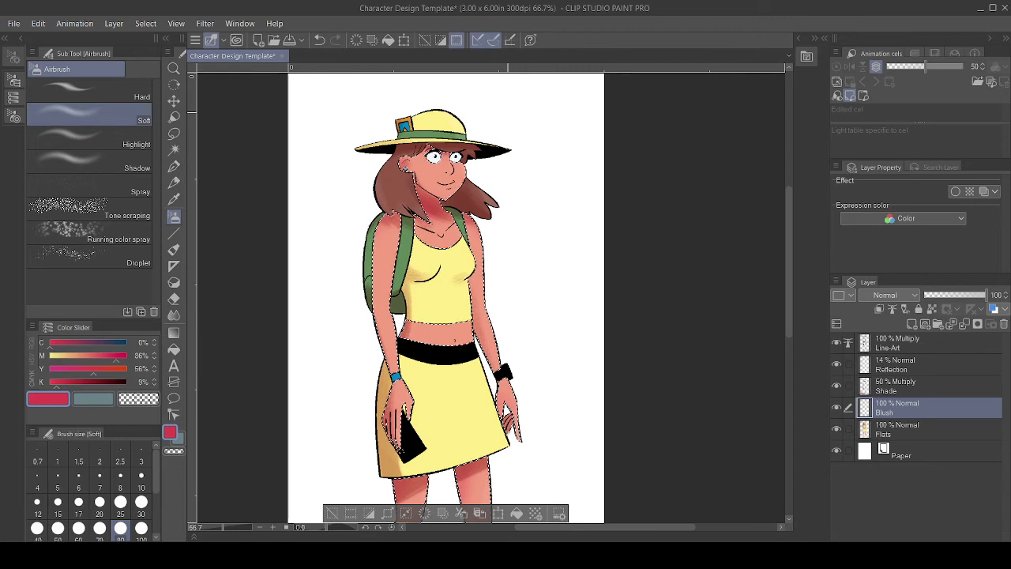
key("ctrl+d")
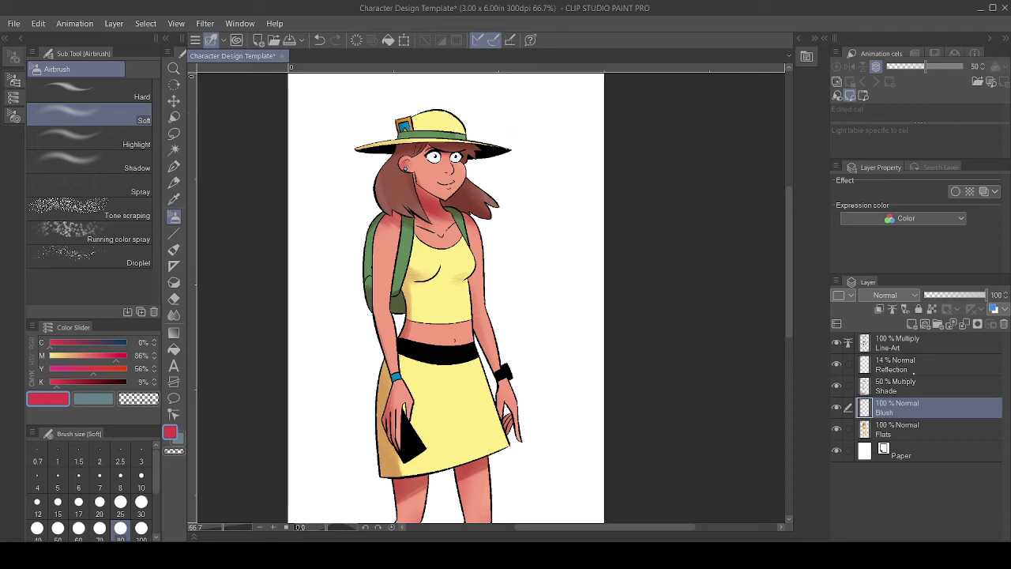
Lighten the blush on the Blush layer with the Soft eraser at size 200.
key("e")
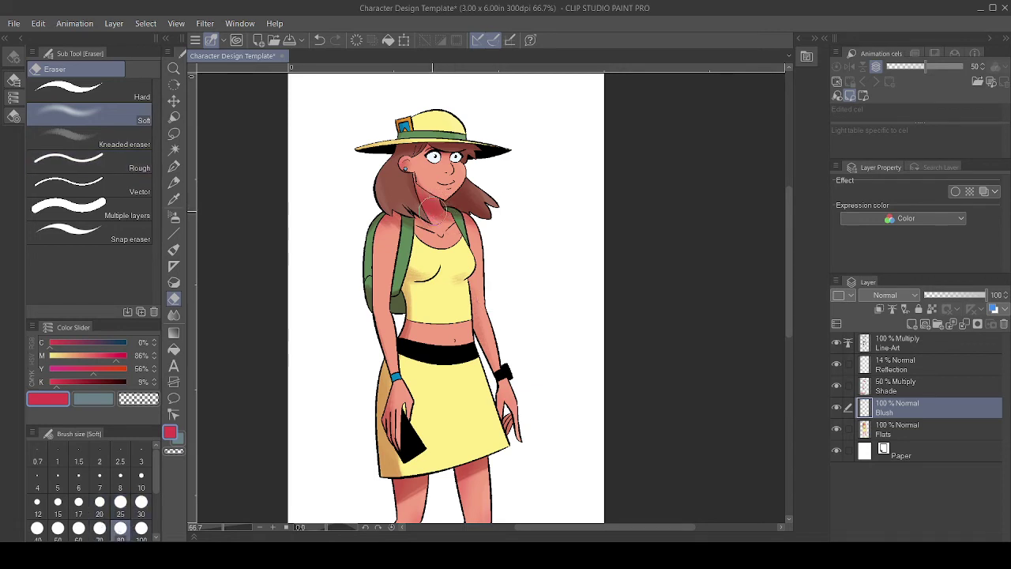
scroll(157, 474, "down", 2)
left_click(99, 516)
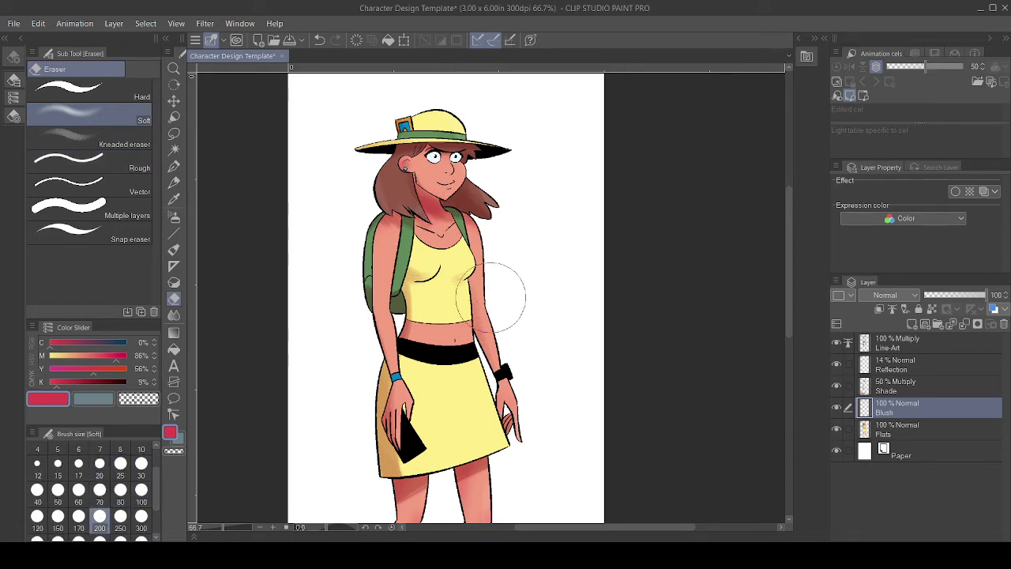
left_click_drag(520, 358, 492, 246)
left_click_drag(492, 406, 483, 334)
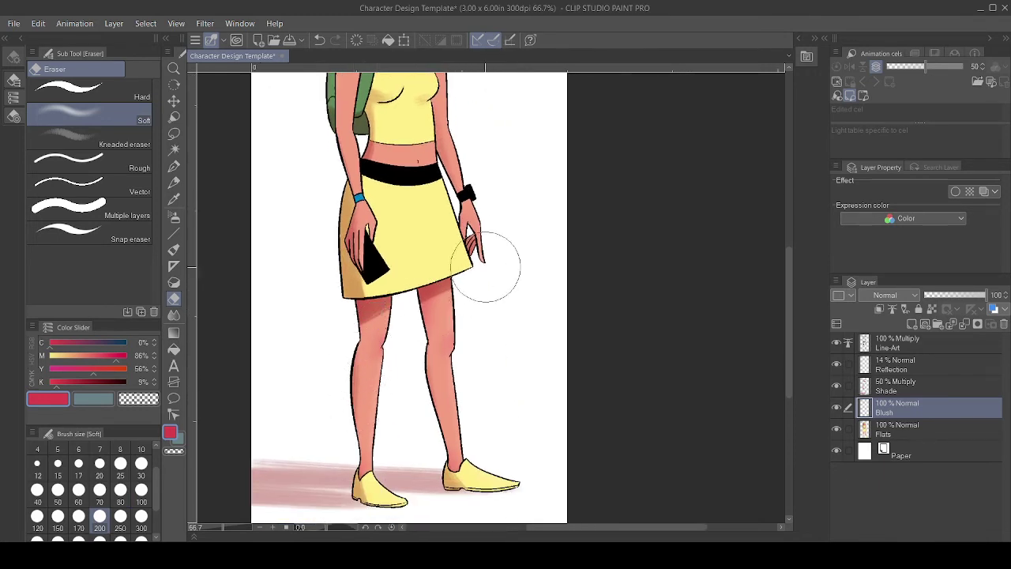
left_click_drag(495, 348, 501, 412)
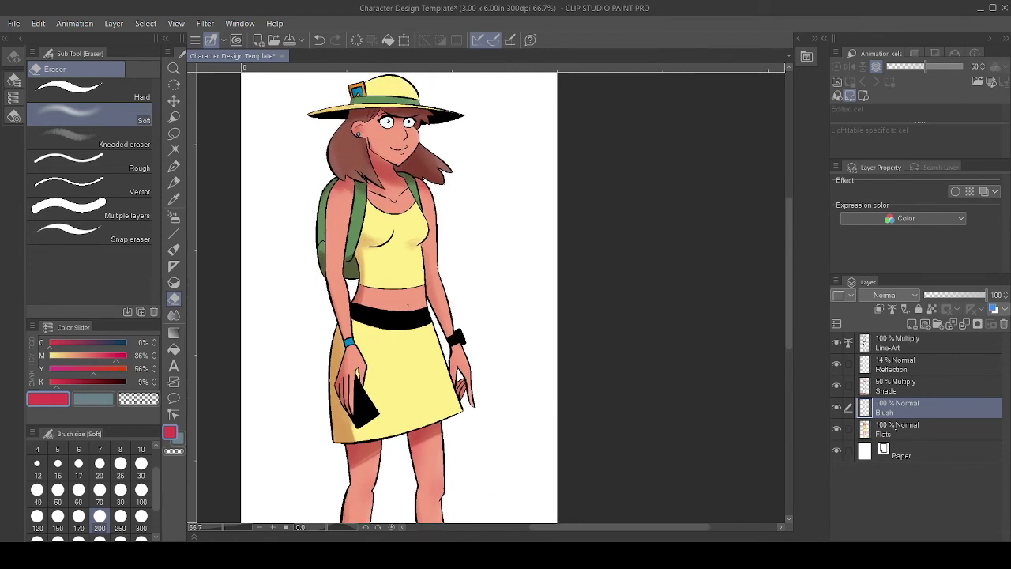
Activate the Shade layer, check it by toggling its visibility, and soften the character's shading with the Soft eraser.
left_click(907, 384)
left_click(838, 385)
left_click(837, 386)
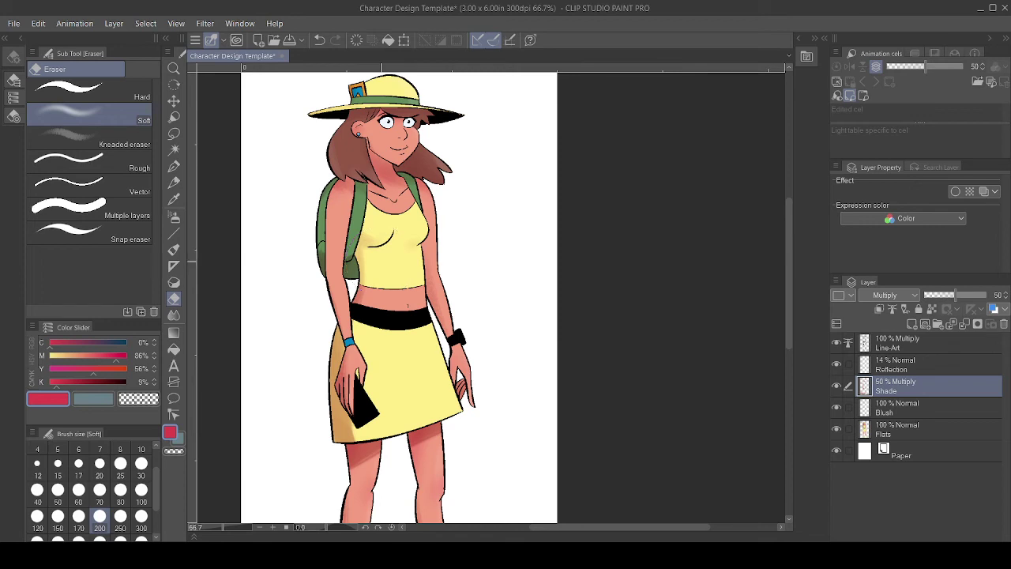
left_click_drag(482, 347, 499, 261)
mouse_move(371, 324)
left_mouse_down()
mouse_move(384, 356)
mouse_move(380, 273)
left_mouse_up()
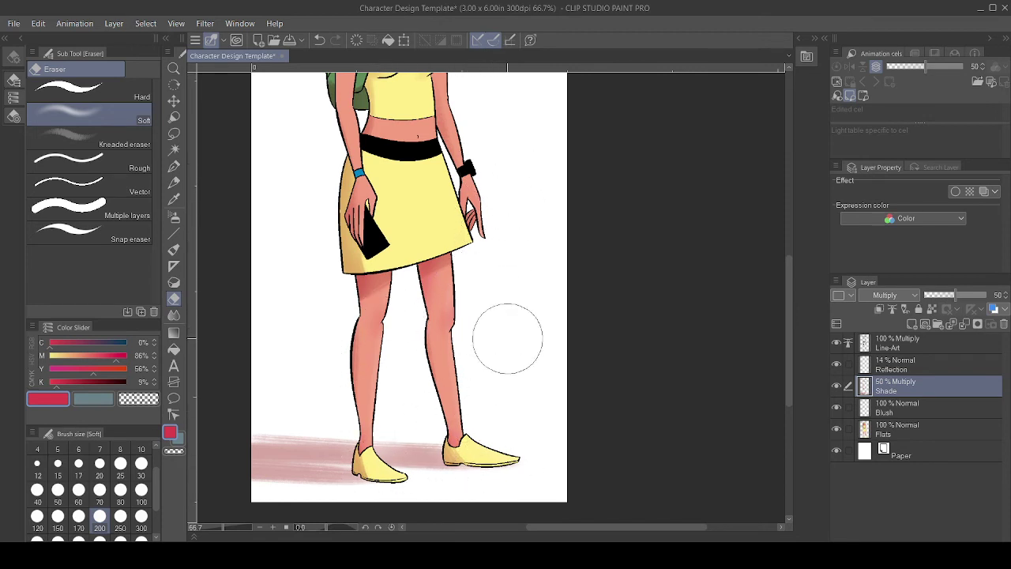
left_click_drag(449, 345, 598, 284)
left_click_drag(415, 397, 467, 378)
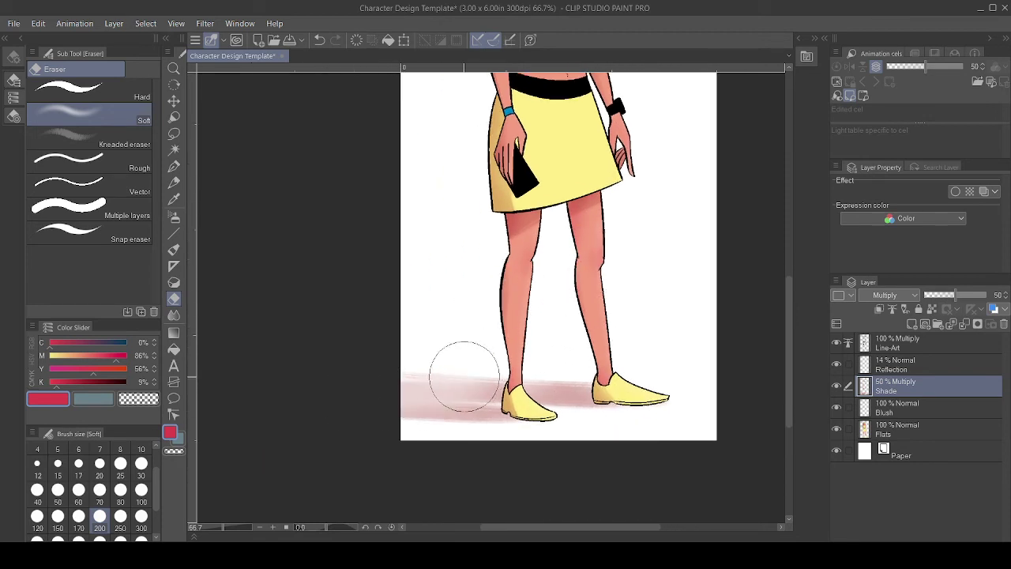
key("ctrl+z")
key("ctrl+z")
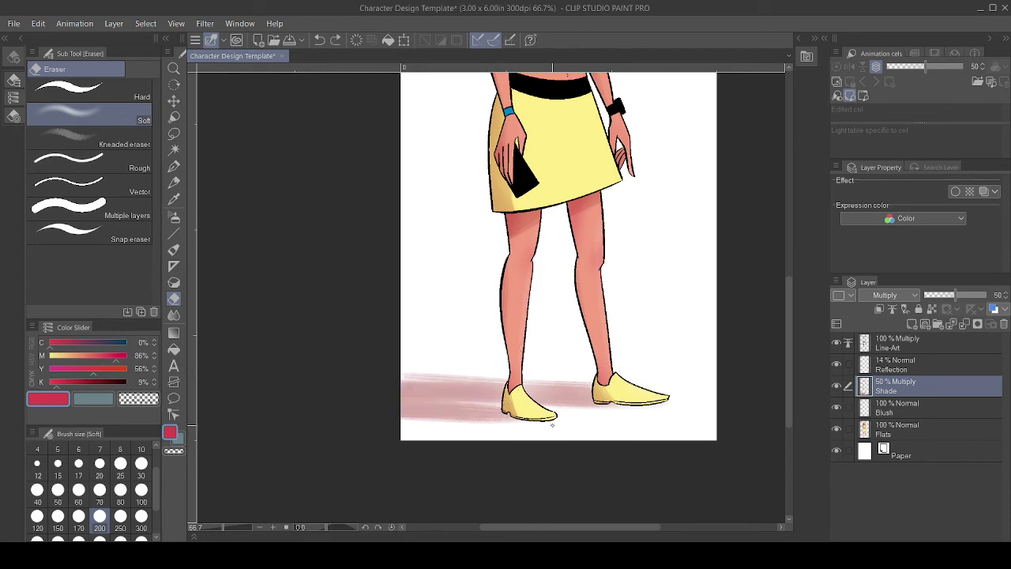
Fade the lower edge of the ground shadow around the shoes on the Shade layer with the Soft eraser.
left_click_drag(518, 429, 226, 445)
left_click_drag(666, 422, 515, 410)
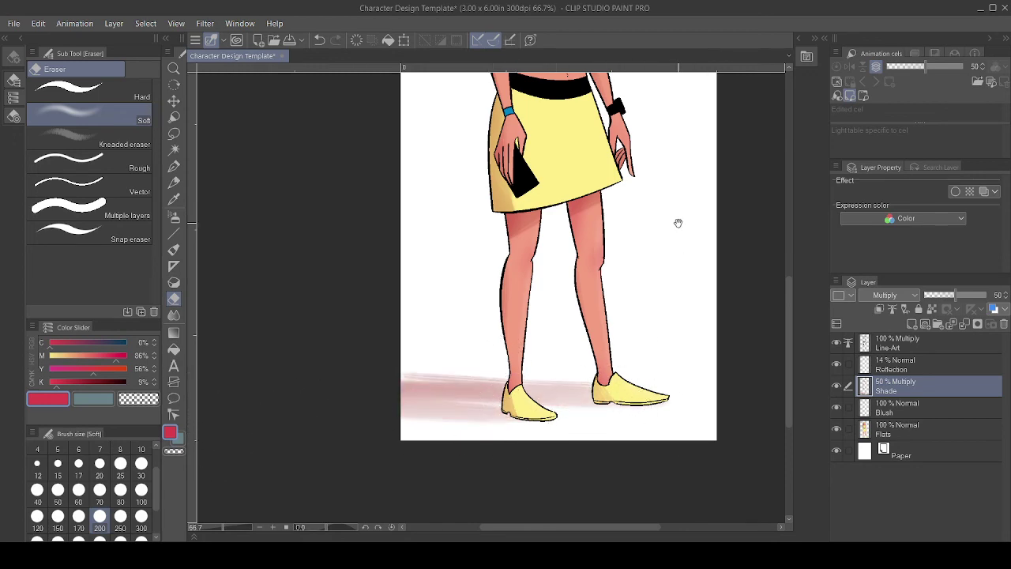
left_click_drag(658, 148, 512, 361)
mouse_move(531, 237)
left_mouse_down()
mouse_move(534, 387)
mouse_move(518, 341)
mouse_move(530, 286)
left_mouse_up()
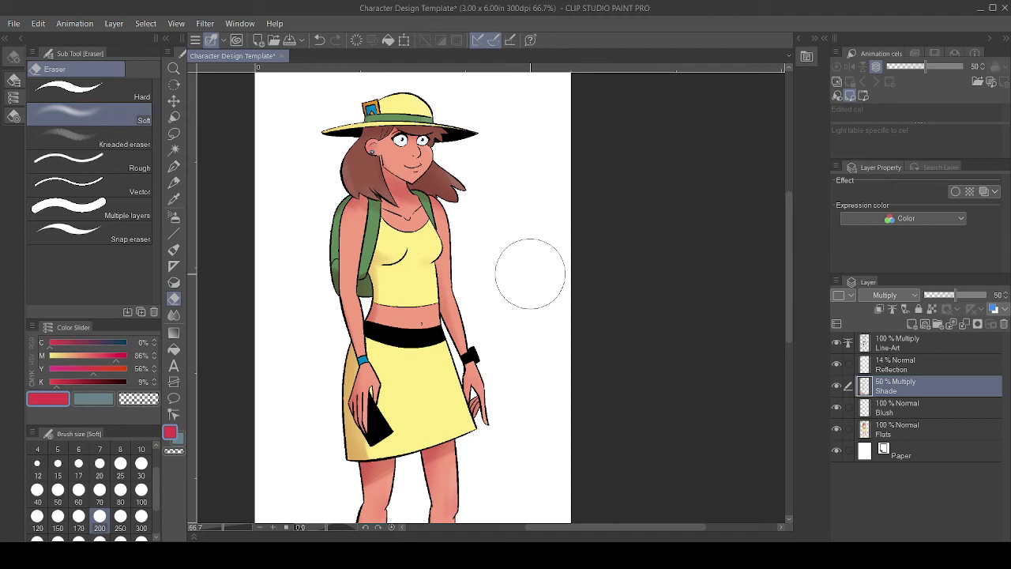
scroll(530, 274, "down", 2)
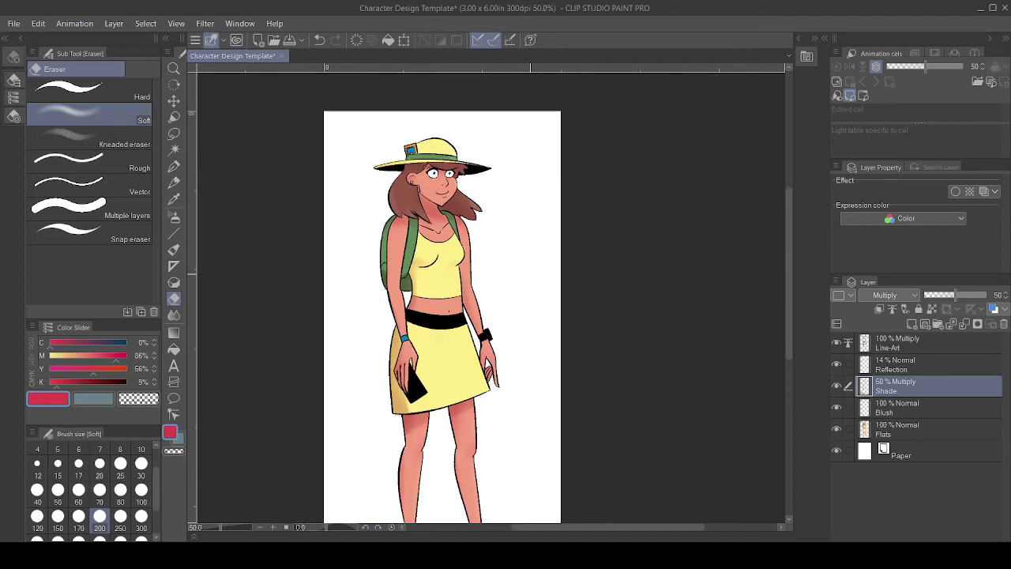
scroll(530, 274, "up", 1)
mouse_move(598, 347)
left_mouse_down()
mouse_move(601, 323)
mouse_move(573, 293)
left_mouse_up()
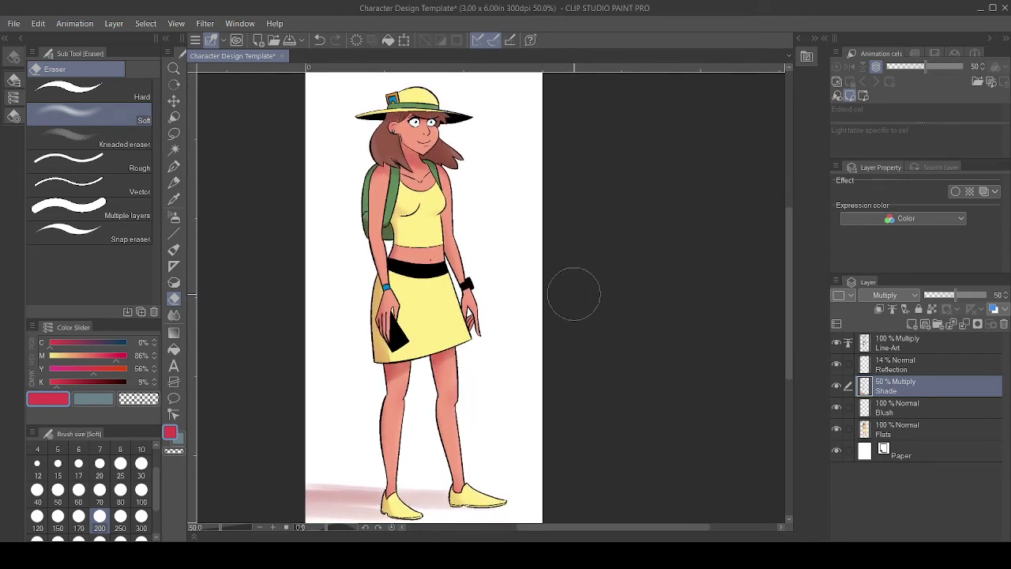